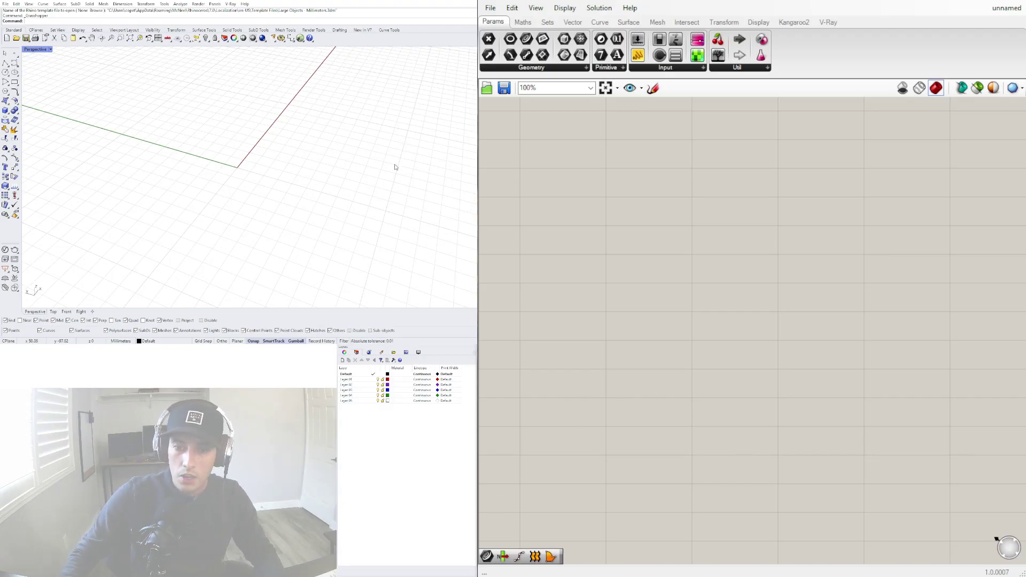
Add a Circle component that takes a plane and a radius to the Grasshopper canvas.
right_drag(331, 186, 309, 191)
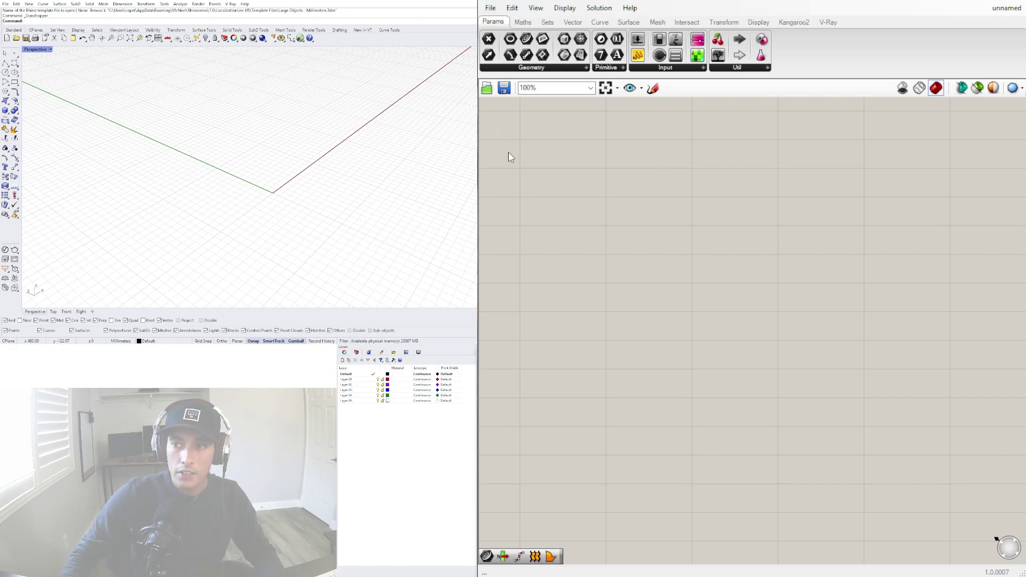
scroll(597, 280, down, 2)
right_drag(745, 271, 707, 267)
double_click(619, 193)
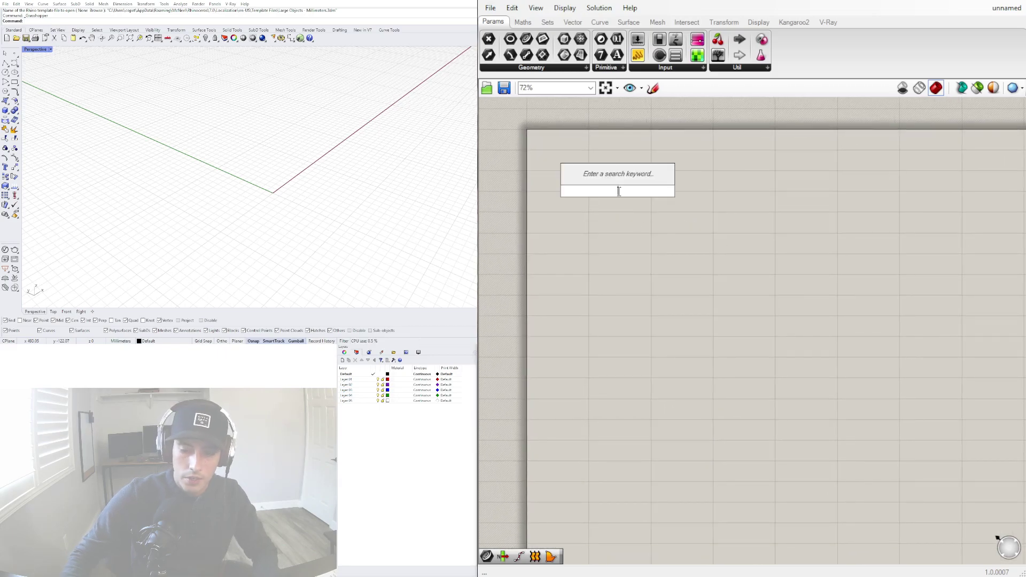
text(circl)
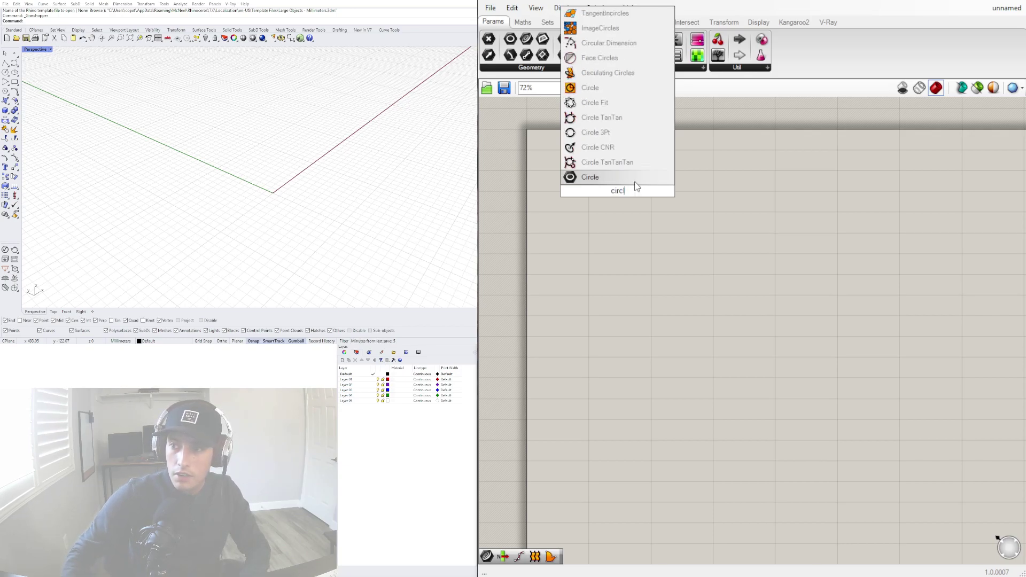
click(593, 87)
drag(615, 193, 754, 189)
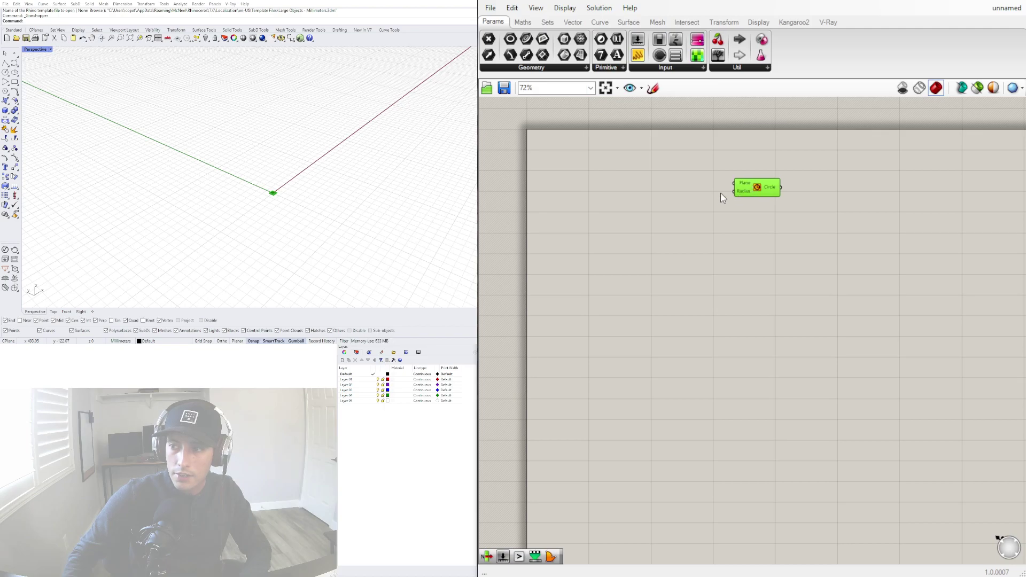
Add a number slider with value 100 and connect it to the Circle's Radius input.
double_click(644, 208)
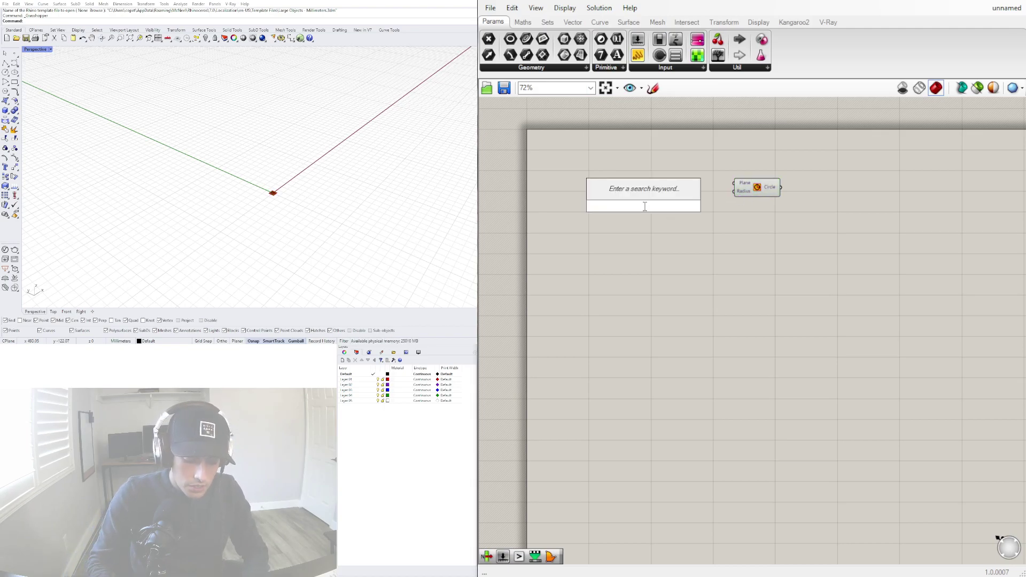
text(100)
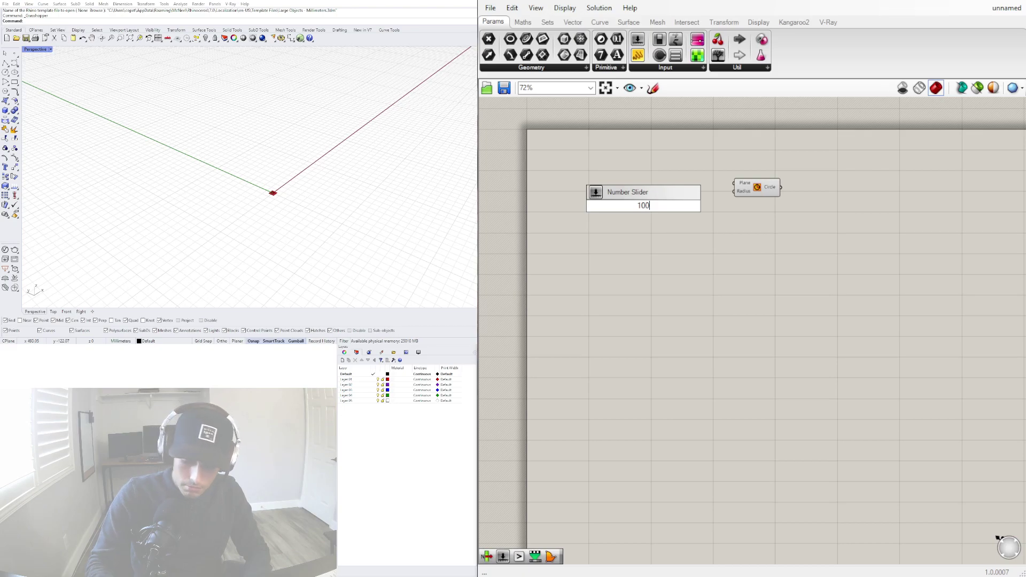
key(Return)
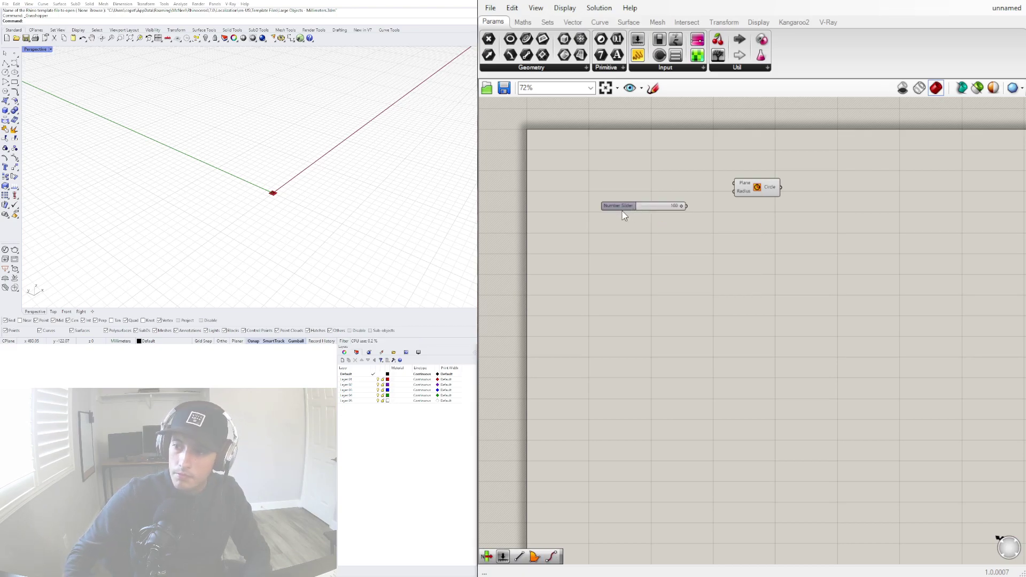
drag(627, 207, 786, 174)
scroll(716, 189, up, 3)
mouse_move(686, 193)
mouse_down()
mouse_move(653, 191)
mouse_move(695, 191)
mouse_up()
drag(763, 178, 801, 188)
click(805, 262)
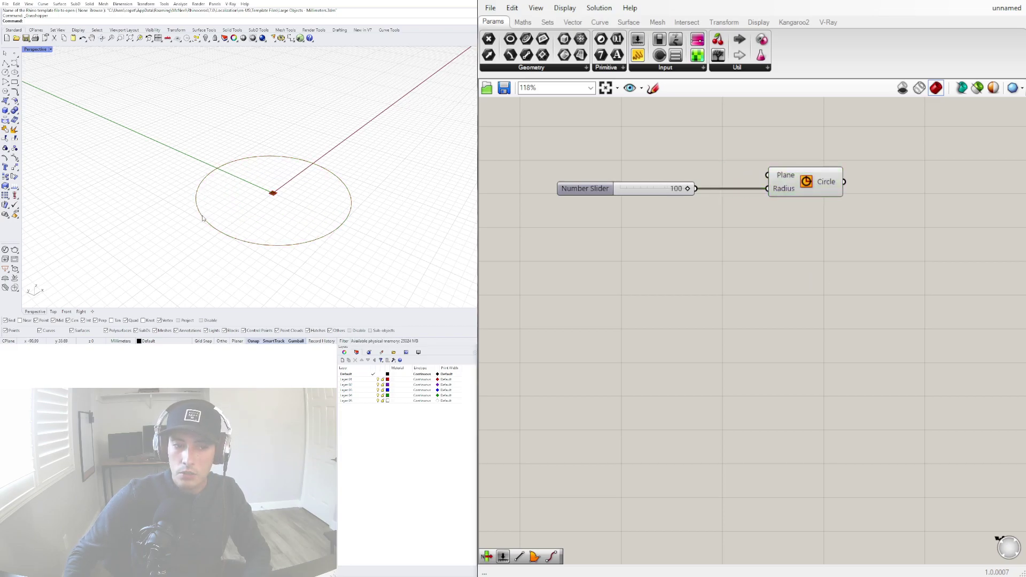
Add a Divide Curve component and connect the Circle output to its Curve input.
right_drag(932, 195, 798, 187)
double_click(798, 187)
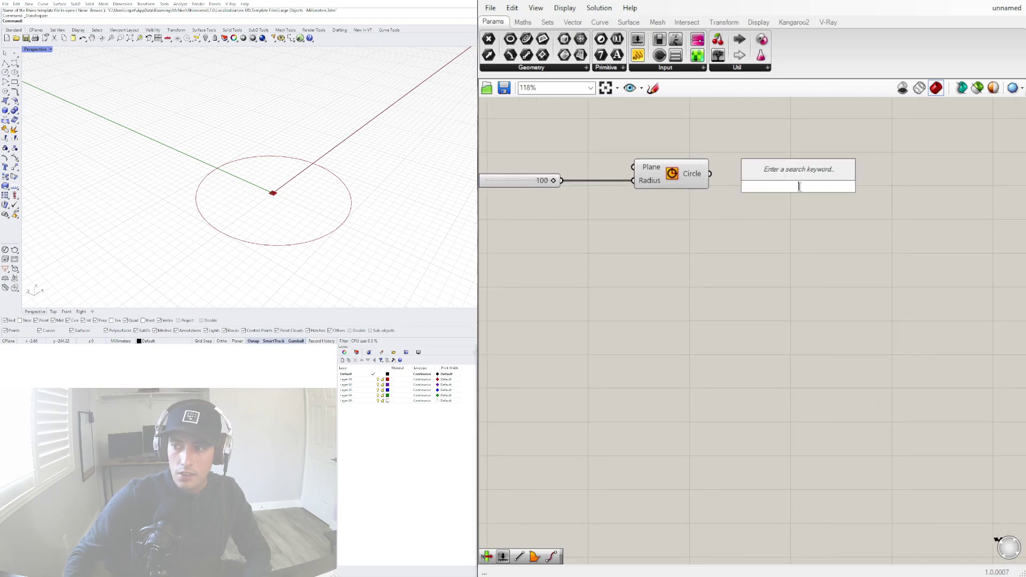
text(div)
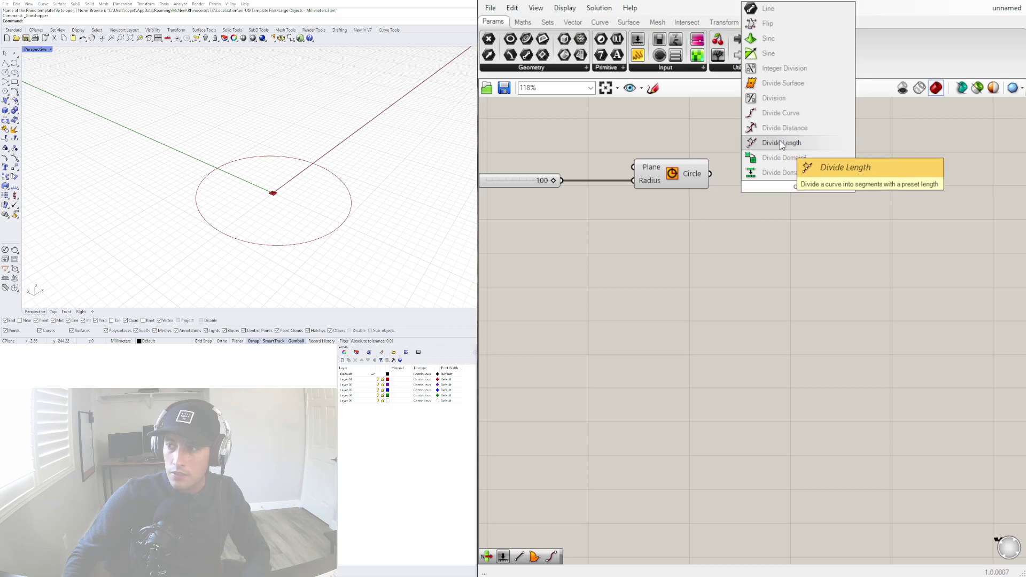
click(780, 113)
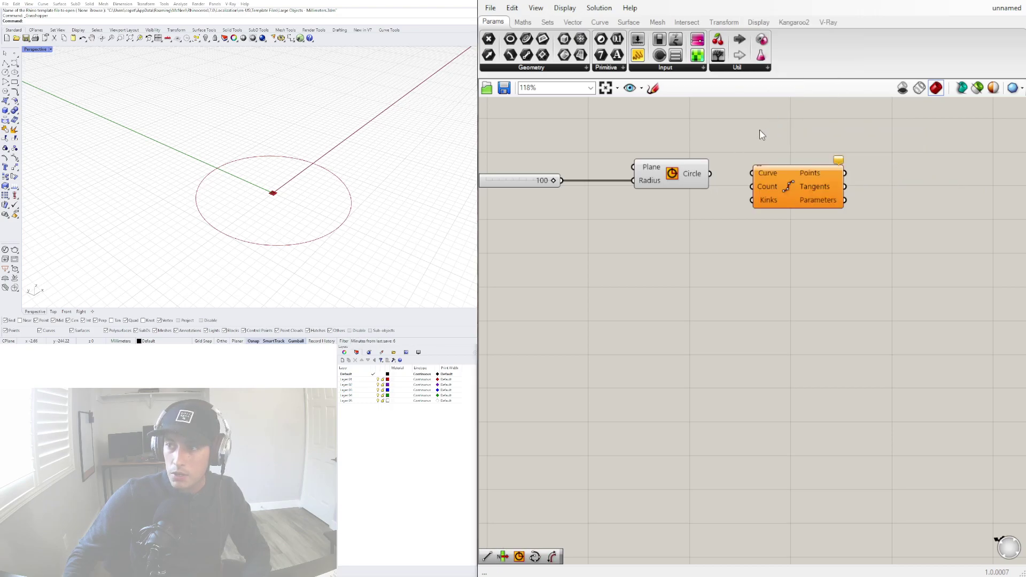
drag(711, 174, 776, 221)
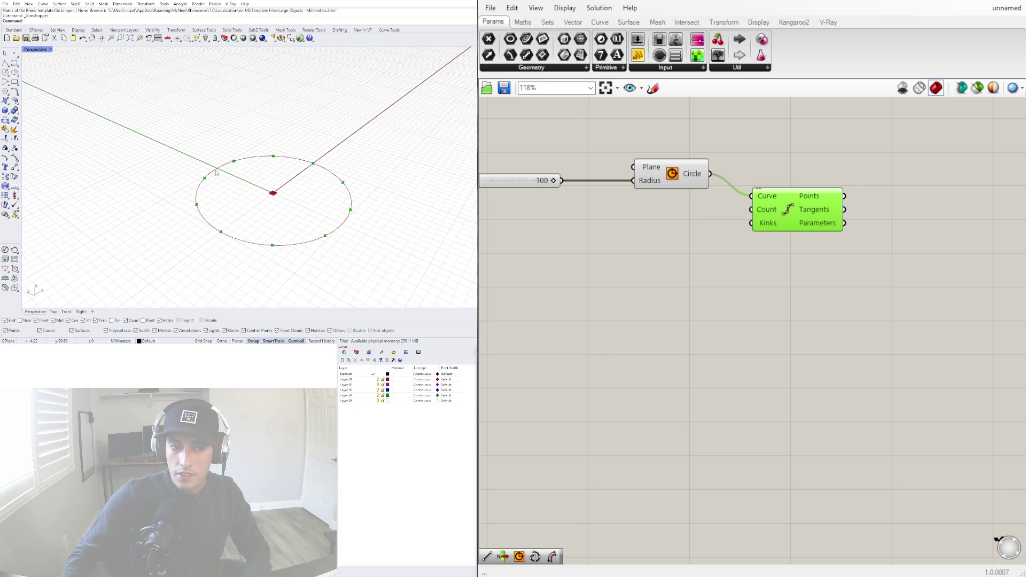
Add an integer number slider with value 2 and place it below the radius slider.
double_click(607, 264)
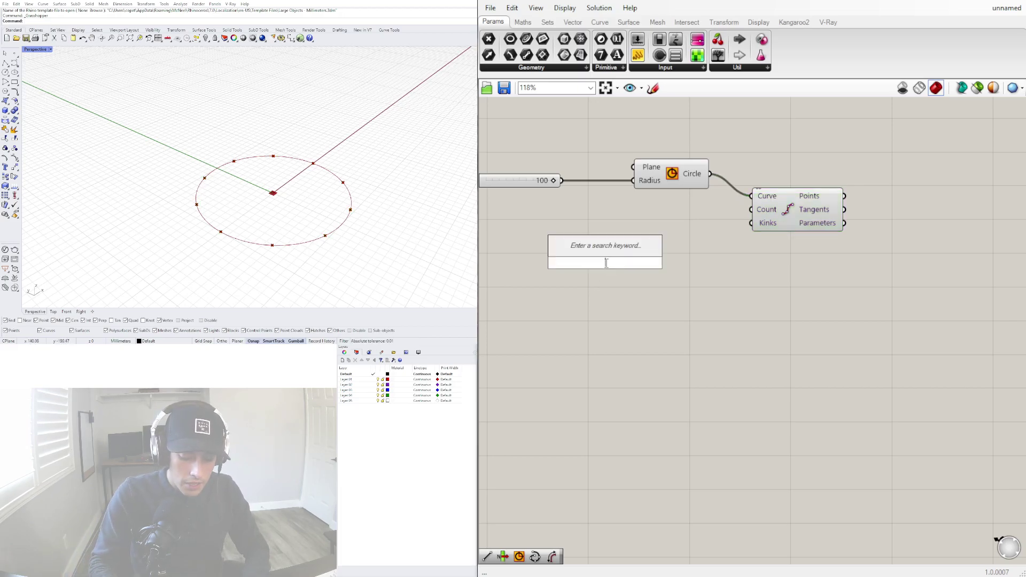
text(1)
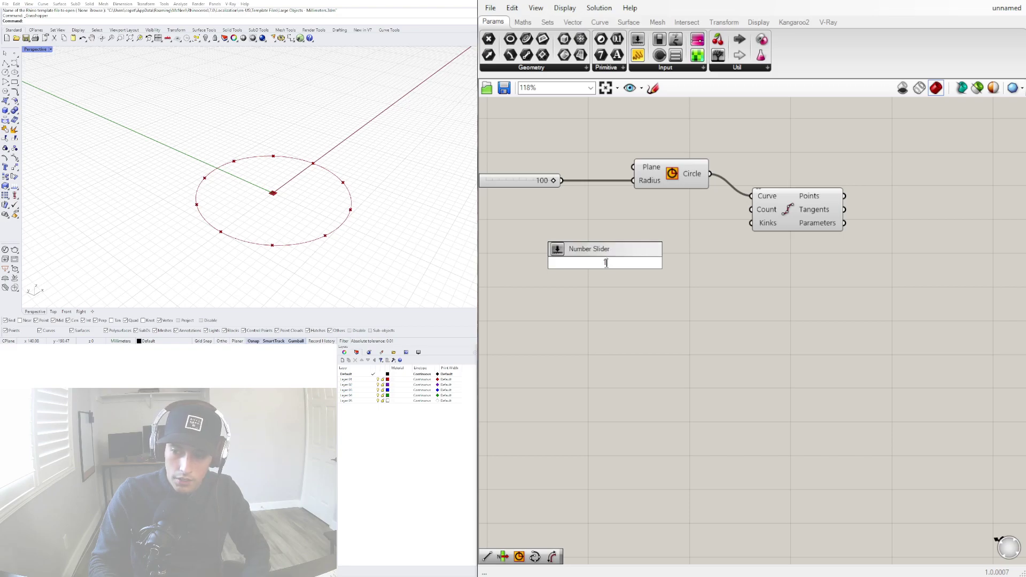
key(BackSpace)
text(2)
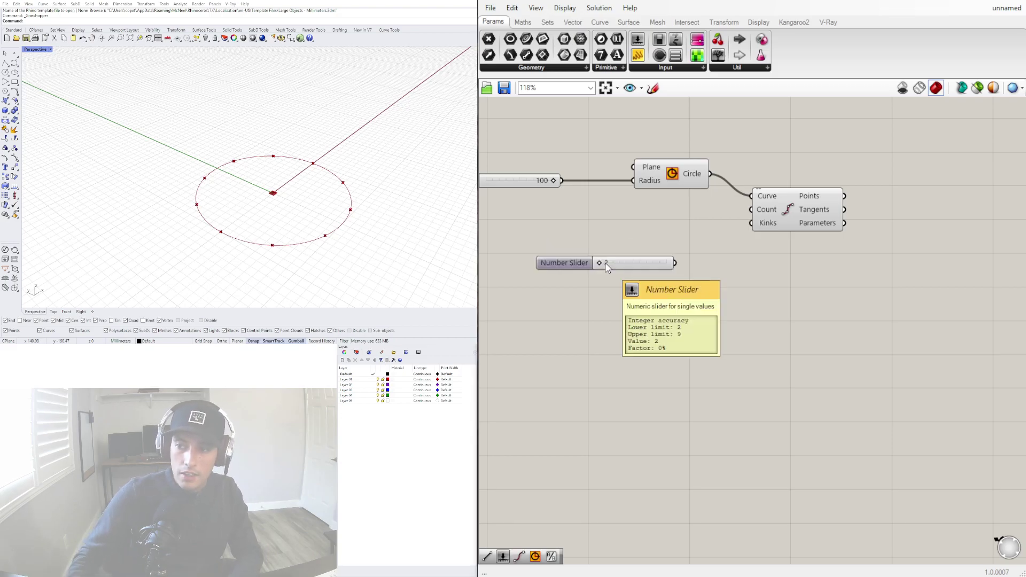
key(Return)
drag(570, 251, 601, 231)
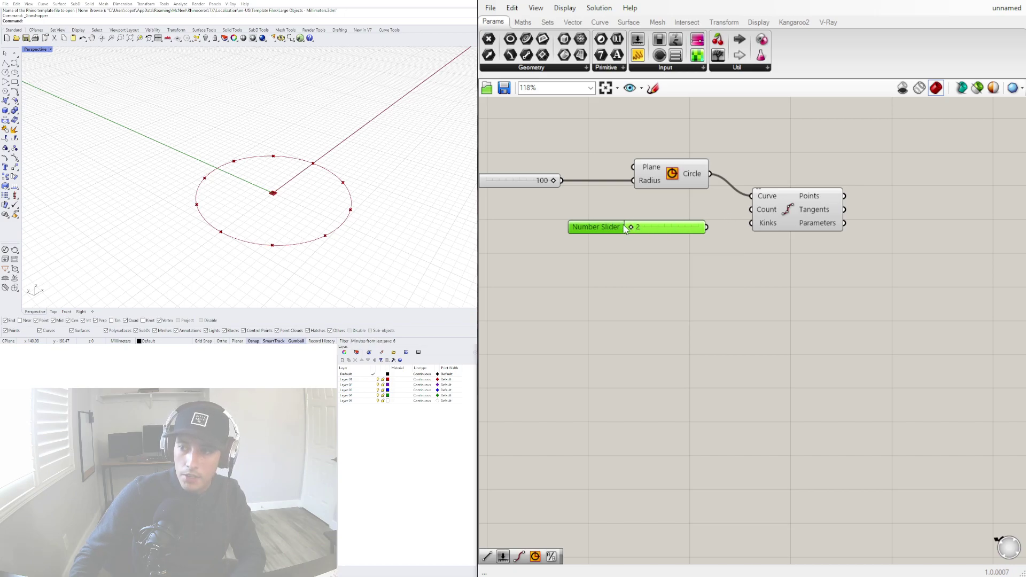
drag(633, 229, 696, 241)
drag(592, 230, 494, 240)
right_drag(581, 251, 722, 232)
drag(635, 223, 571, 221)
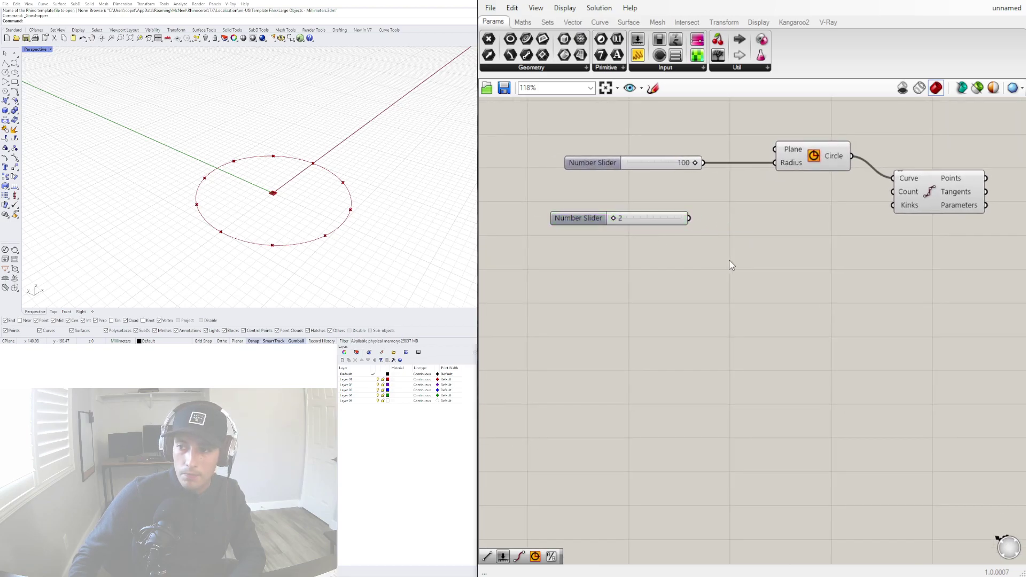
Add a Multiplication component beside the slider of value 2 and connect that slider to input A.
double_click(730, 261)
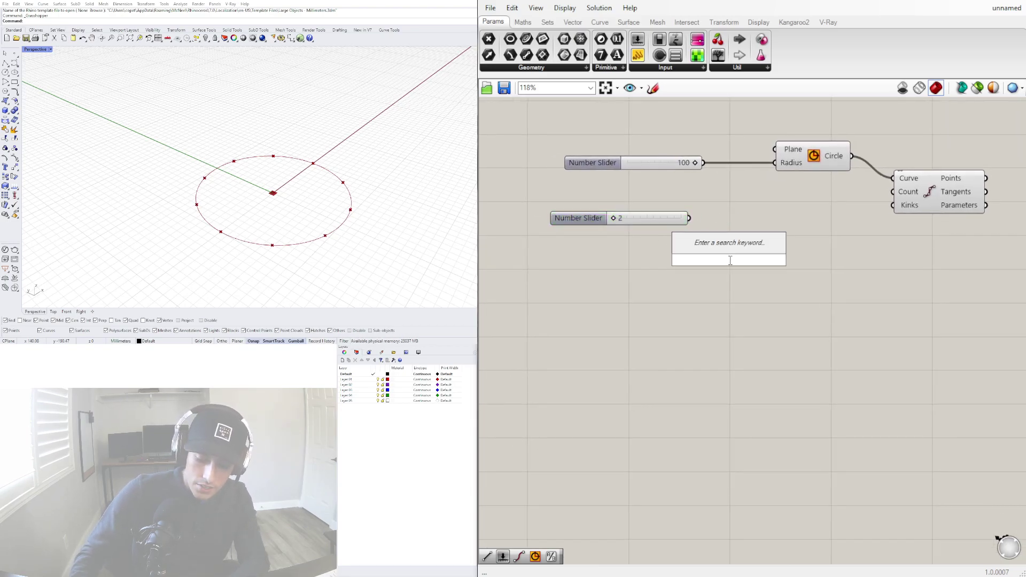
text(*)
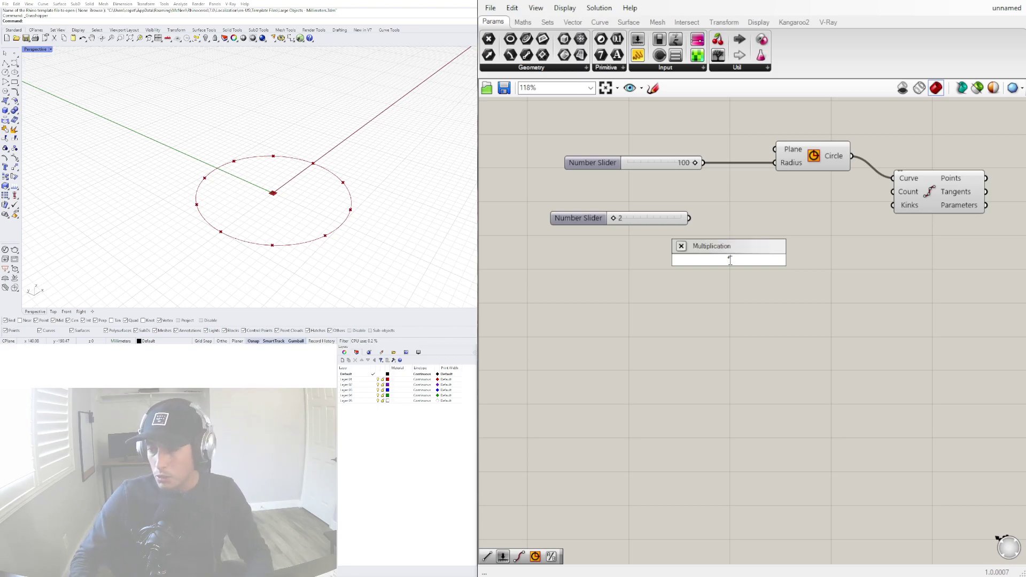
key(Return)
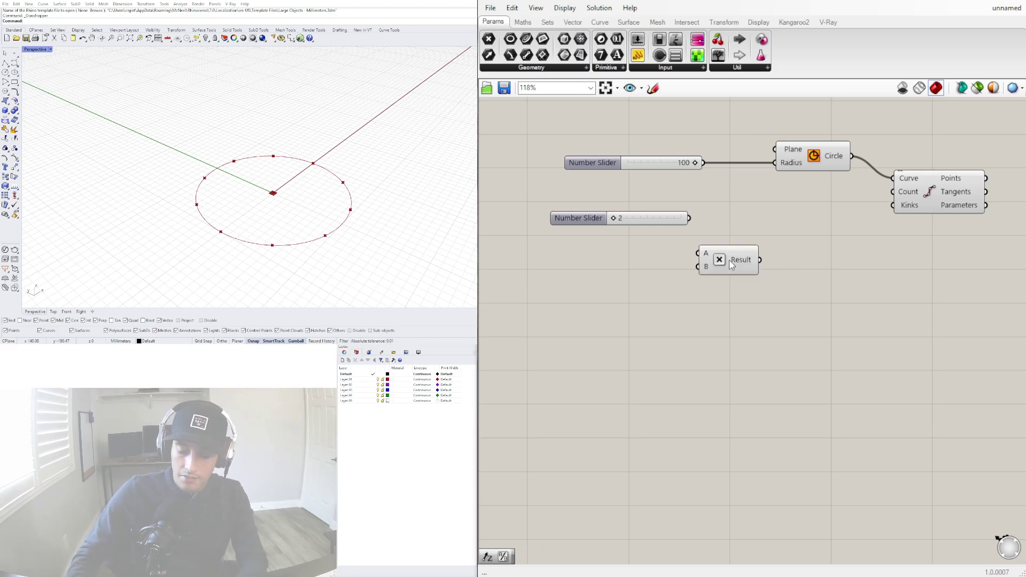
drag(734, 264, 764, 239)
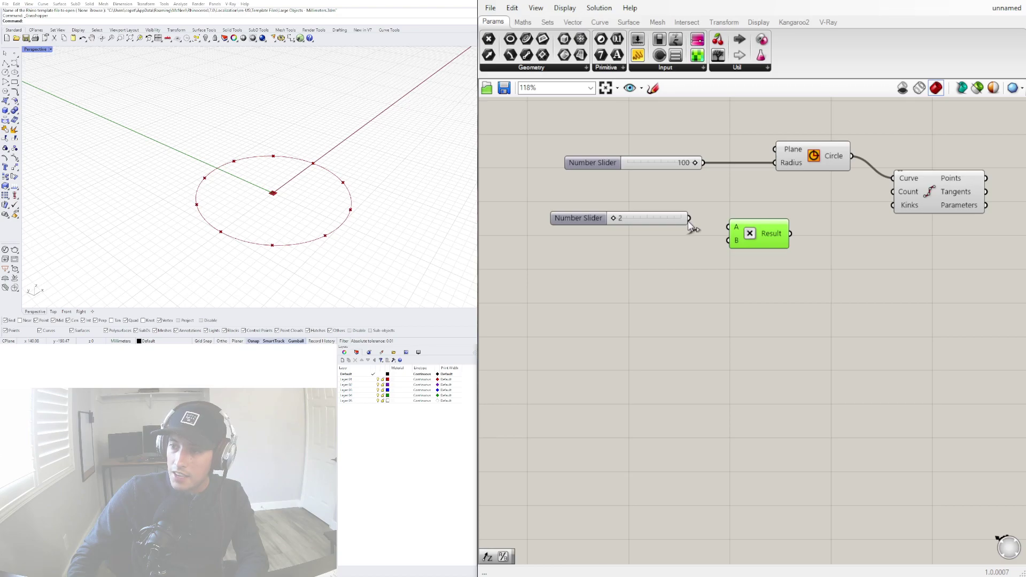
drag(581, 220, 598, 223)
drag(706, 221, 730, 227)
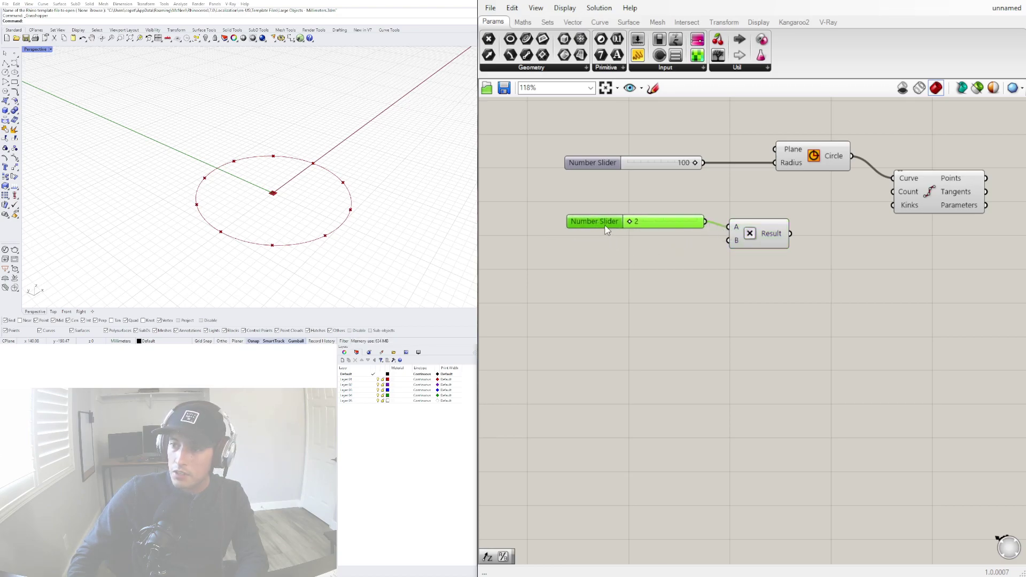
Add a number slider with value 1.5 and connect it to input B of the Multiplication.
double_click(608, 276)
text(1.5)
key(Return)
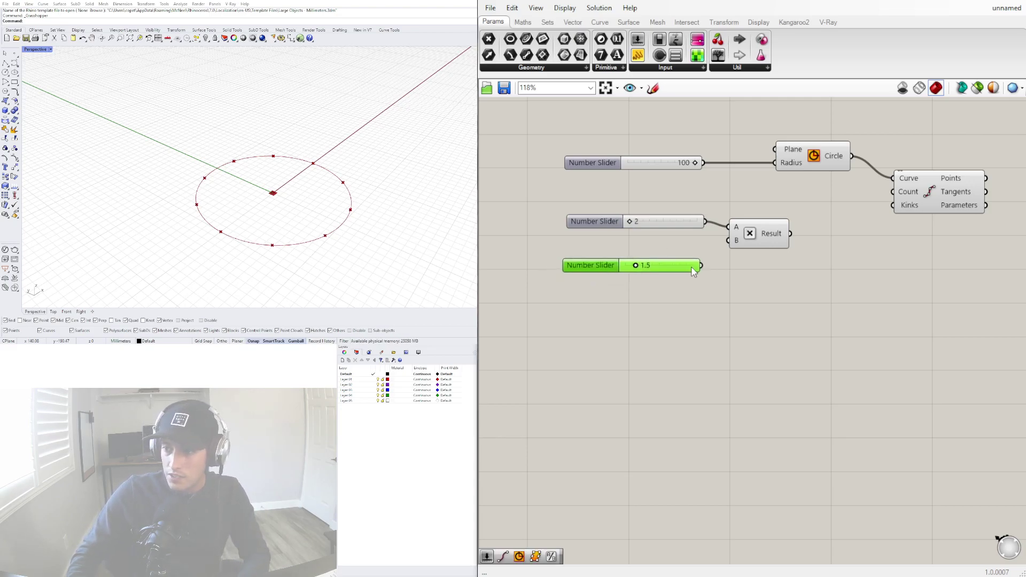
drag(703, 269, 728, 241)
Set the minimum of the slider feeding input B of the Multiplication to 1.
drag(638, 267, 620, 270)
double_click(633, 265)
click(632, 276)
click(599, 266)
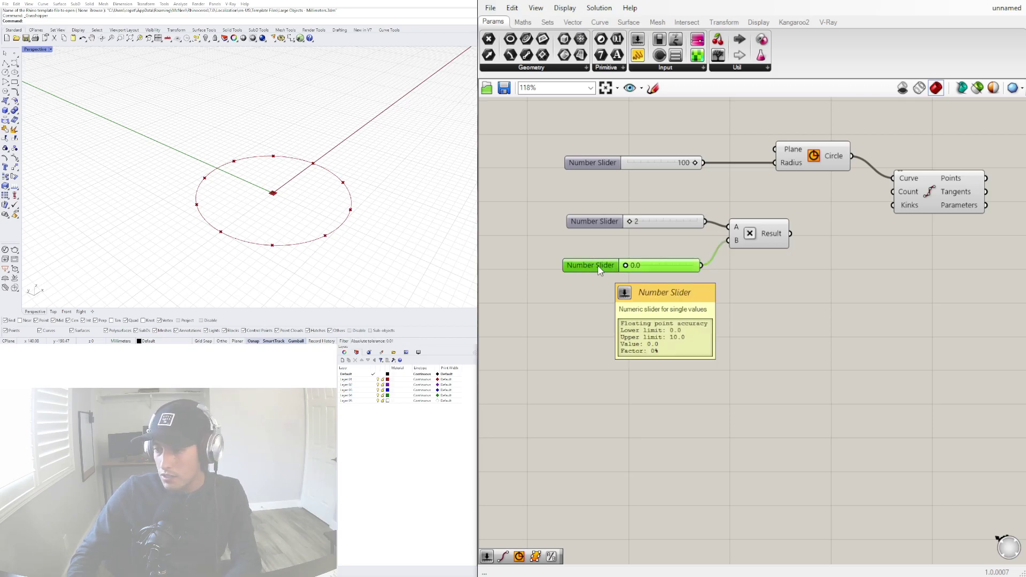
double_click(598, 265)
double_click(644, 289)
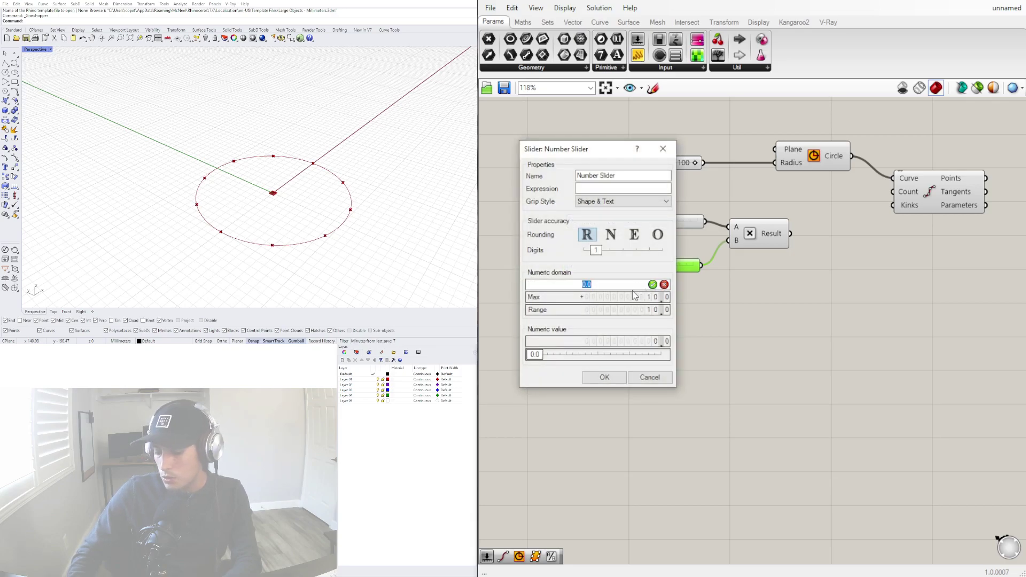
text(1)
click(609, 380)
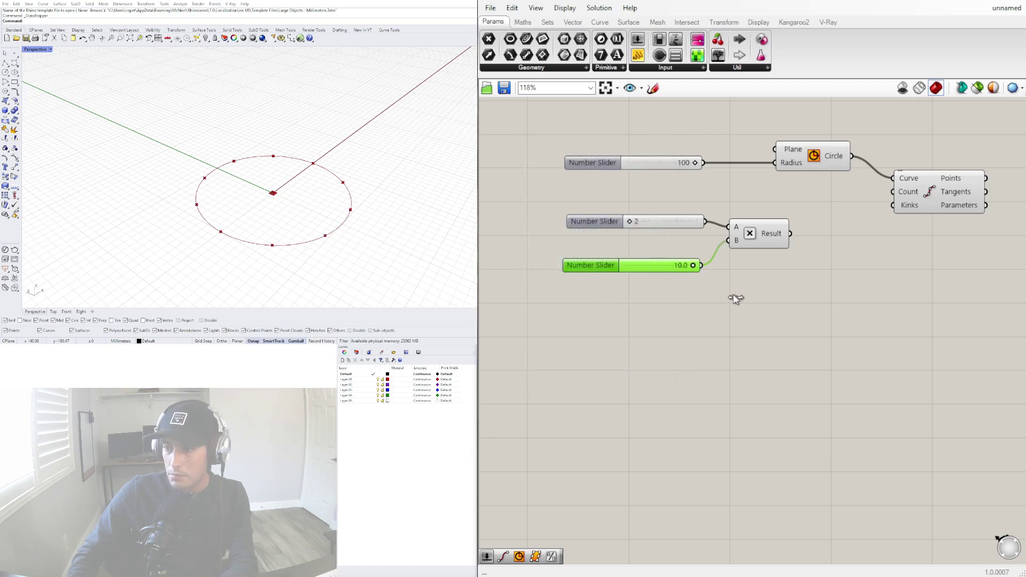
Connect the Multiplication result to the Count input of Divide Curve and tidy the multiplication parts.
drag(791, 233, 894, 192)
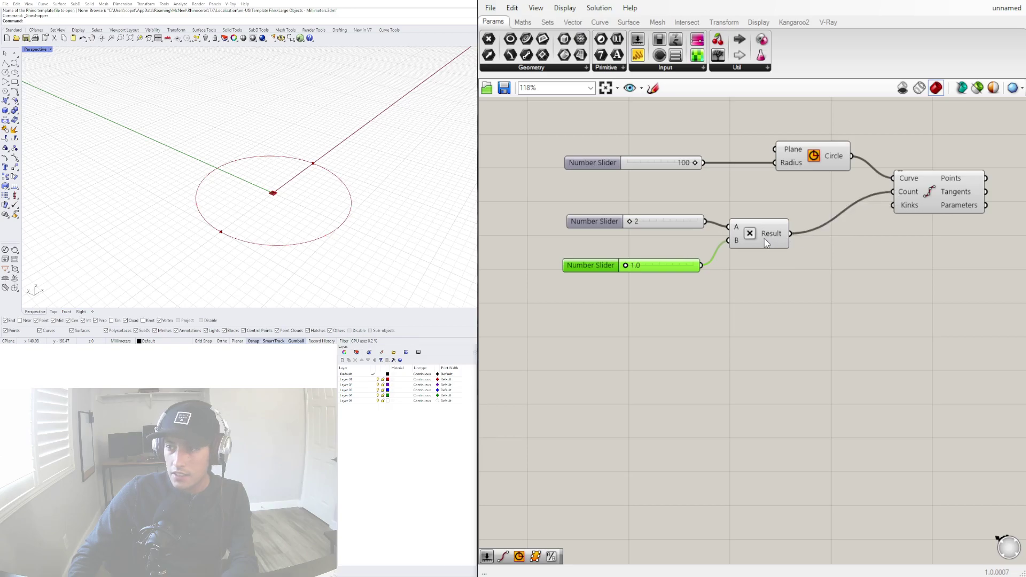
drag(766, 236, 801, 231)
drag(581, 264, 585, 249)
Set the slider feeding input B of the Multiplication to 0 decimal digits.
double_click(597, 249)
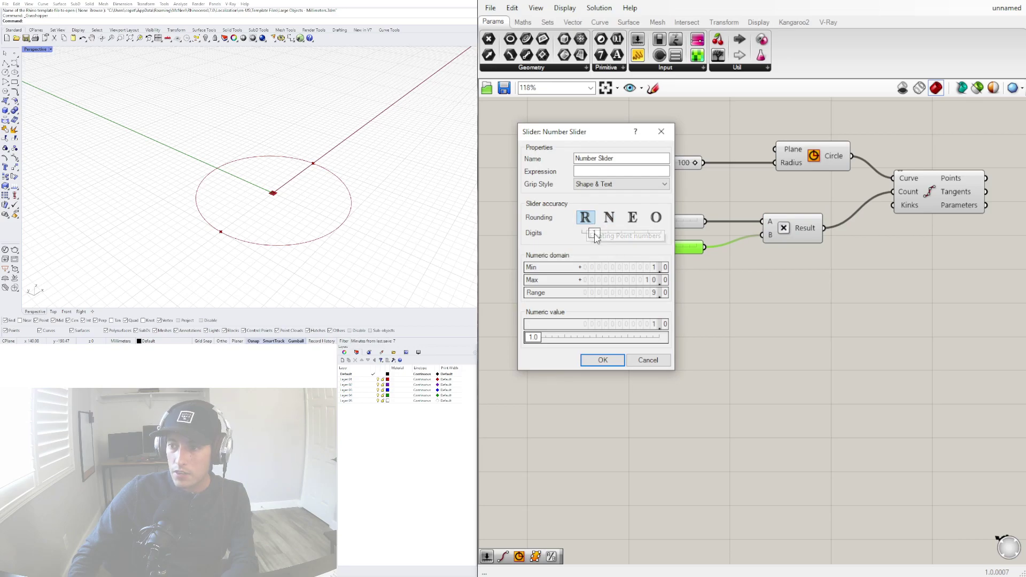
drag(595, 235, 582, 235)
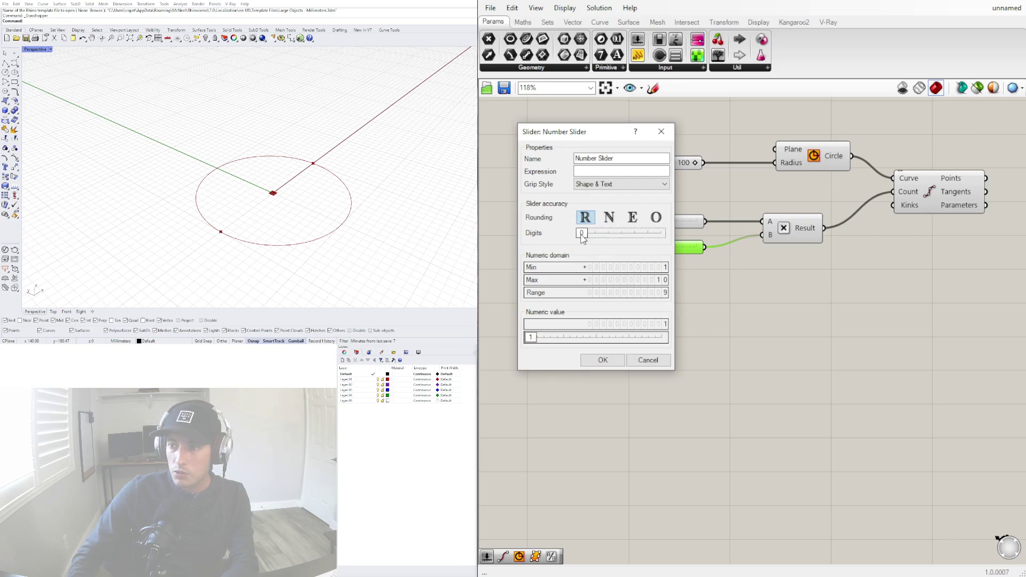
click(603, 359)
Rearrange the components, moving the Multiplication and its two sliders below the Circle and aligning Divide Curve with the Circle output.
drag(912, 193, 907, 181)
drag(611, 160, 620, 159)
drag(580, 248, 579, 240)
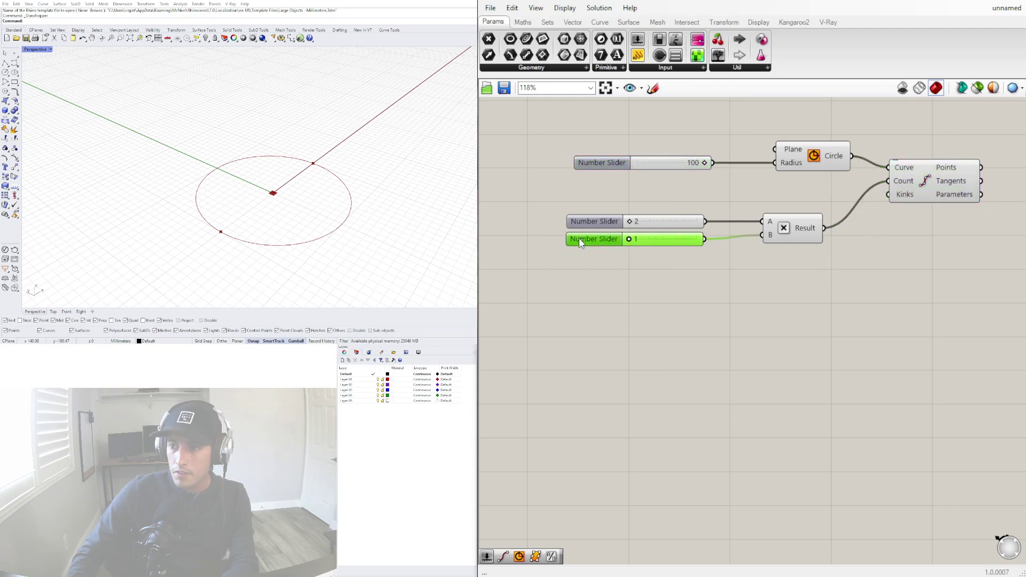
drag(737, 284, 625, 222)
click(881, 324)
drag(888, 320, 650, 201)
drag(797, 228, 824, 210)
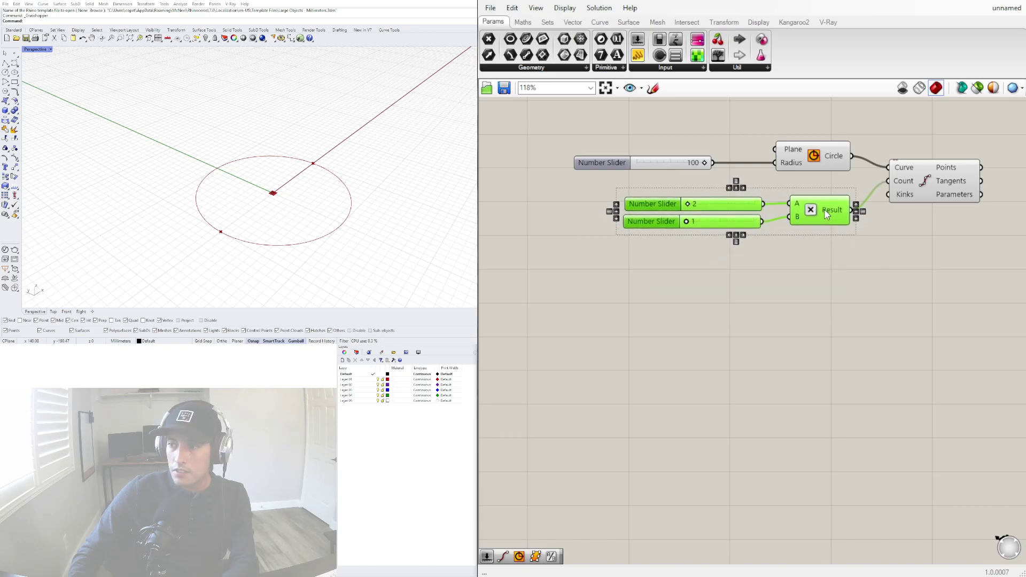
click(920, 317)
right_drag(986, 245, 874, 240)
click(831, 184)
drag(831, 183, 851, 172)
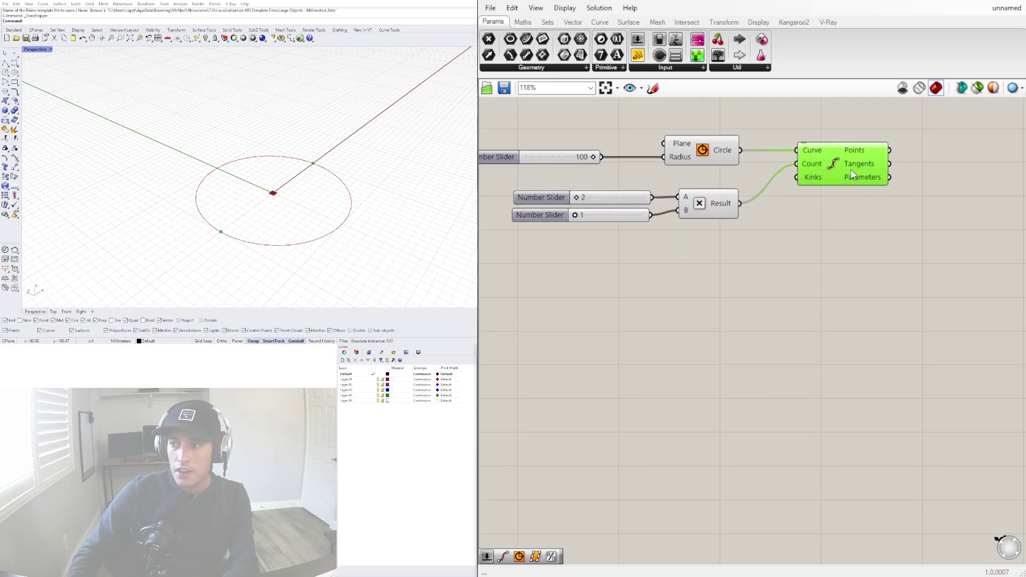
Set the slider feeding input A of the Multiplication to 6.
scroll(564, 213, up, 5)
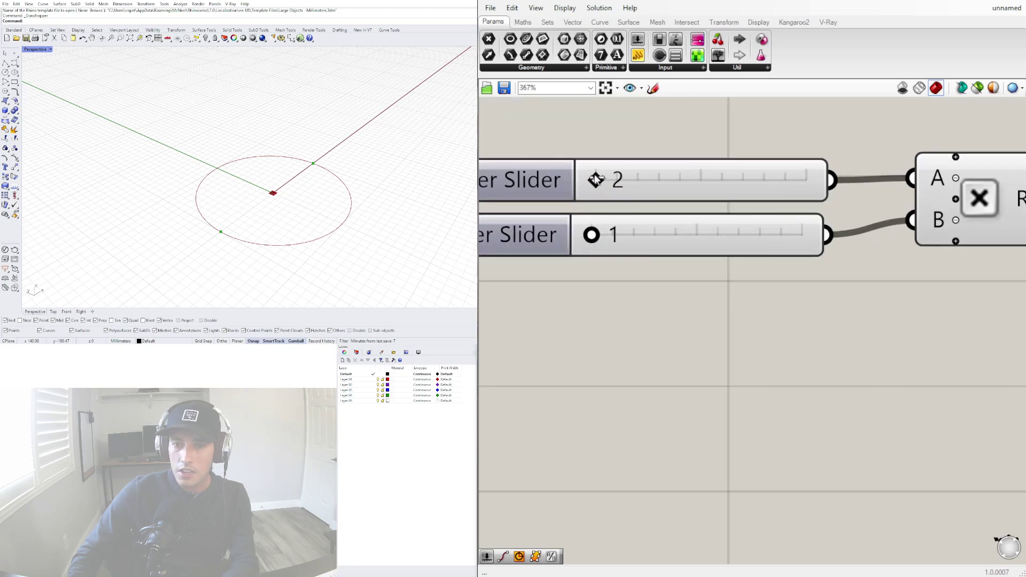
drag(592, 180, 717, 180)
scroll(717, 180, down, 5)
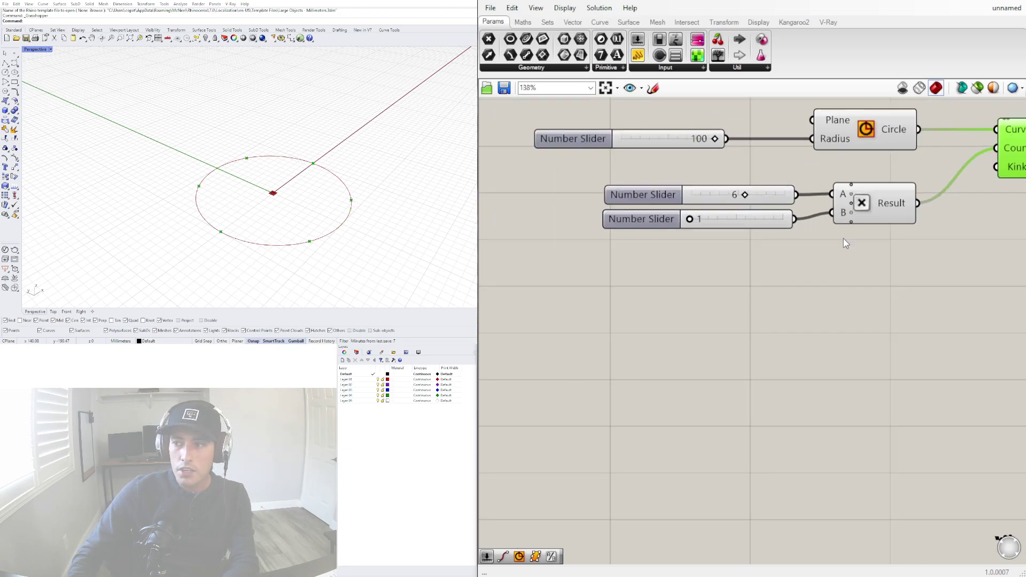
right_drag(1005, 161, 861, 243)
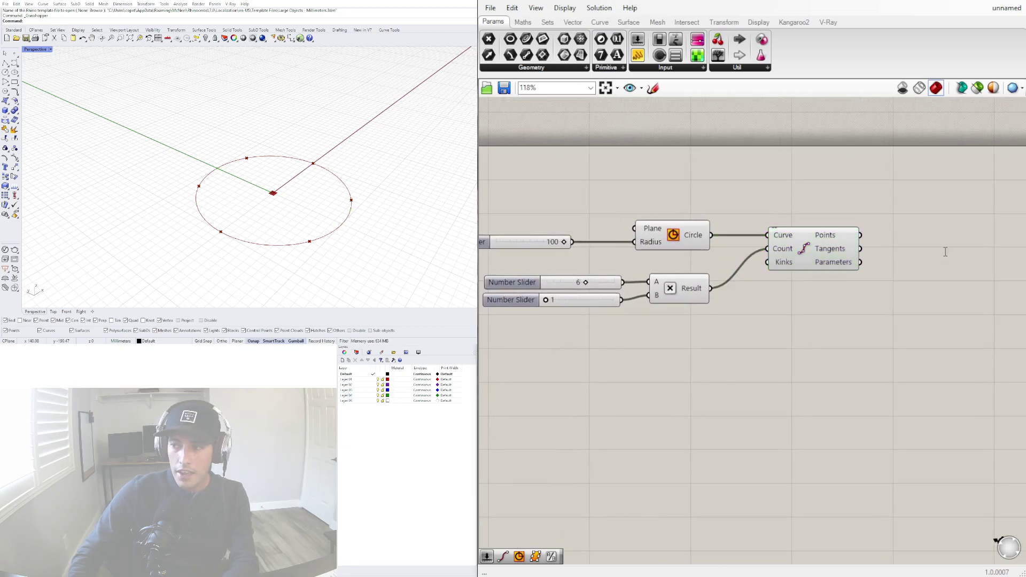
Add a Line component and connect the Divide Curve Points output to both its Start Point and End Point inputs.
double_click(944, 251)
text(li)
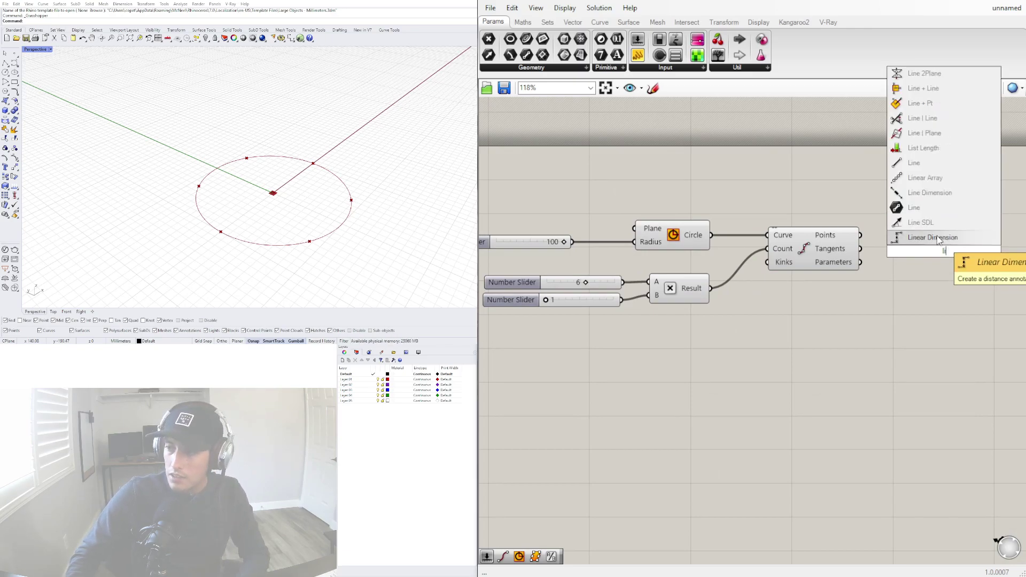
click(914, 163)
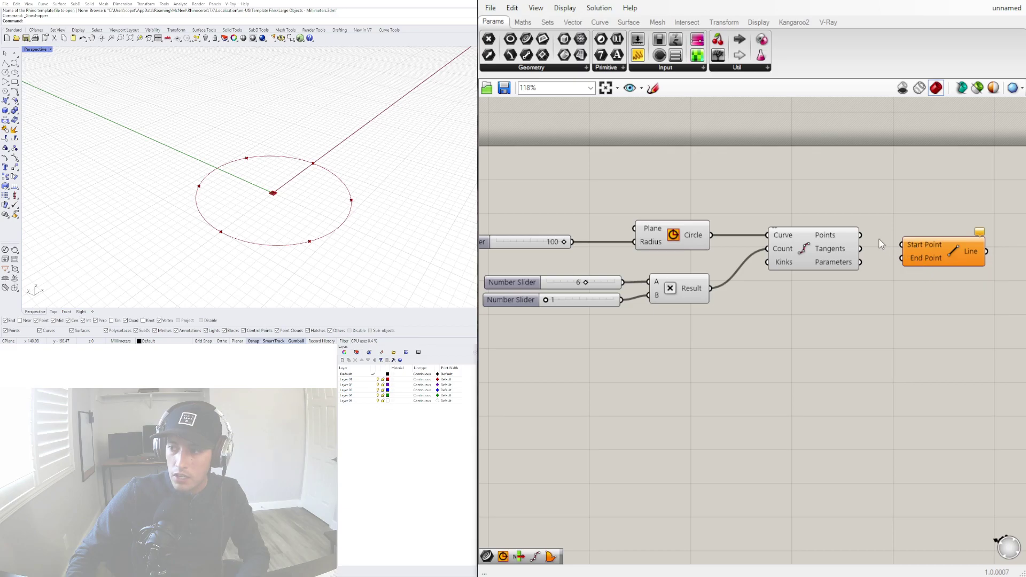
drag(862, 236, 940, 243)
click(936, 283)
scroll(936, 284, down, 1)
right_drag(937, 284, 806, 265)
drag(806, 242, 822, 242)
Graft the End Point input of the Line component and inspect the resulting lines in the Rhino viewport.
scroll(810, 236, up, 5)
right_click(809, 236)
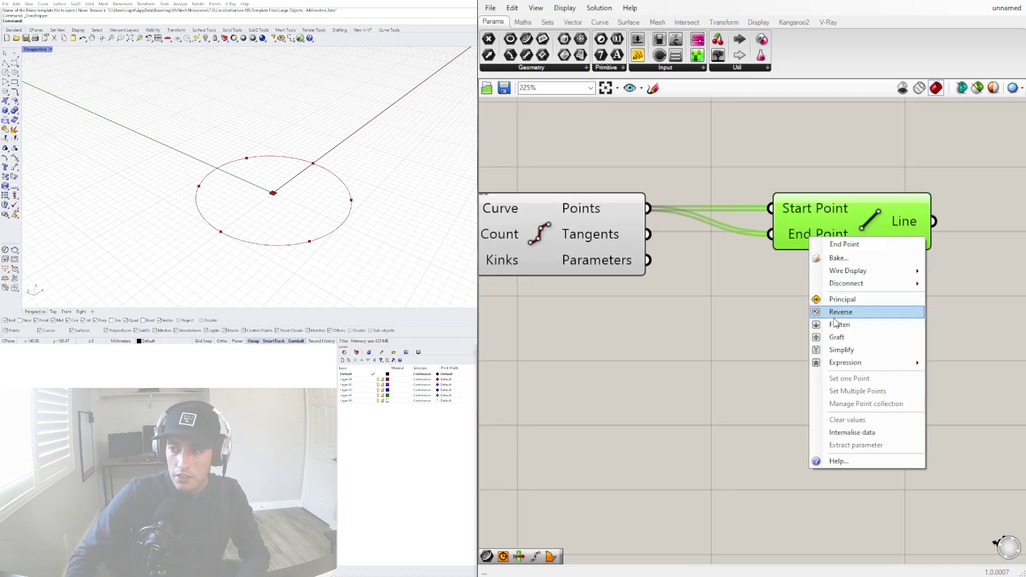
click(837, 337)
click(821, 354)
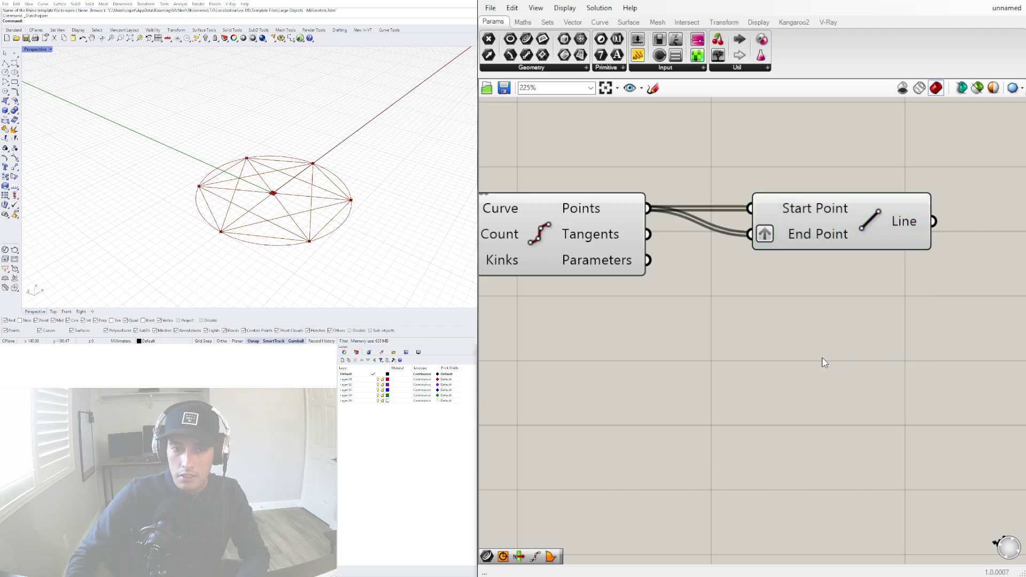
click(830, 208)
scroll(708, 268, down, 1)
right_drag(270, 174, 307, 171)
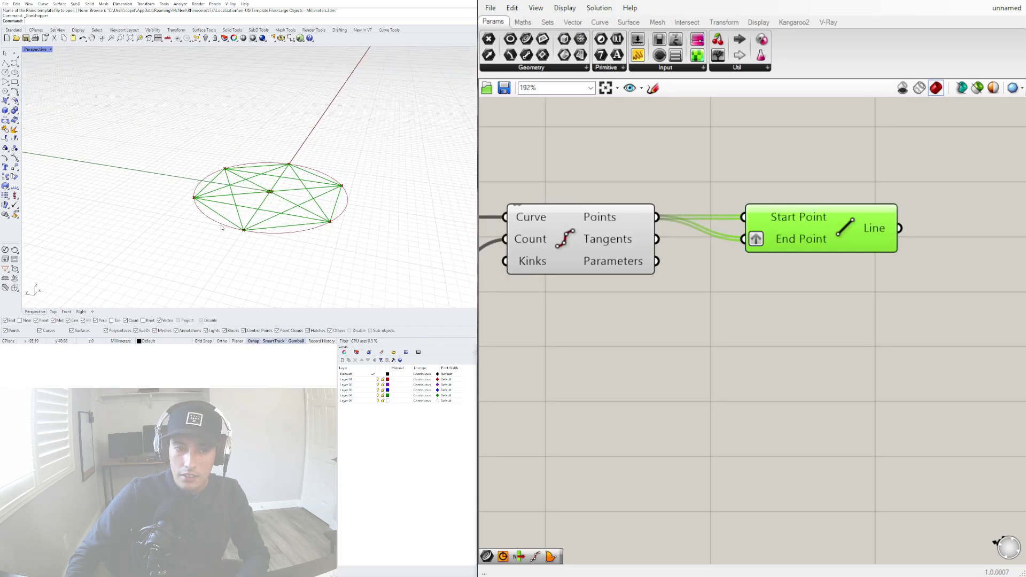
Try other point counts by setting the Multiplication's input A slider to 4 and its input B slider to 2.
right_drag(573, 270, 836, 275)
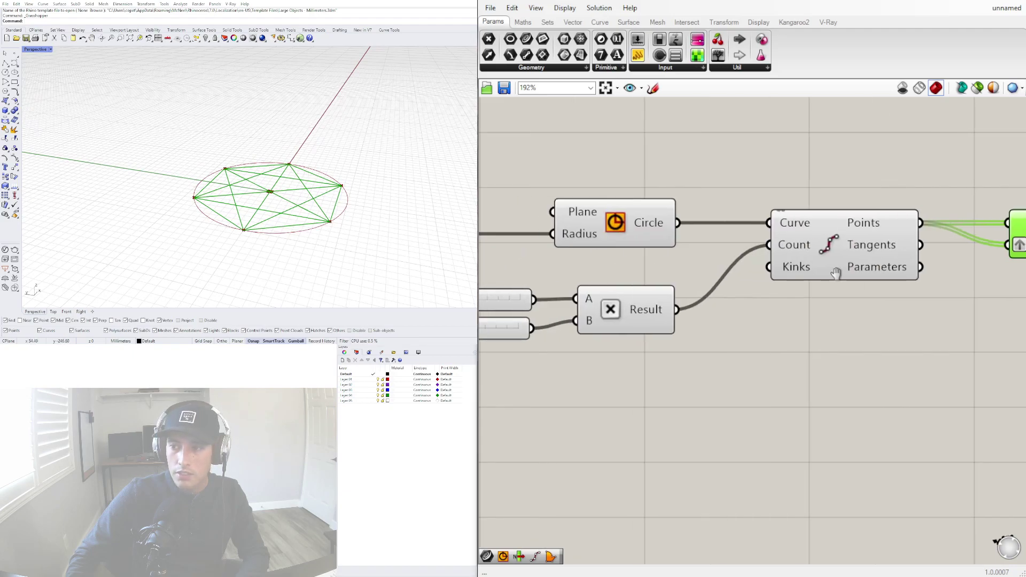
right_drag(504, 314, 849, 322)
scroll(813, 308, up, 4)
drag(828, 308, 995, 315)
mouse_move(700, 364)
mouse_down()
mouse_move(725, 364)
mouse_move(709, 366)
mouse_up()
drag(906, 313, 782, 309)
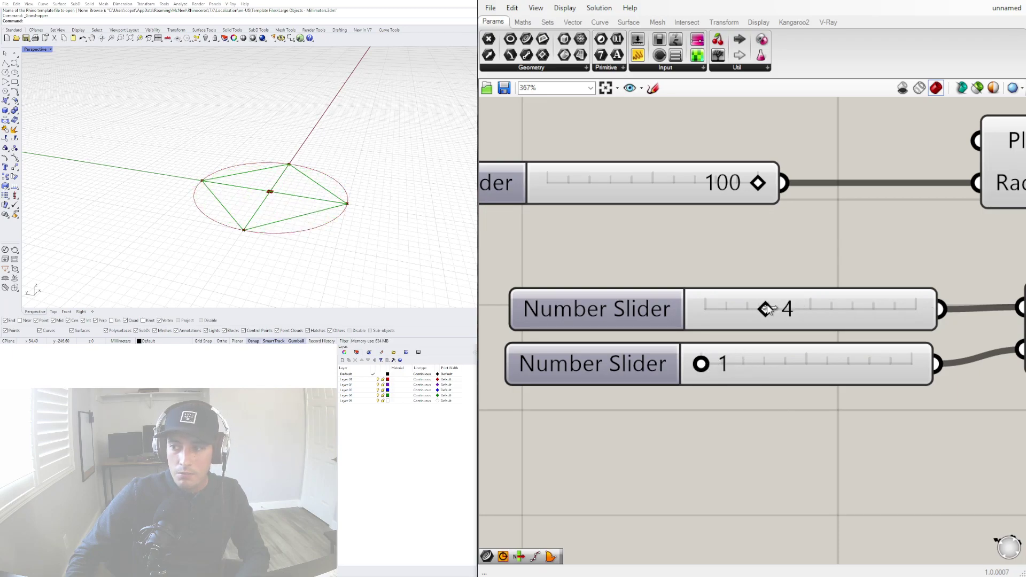
drag(701, 364, 719, 373)
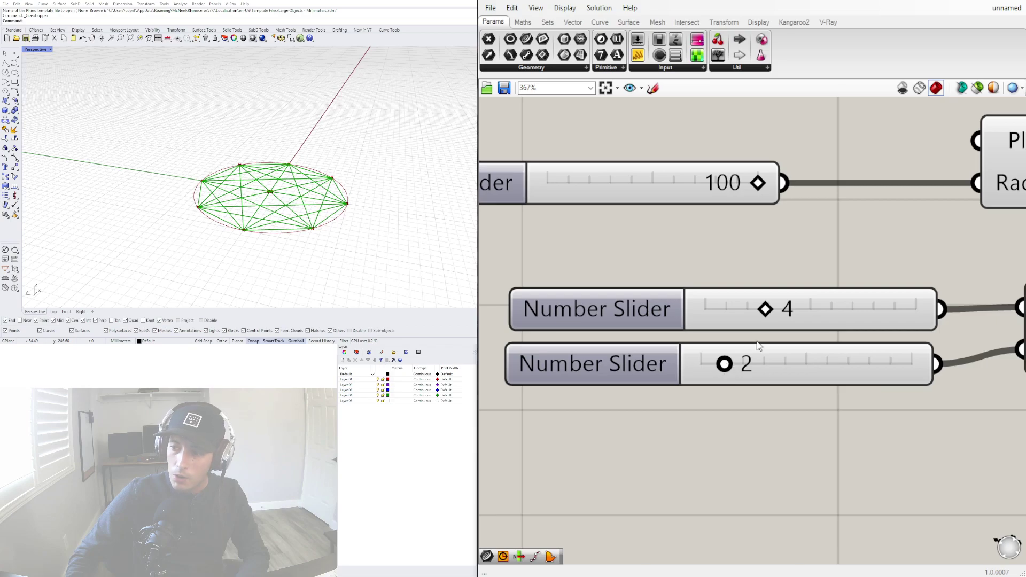
Give the slider feeding Multiplication input B one decimal digit and set its value to 1.0.
double_click(635, 369)
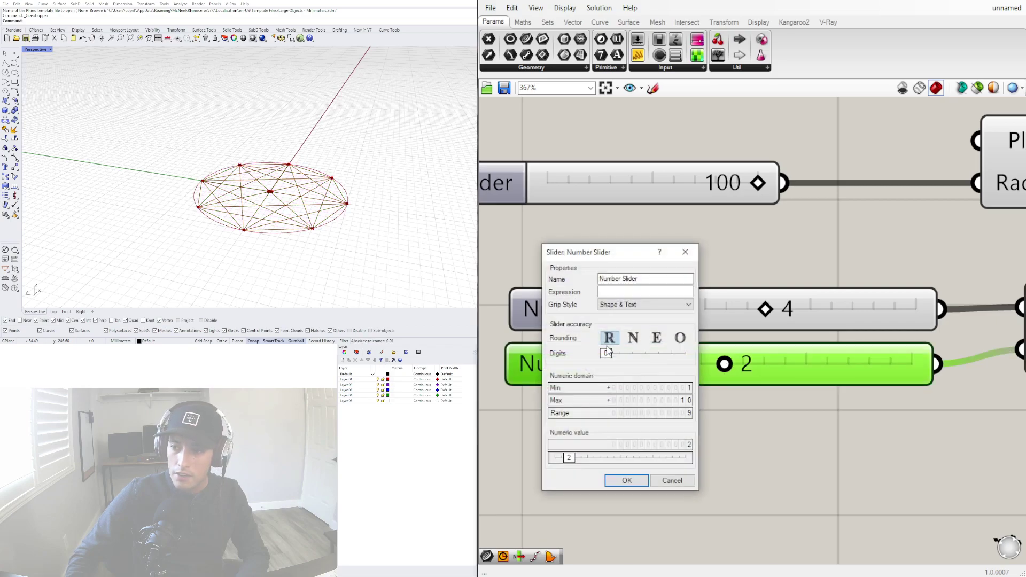
drag(609, 354, 617, 354)
click(627, 480)
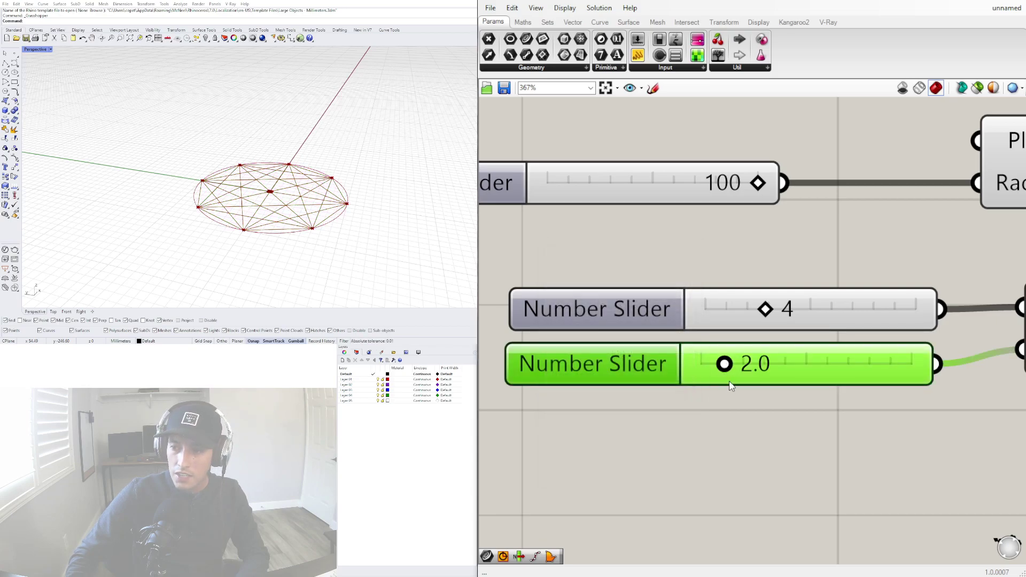
mouse_move(725, 365)
mouse_down()
mouse_move(735, 368)
mouse_move(709, 369)
mouse_move(786, 369)
mouse_move(722, 377)
mouse_up()
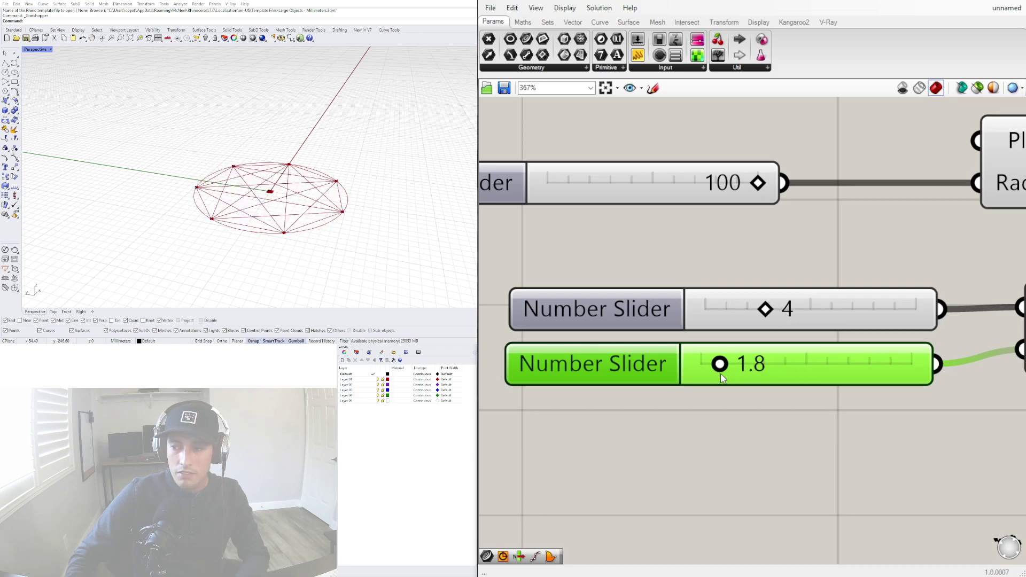
drag(730, 370, 700, 370)
click(713, 398)
scroll(736, 418, down, 5)
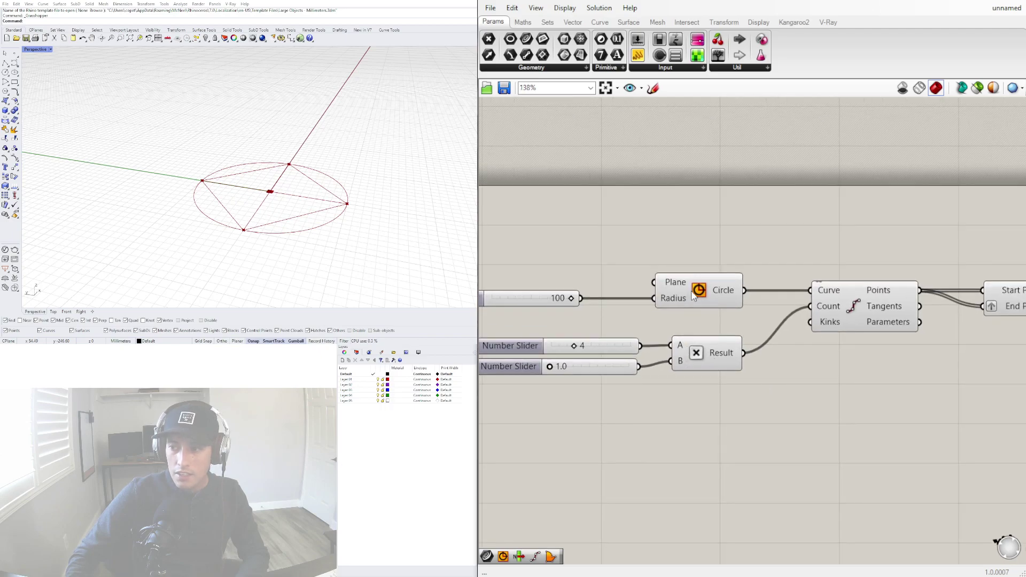
Shift the Circle component slightly and move the Line component closer to Divide Curve.
mouse_move(694, 292)
mouse_down()
mouse_move(693, 309)
mouse_move(700, 301)
mouse_up()
click(605, 317)
click(810, 236)
right_drag(1005, 320, 816, 301)
drag(851, 264, 835, 265)
right_drag(628, 266, 781, 248)
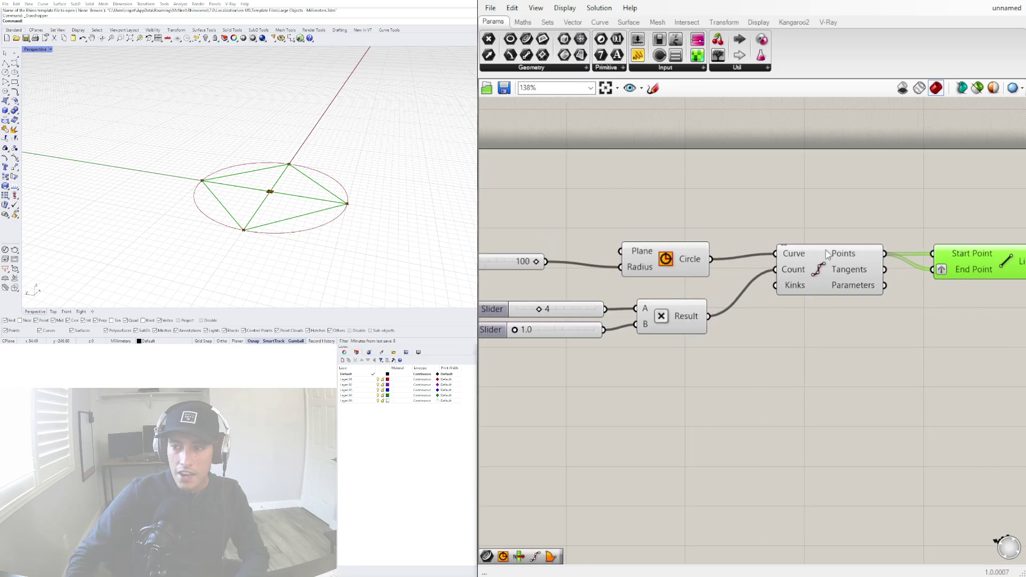
click(671, 359)
Set the slider feeding Multiplication input A to 7 and check the lines and division points in the Rhino viewport.
right_drag(671, 359, 706, 333)
scroll(790, 329, down, 2)
right_drag(867, 318, 756, 314)
right_drag(659, 339, 764, 329)
scroll(639, 251, up, 5)
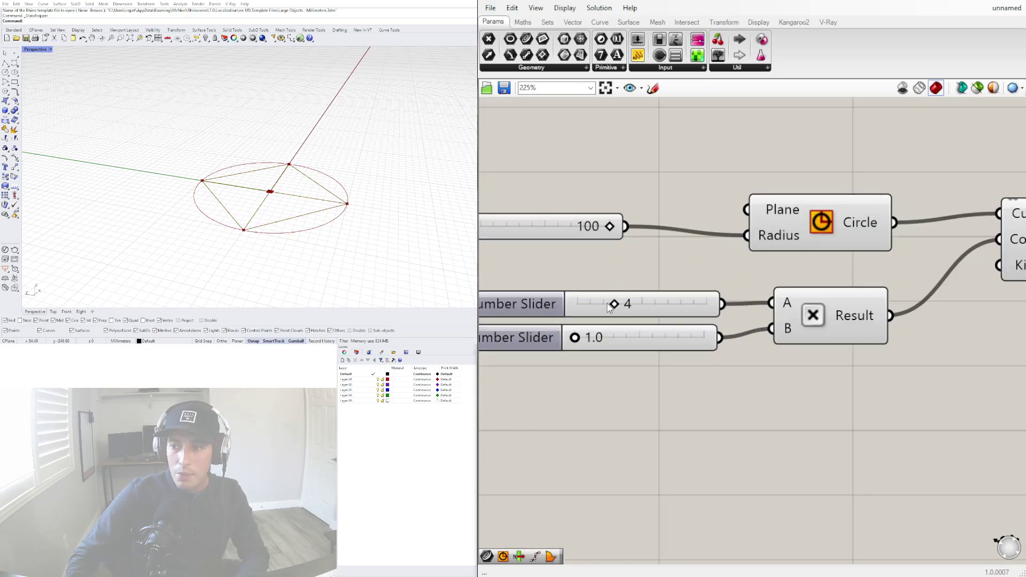
drag(615, 304, 668, 304)
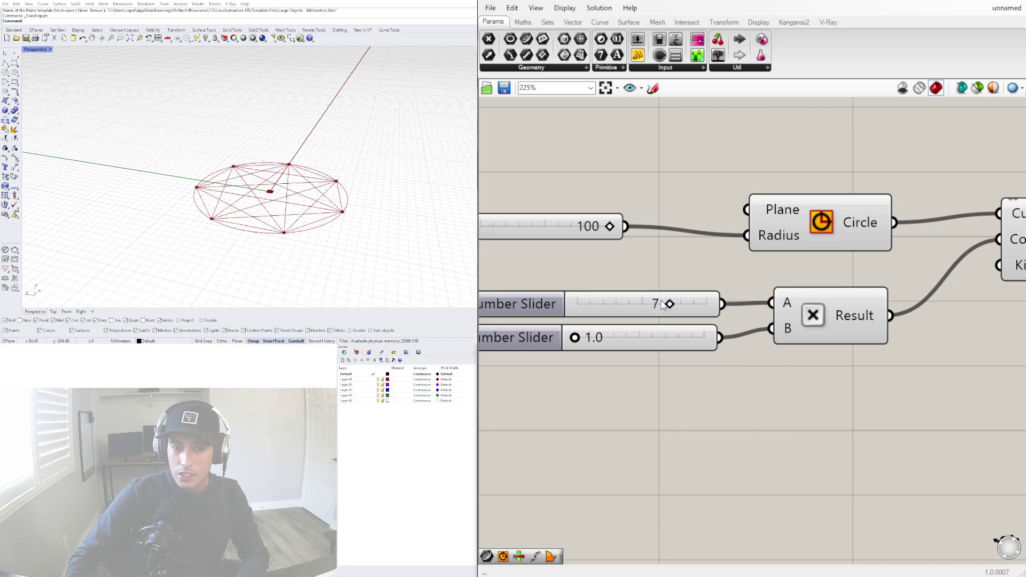
scroll(663, 305, down, 5)
right_drag(747, 298, 676, 292)
right_drag(939, 292, 804, 287)
right_drag(262, 181, 292, 130)
drag(742, 261, 747, 261)
click(640, 262)
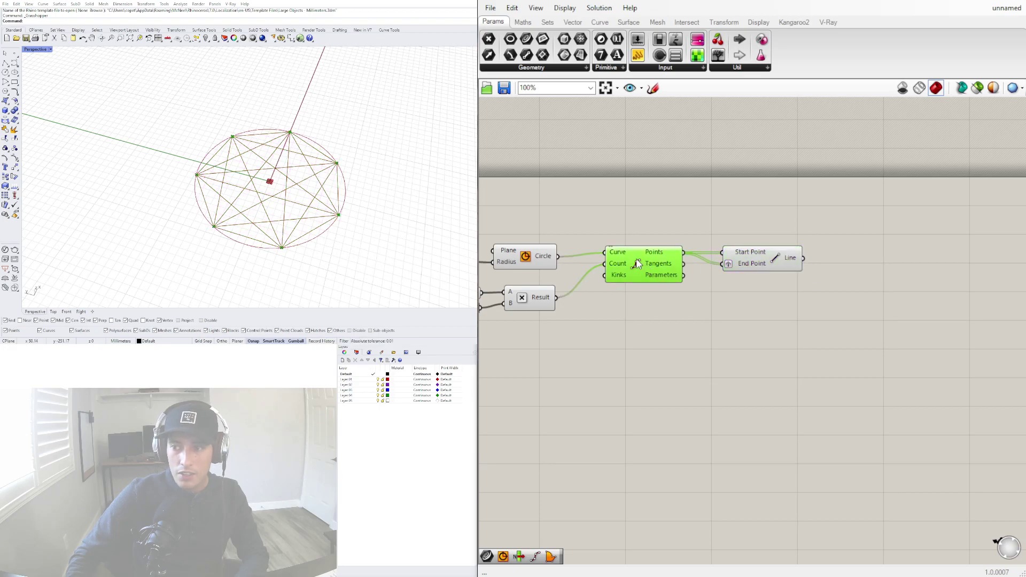
Add a Voronoi component fed by the Divide Curve Points output and move the Line component further up.
double_click(826, 377)
text(vo)
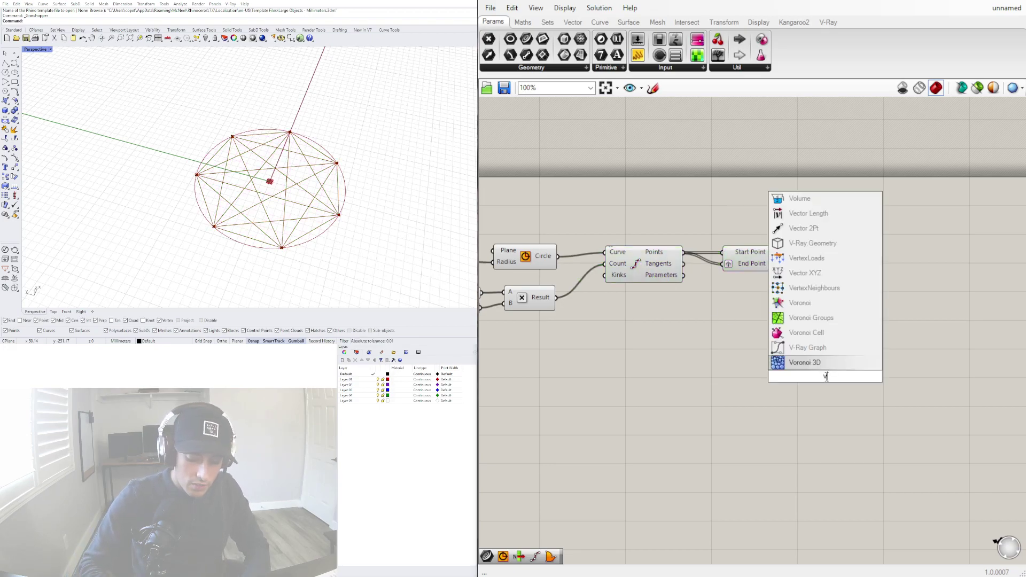
key(Up)
key(Up)
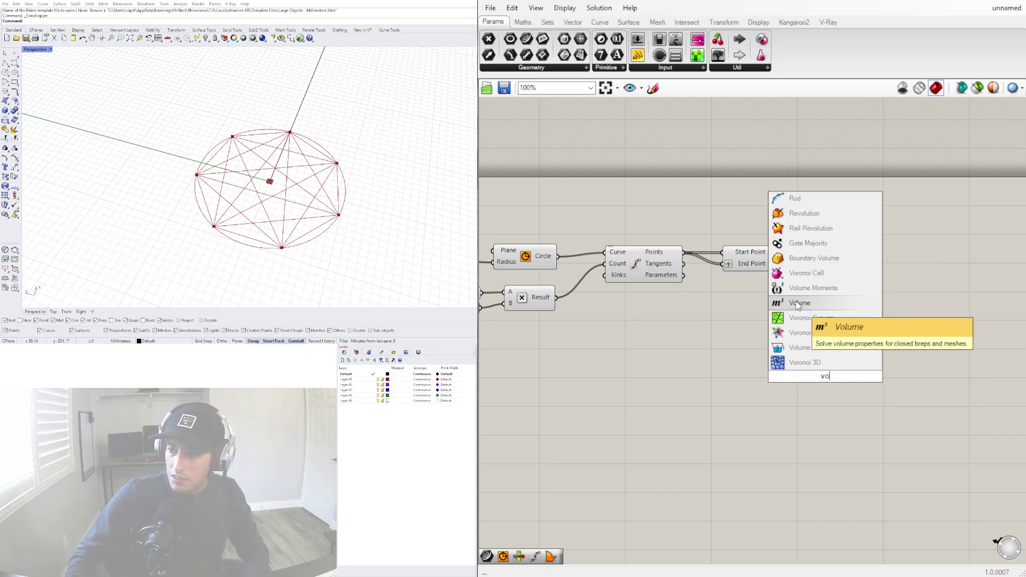
key(Return)
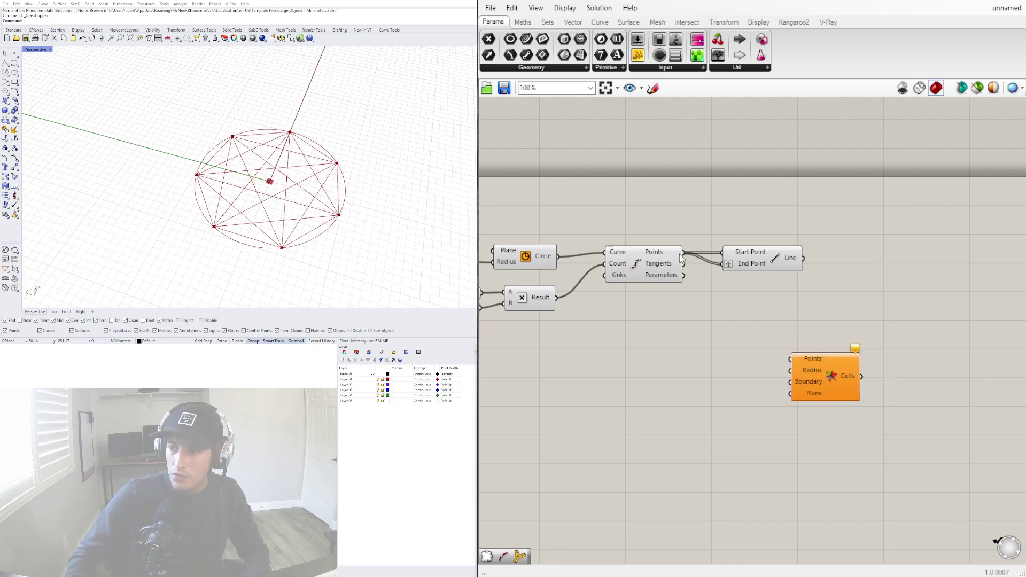
drag(684, 251, 791, 361)
scroll(203, 161, down, 5)
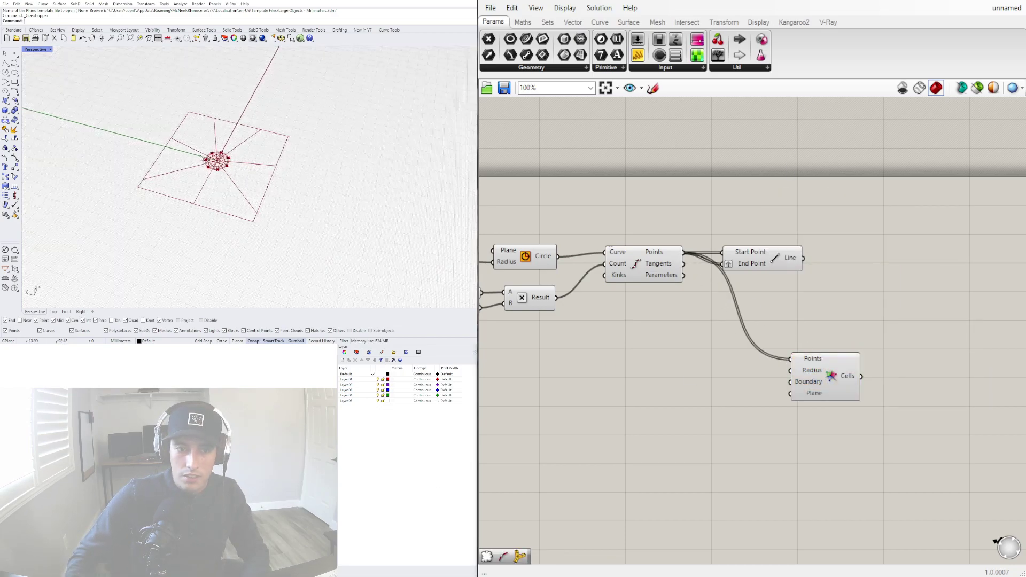
scroll(214, 164, up, 3)
right_drag(215, 166, 242, 139)
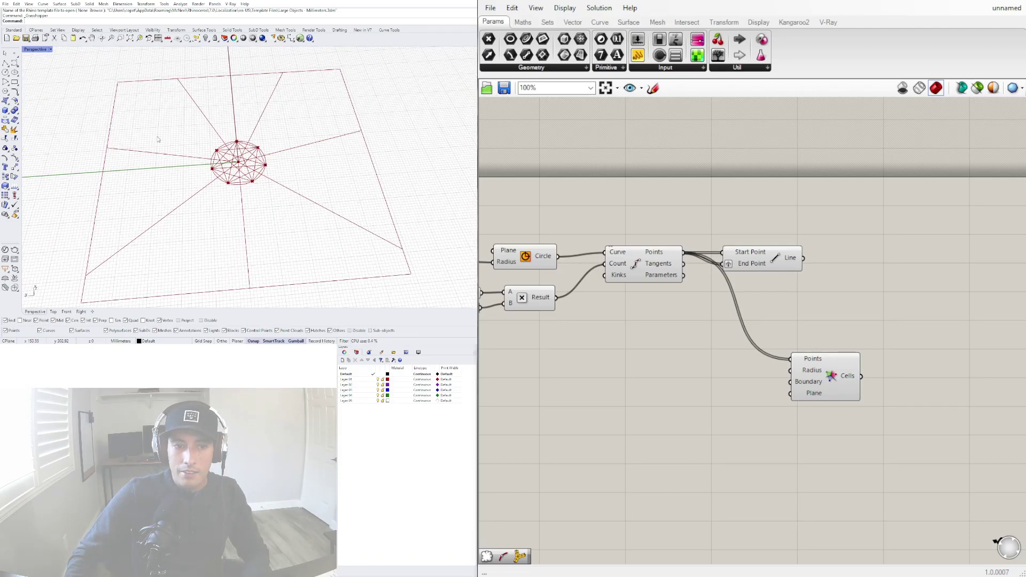
drag(775, 264, 783, 241)
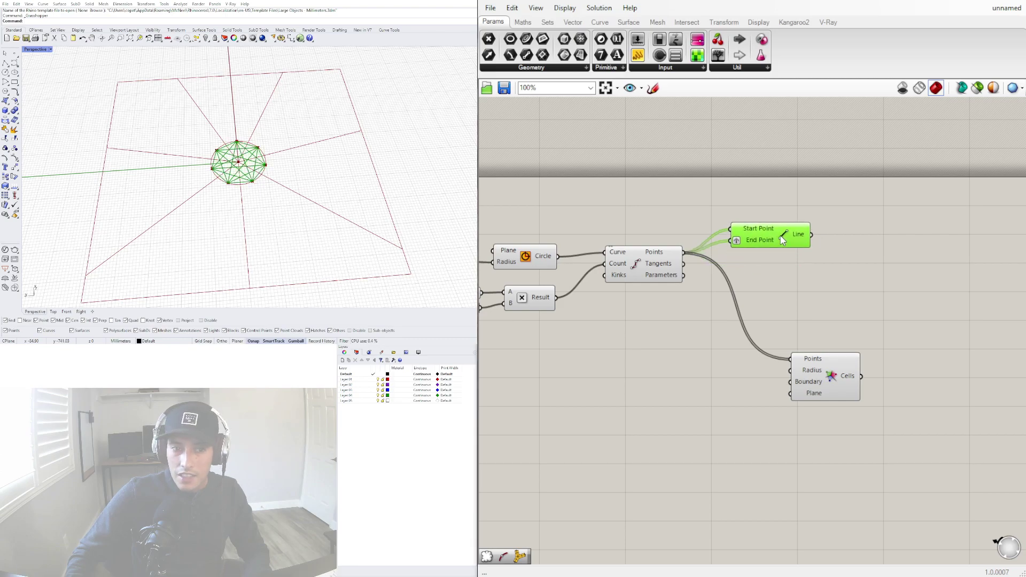
Add a second Divide Curve component beside the Line component's output.
scroll(860, 265, up, 2)
click(854, 264)
double_click(852, 263)
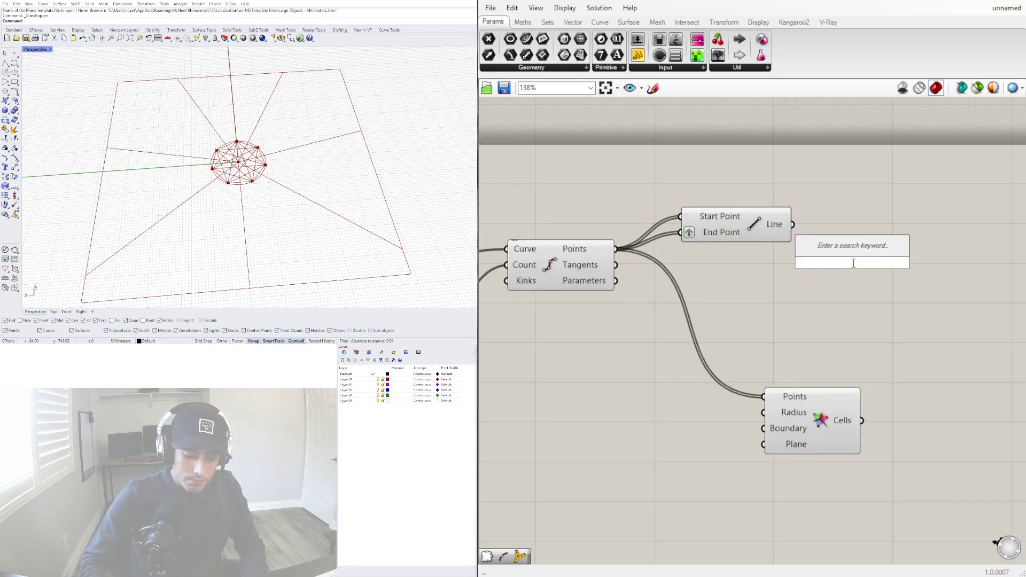
text(div)
key(Up)
key(Up)
key(Up)
key(Up)
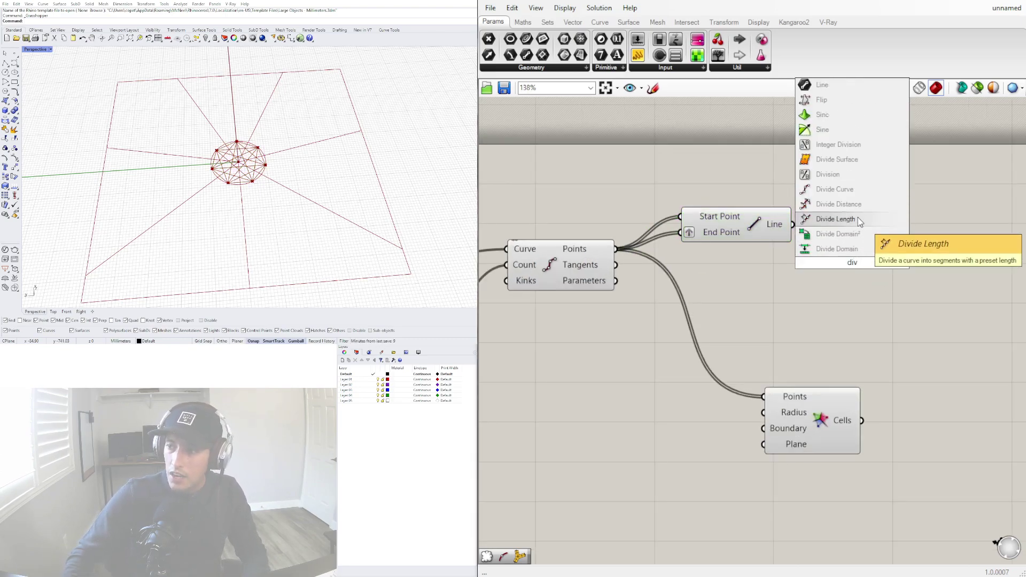
key(Return)
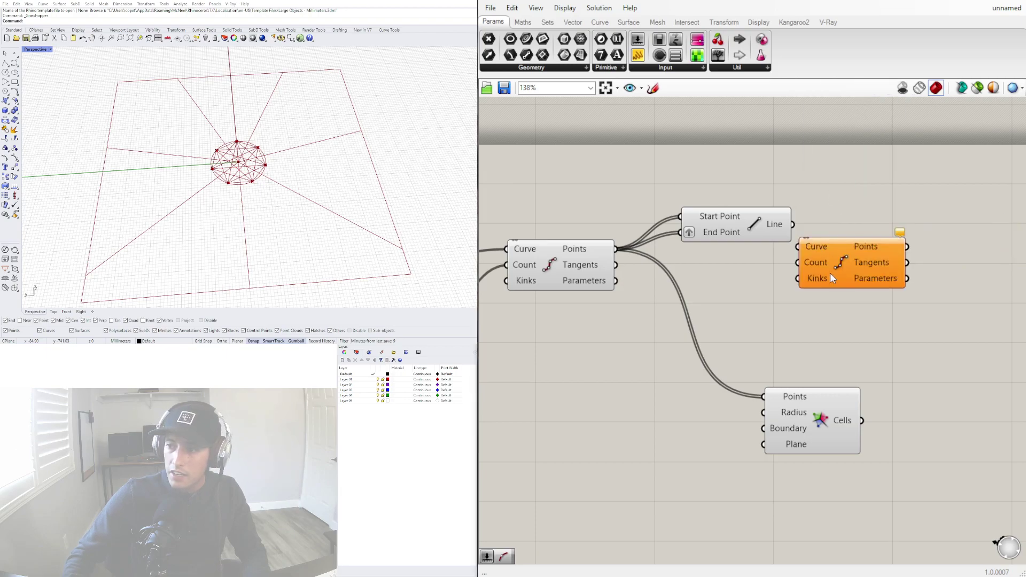
drag(832, 273, 858, 256)
Copy the whole-number slider of the Multiplication to a spot above the Line component and set the copy to 3.
right_drag(700, 276, 1022, 268)
scroll(936, 283, down, 3)
right_drag(944, 284, 774, 279)
scroll(660, 280, up, 1)
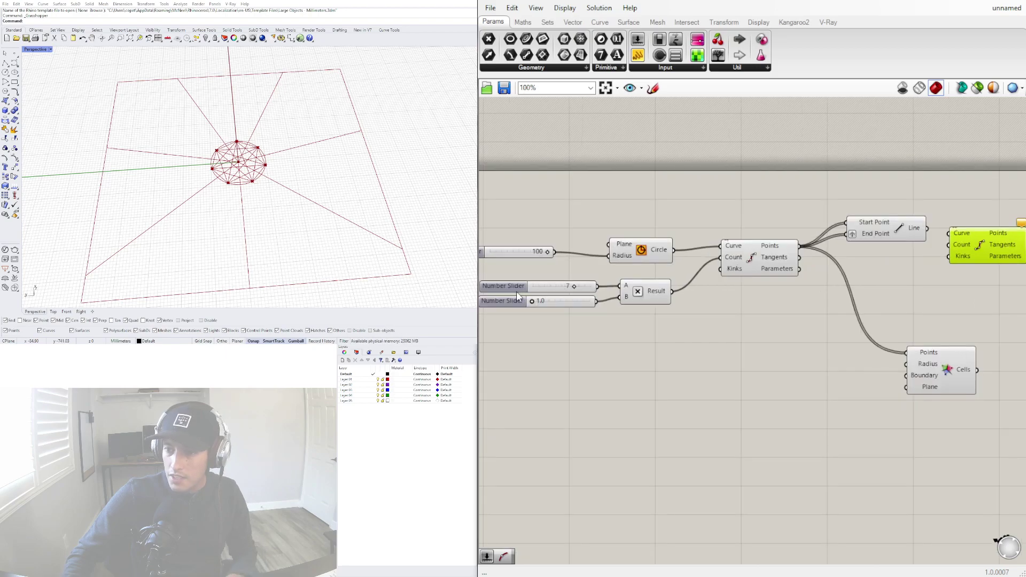
alt+drag(517, 293, 889, 208)
scroll(890, 205, up, 2)
drag(768, 203, 792, 177)
right_drag(877, 180, 799, 194)
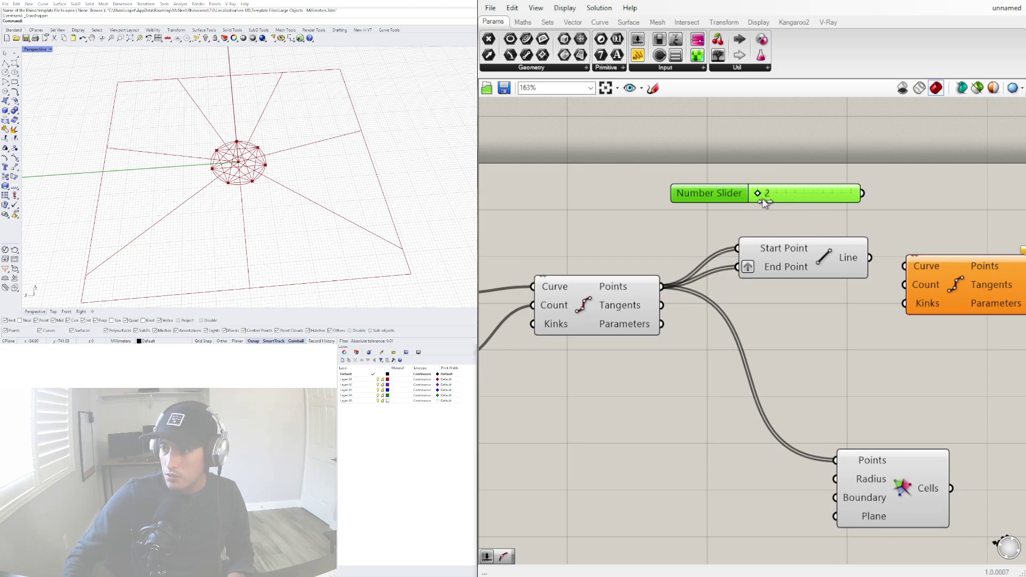
right_drag(844, 232, 676, 223)
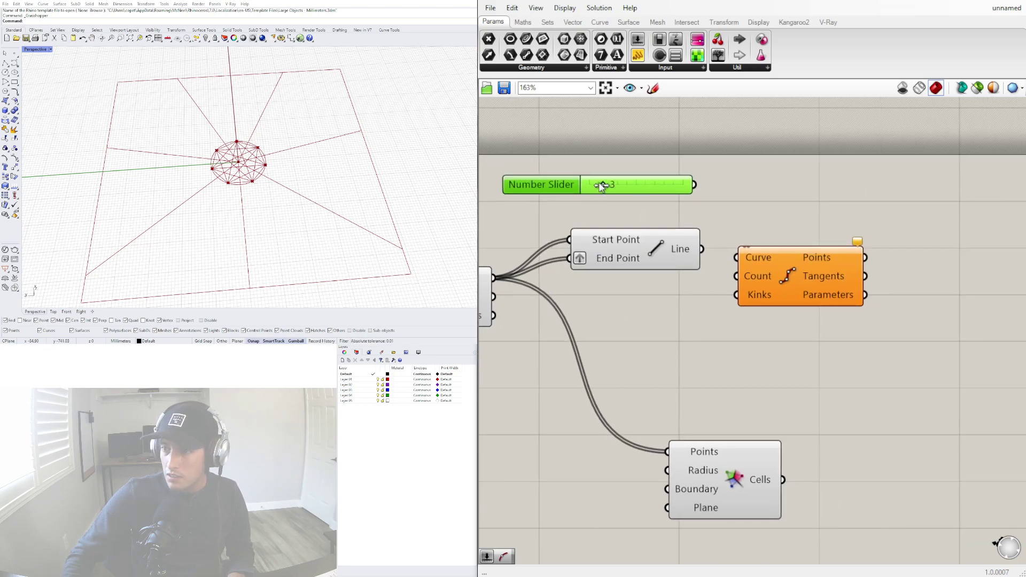
Replace the unconnected second Divide Curve with a Curve Middle component fed by the Line output.
click(760, 255)
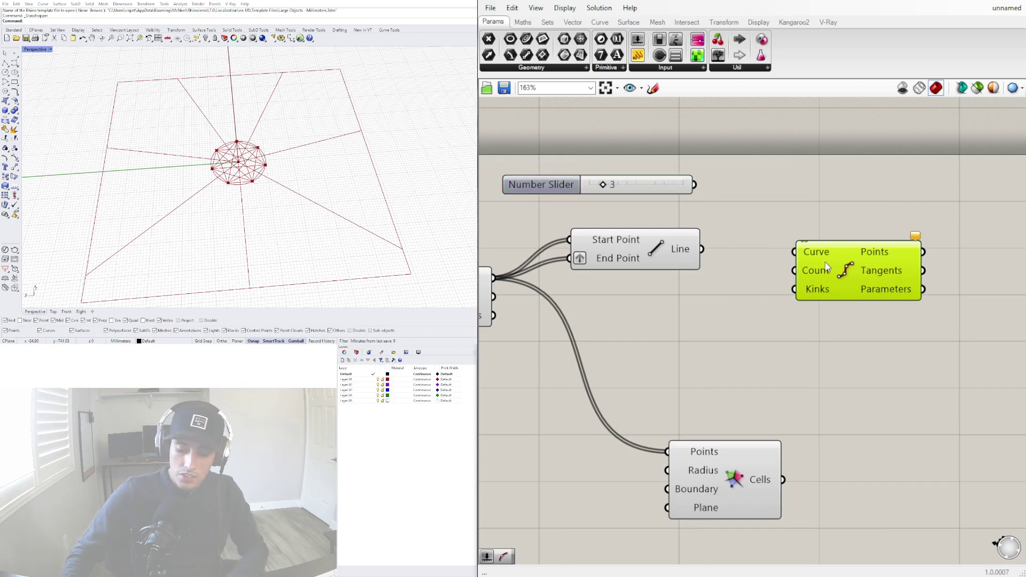
key(Delete)
double_click(794, 277)
text(mid)
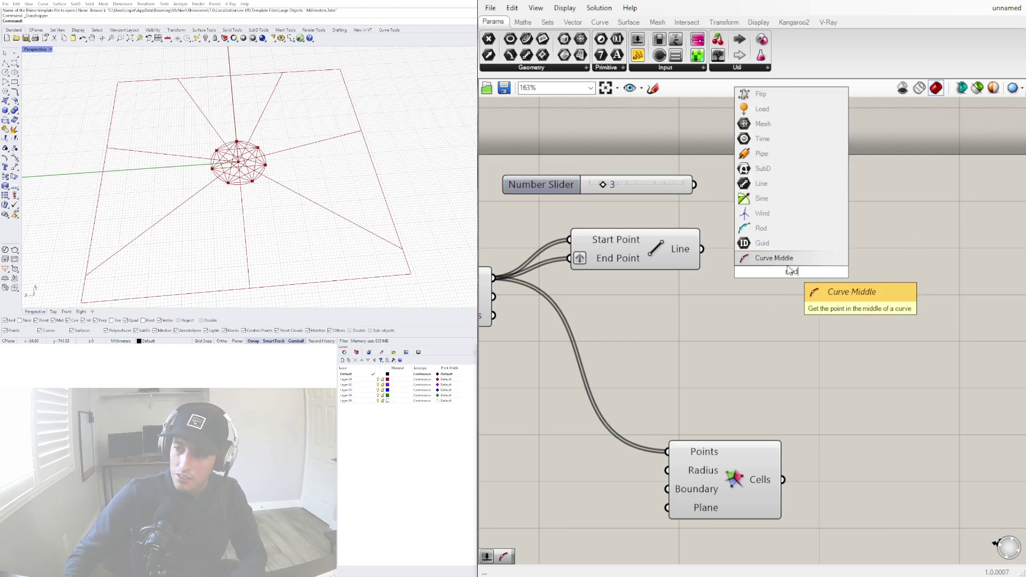
click(762, 257)
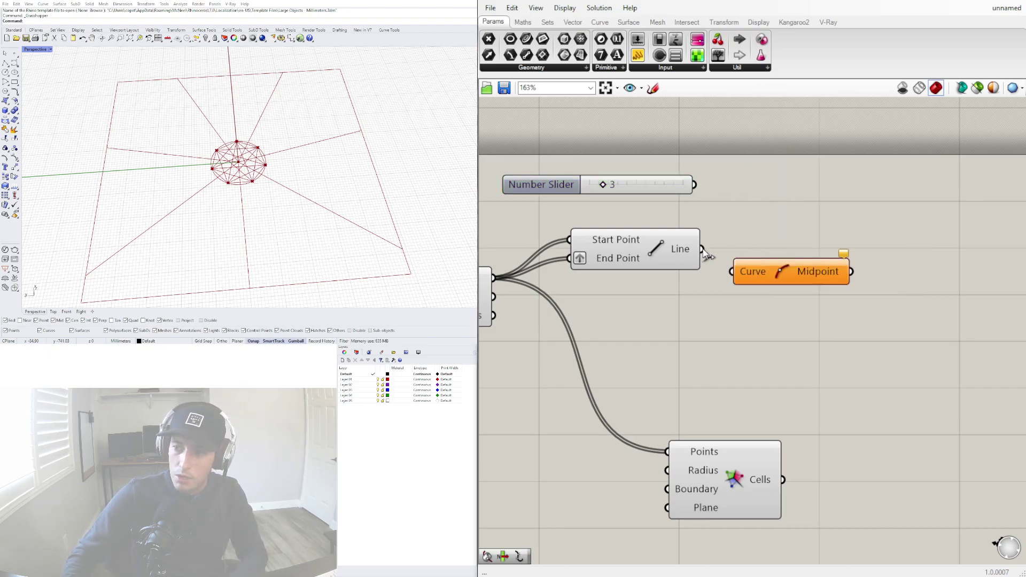
drag(703, 249, 775, 248)
Flatten the Points input of the Voronoi component and place it beyond Curve Middle, level with the Divide Curve Points output.
drag(718, 476, 946, 357)
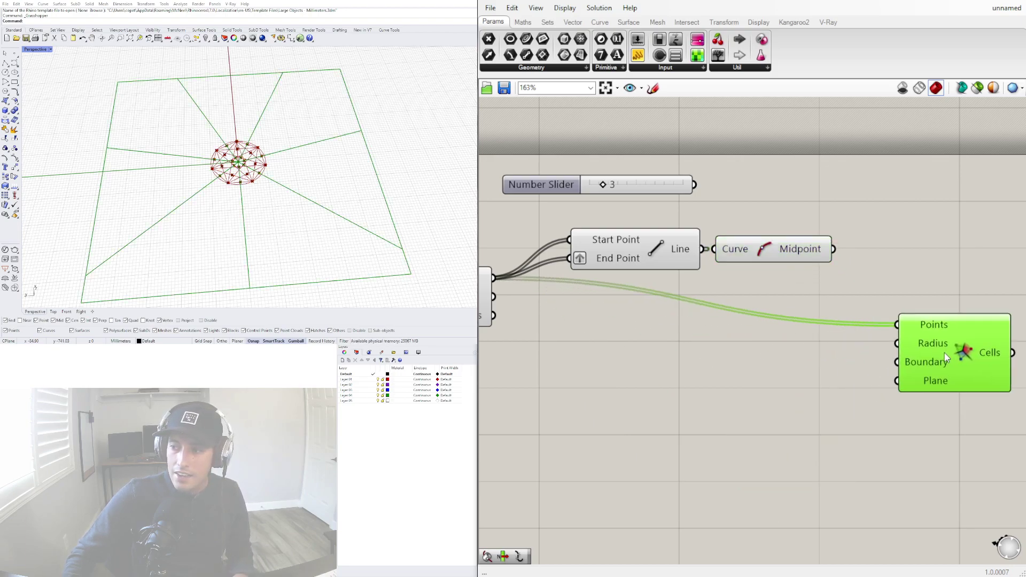
right_click(923, 327)
click(957, 412)
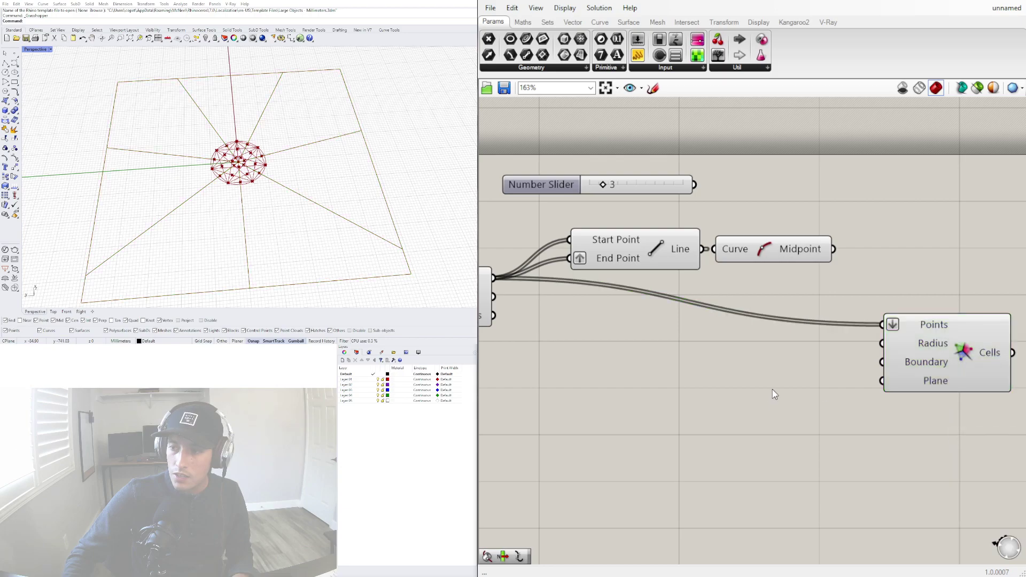
scroll(774, 393, down, 4)
drag(850, 373, 848, 345)
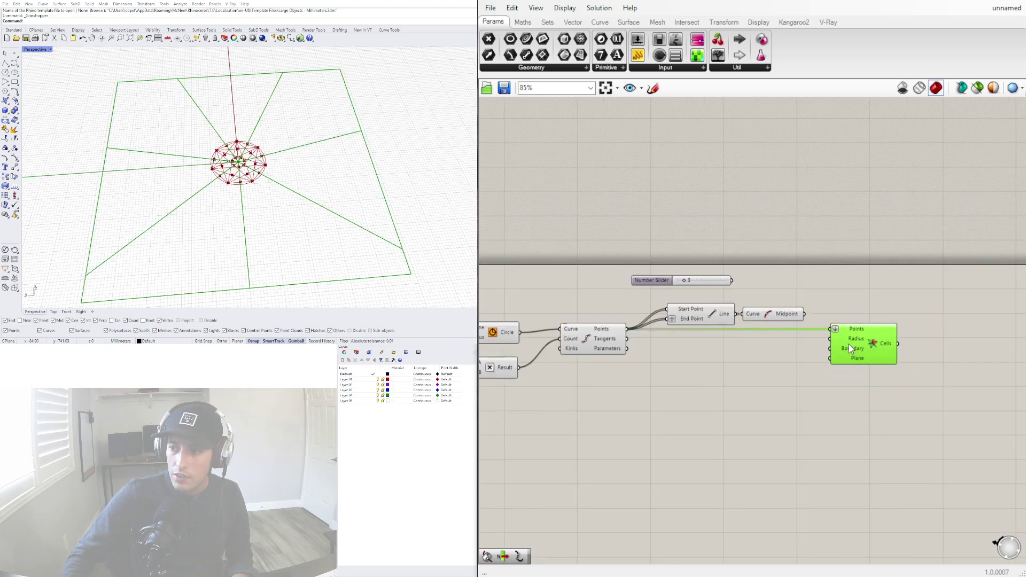
Move the Line and Curve Middle components closer to Divide Curve and align Curve Middle with the Line output.
scroll(726, 299, up, 3)
drag(817, 303, 689, 335)
drag(689, 334, 660, 335)
click(732, 424)
drag(758, 314, 763, 321)
click(785, 293)
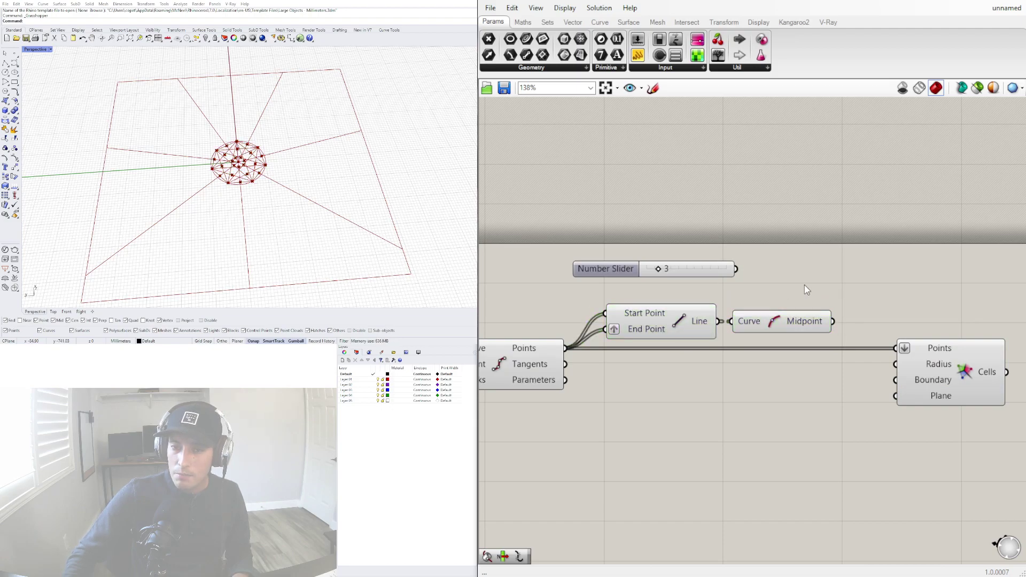
Add the Curve Middle midpoints to the Voronoi Points input and turn off the preview of Circle, Divide Curve, Line and Curve Middle.
drag(833, 321, 892, 351)
scroll(793, 330, down, 3)
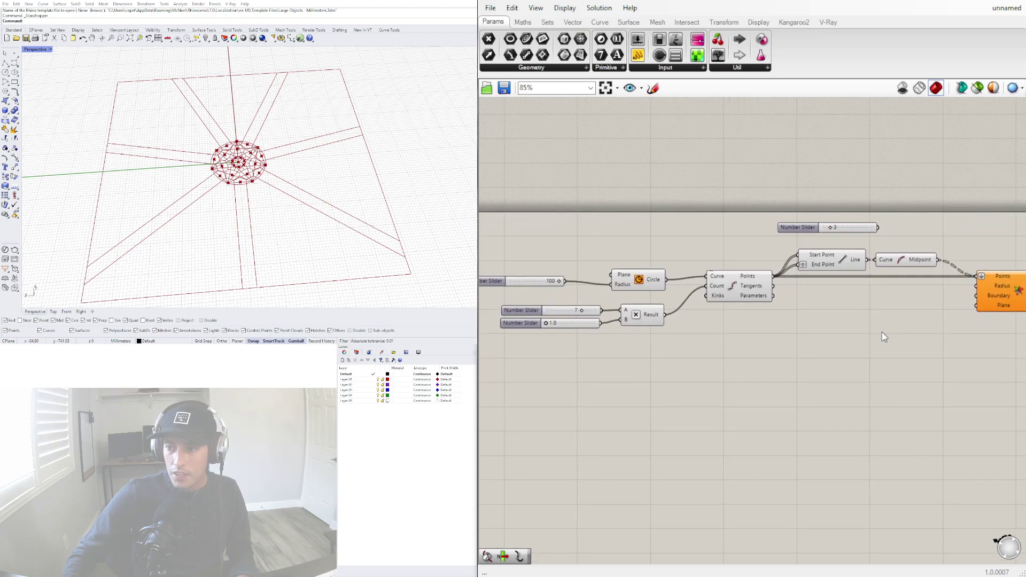
drag(933, 353, 649, 255)
middle_click(649, 255)
click(688, 224)
click(973, 401)
right_drag(973, 401, 775, 401)
scroll(796, 269, up, 4)
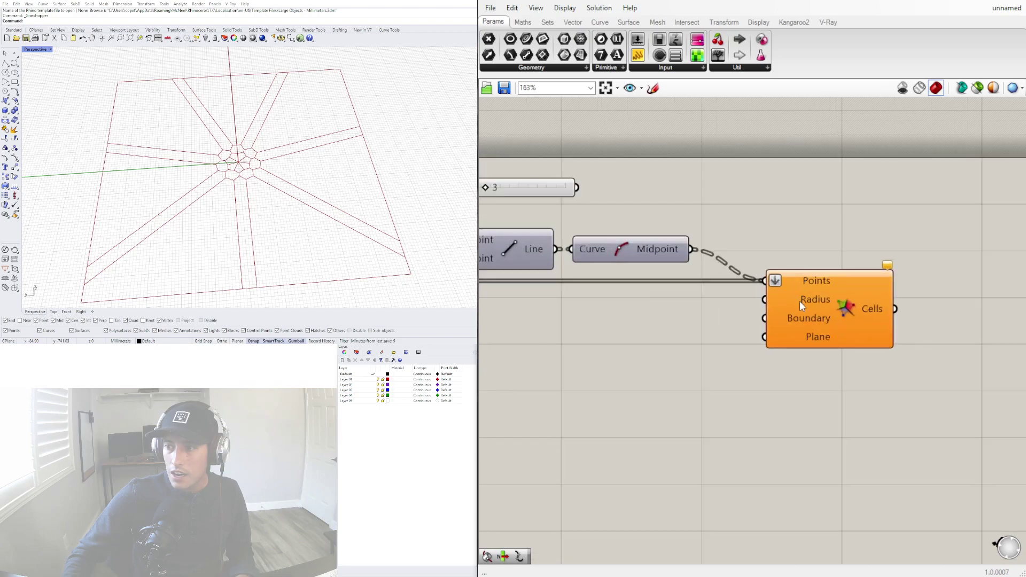
Move the Voronoi component farther away and add a Point parameter in the gap, fed by the Curve Middle Midpoint output.
drag(800, 301, 872, 302)
click(759, 326)
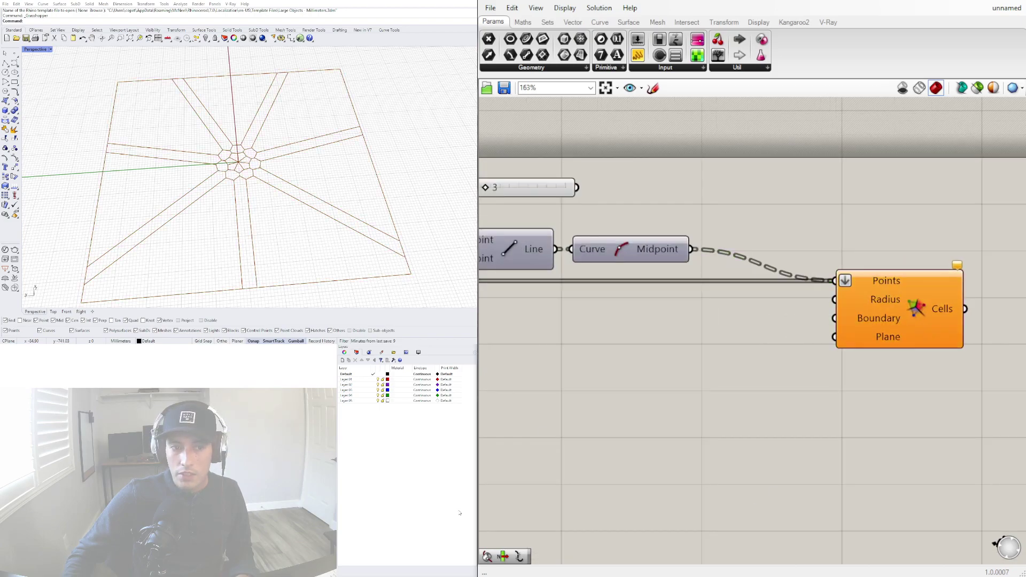
double_click(799, 249)
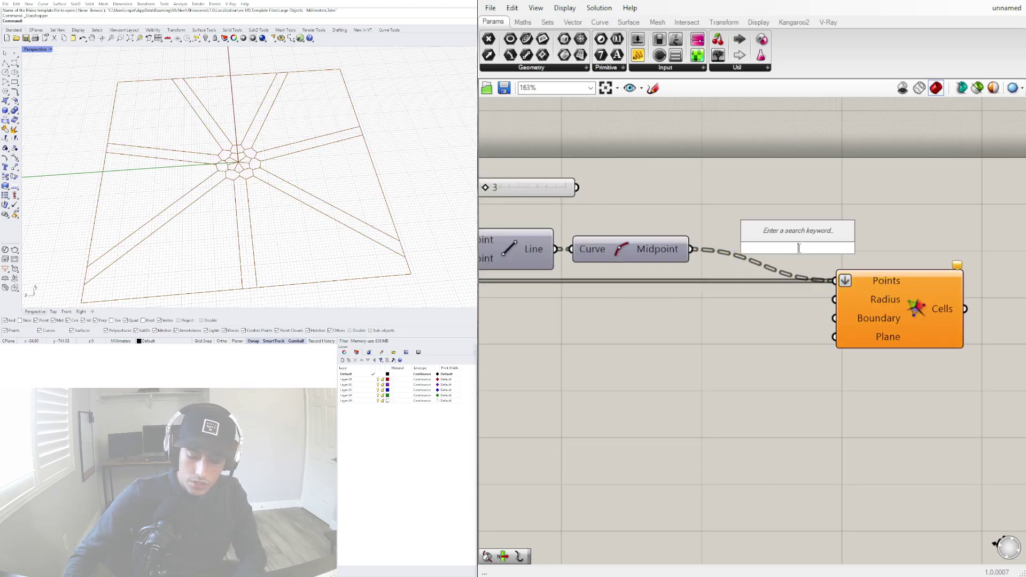
text(poi)
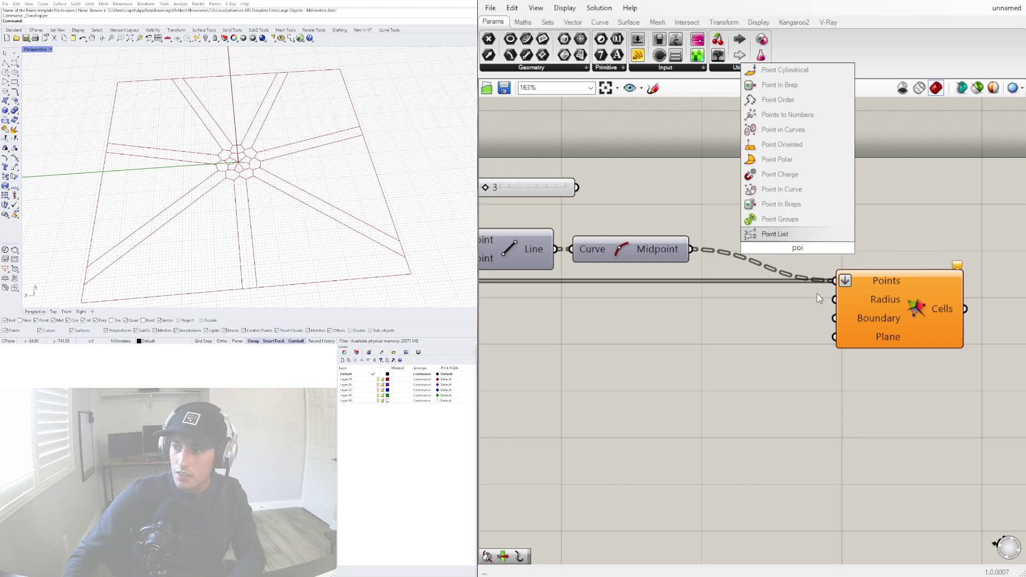
text(nt)
click(765, 232)
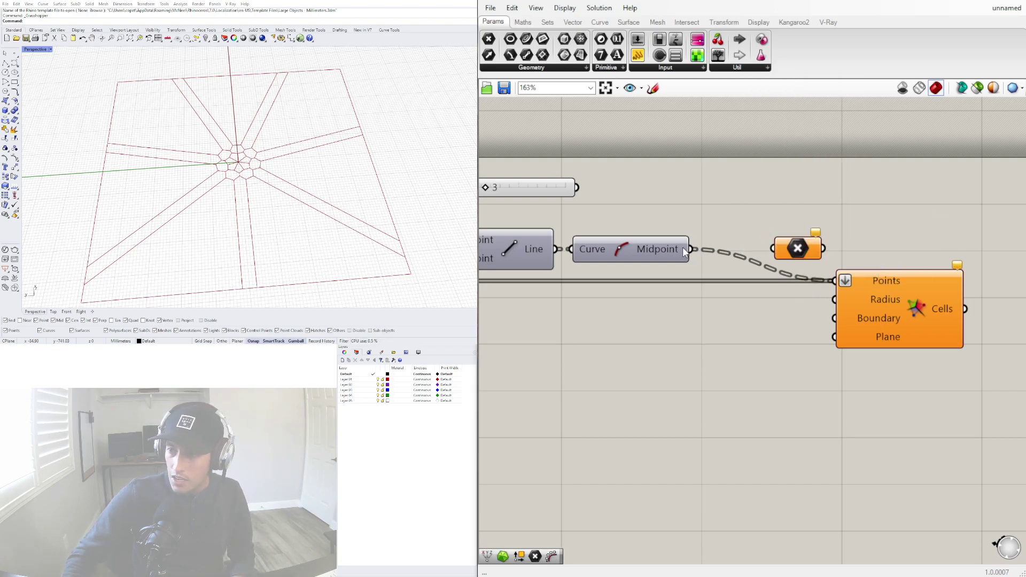
drag(709, 247, 774, 249)
scroll(850, 305, down, 2)
drag(877, 306, 976, 305)
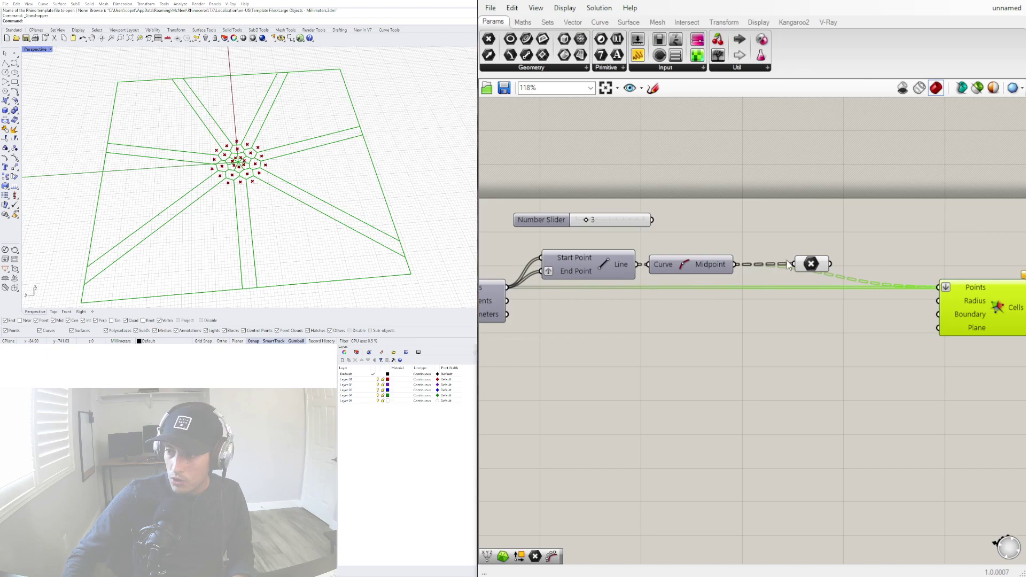
Lower the Point parameter to the Divide Curve Points wire, feed those points into it as well and flatten it.
click(819, 269)
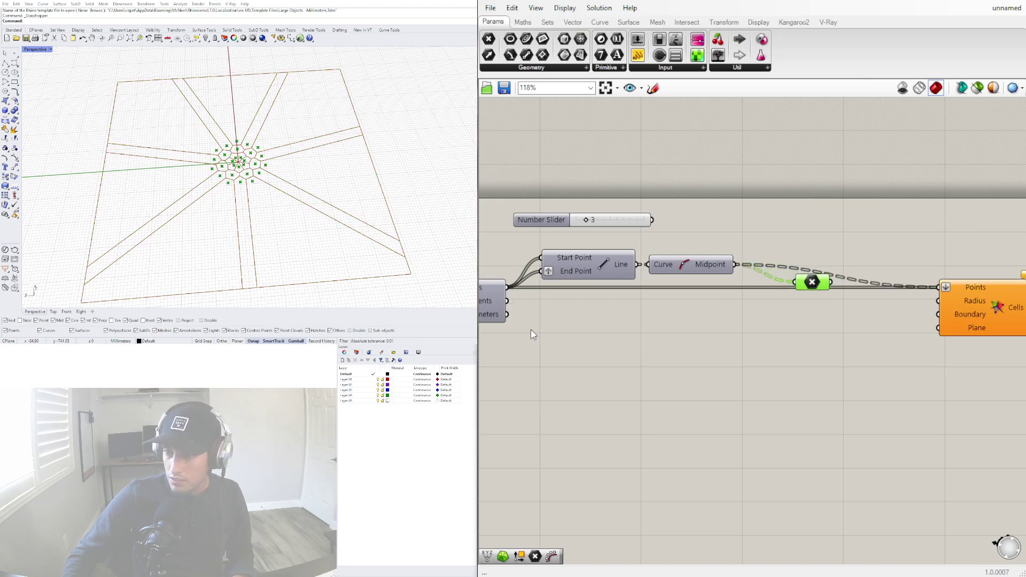
right_drag(537, 332, 705, 329)
click(666, 300)
right_drag(667, 297, 579, 286)
shift+drag(585, 276, 876, 279)
click(887, 279)
right_click(886, 283)
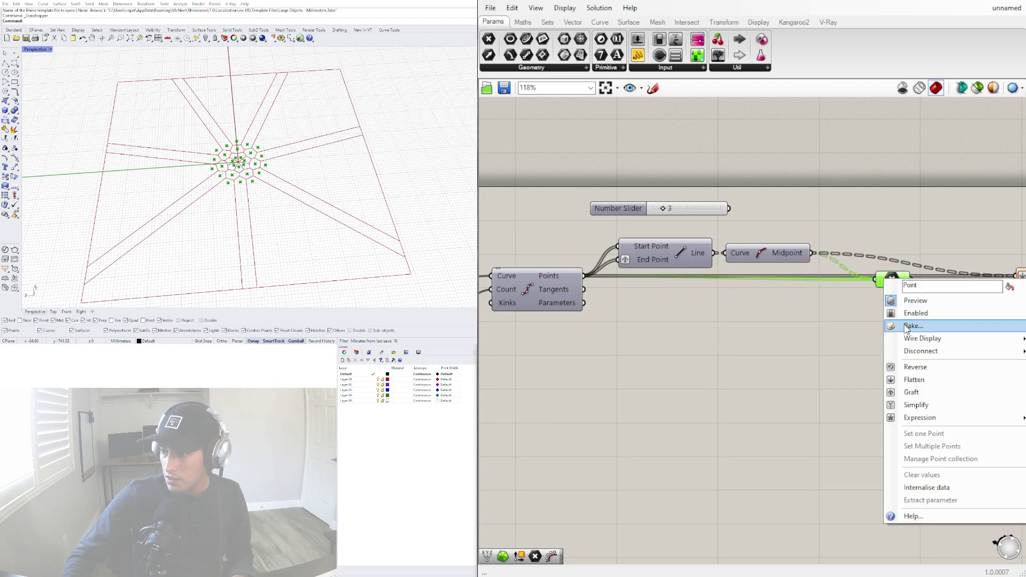
click(904, 382)
Feed the Voronoi Points input solely from the flattened Point parameter.
right_drag(903, 383, 812, 282)
click(957, 278)
click(826, 364)
right_drag(953, 348, 799, 299)
click(818, 240)
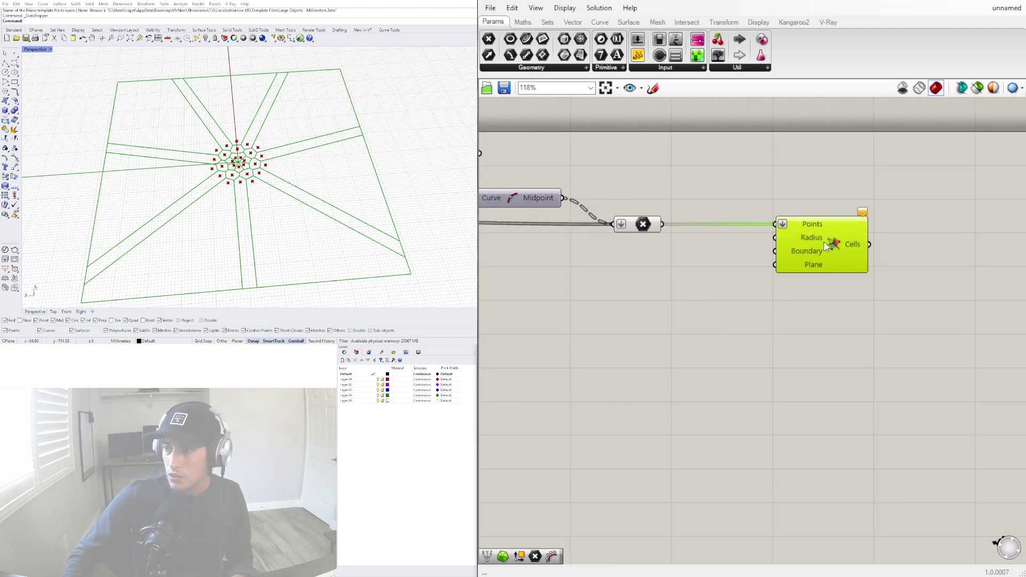
click(824, 242)
click(823, 229)
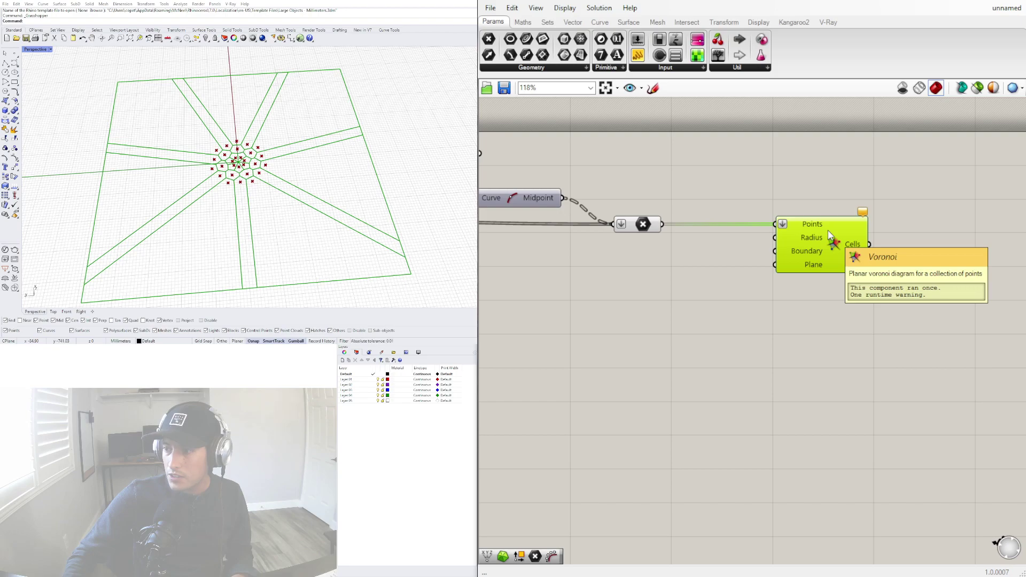
click(807, 306)
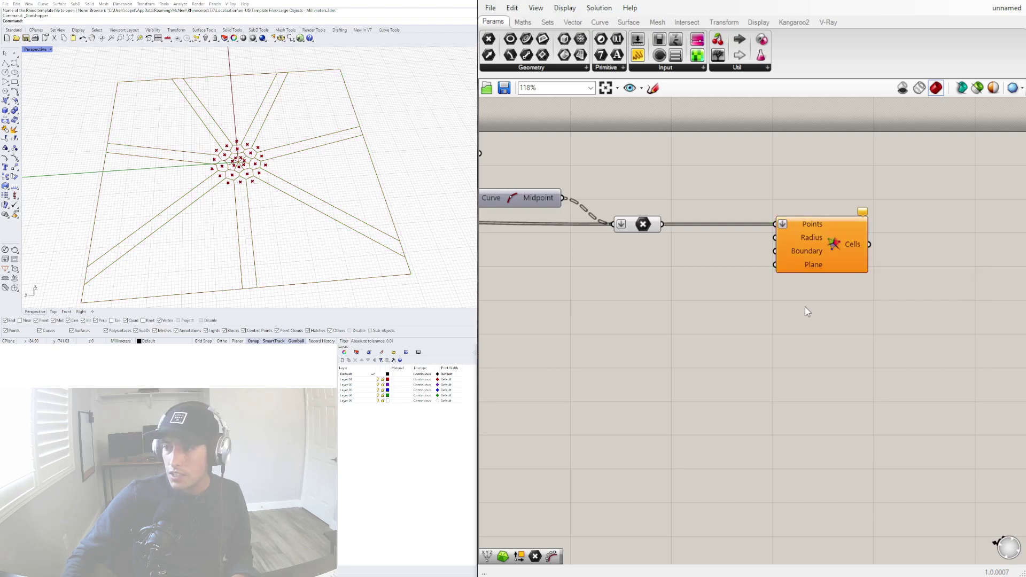
Add a Set Union component and place it just below the Point parameter.
right_drag(312, 156, 308, 158)
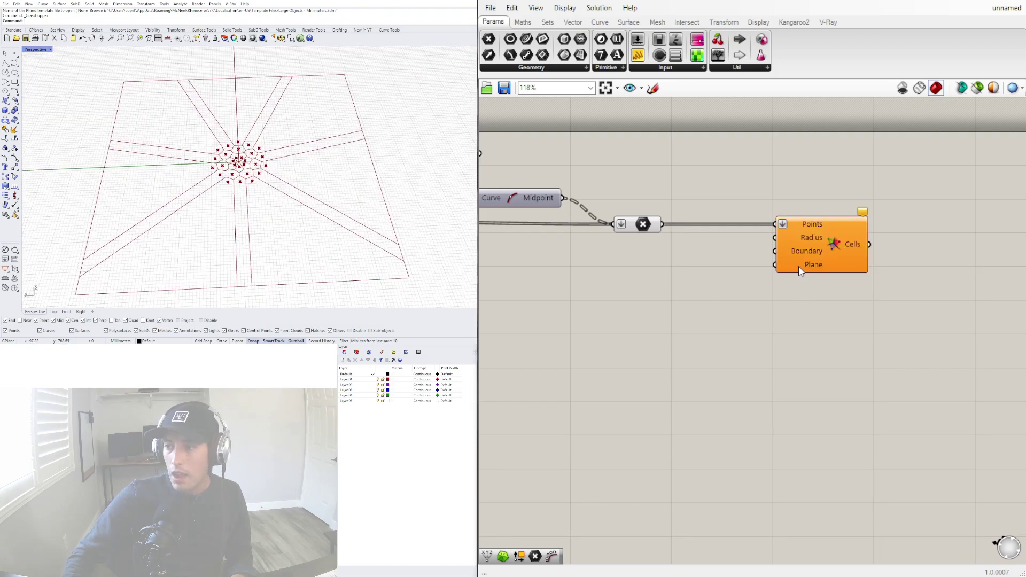
right_drag(767, 289, 845, 298)
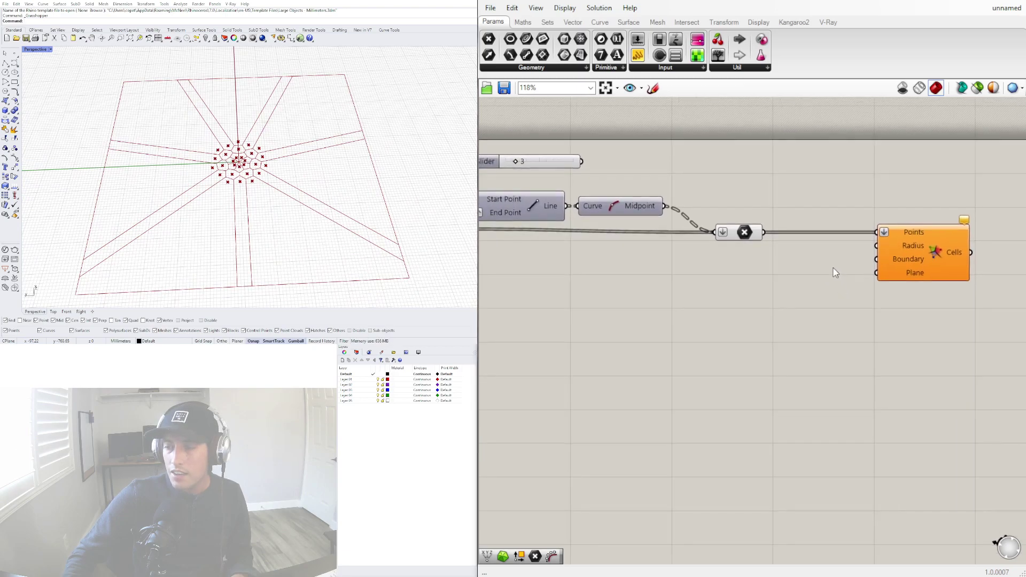
double_click(829, 206)
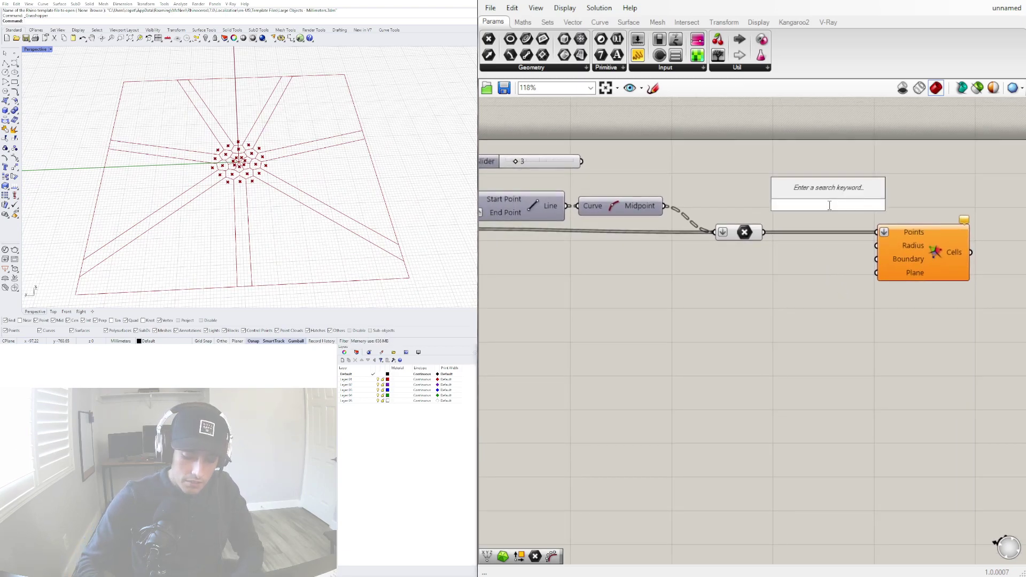
text(unio)
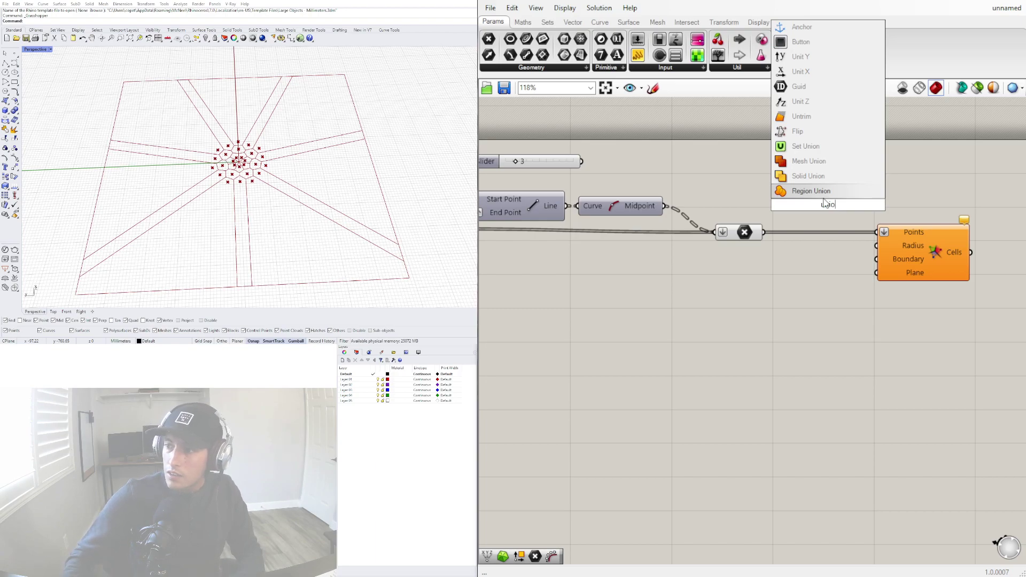
click(806, 148)
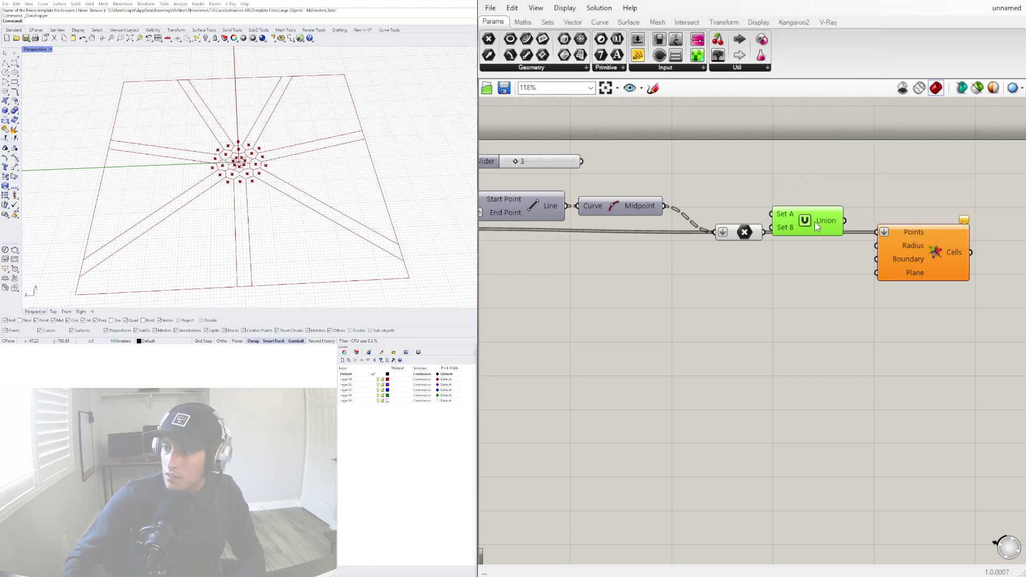
drag(810, 227, 748, 273)
Connect the Curve Middle Midpoint output to Set A and the Divide Curve Points output to Set B of Set Union.
right_drag(664, 324, 876, 267)
right_drag(855, 207, 766, 228)
scroll(904, 223, down, 1)
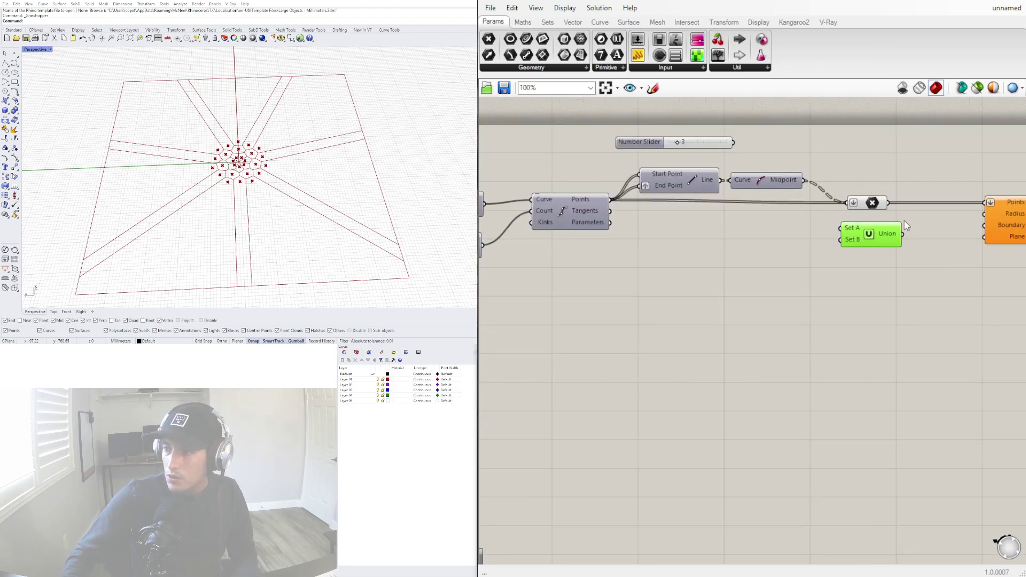
scroll(904, 227, up, 2)
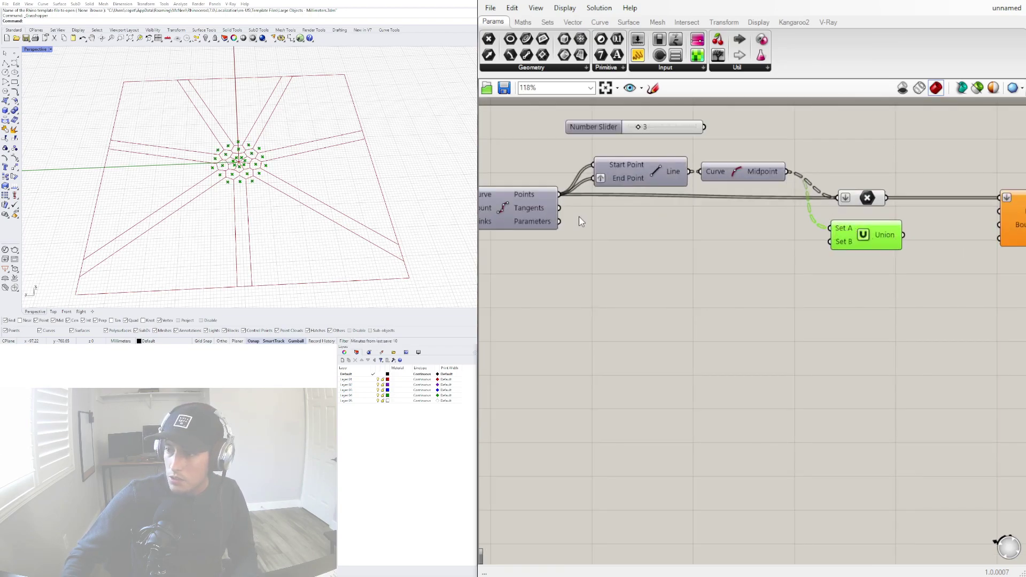
drag(559, 194, 830, 242)
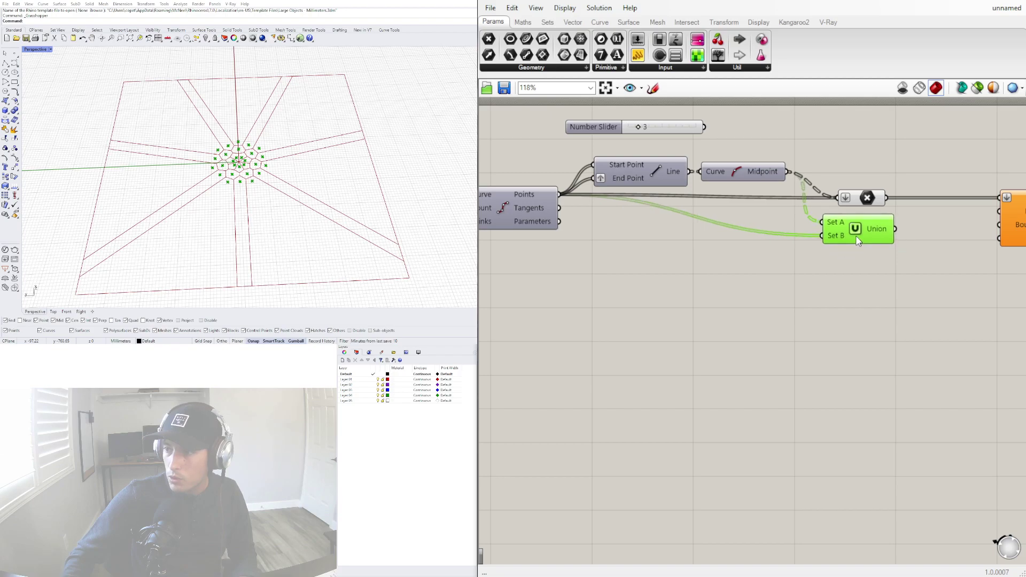
Feed the Union output into Voronoi Points in place of the Point parameter, and flatten the Union output instead of the Points input.
right_drag(903, 234, 831, 245)
drag(876, 224, 916, 244)
right_click(926, 234)
click(946, 321)
scroll(823, 237, up, 4)
right_click(791, 227)
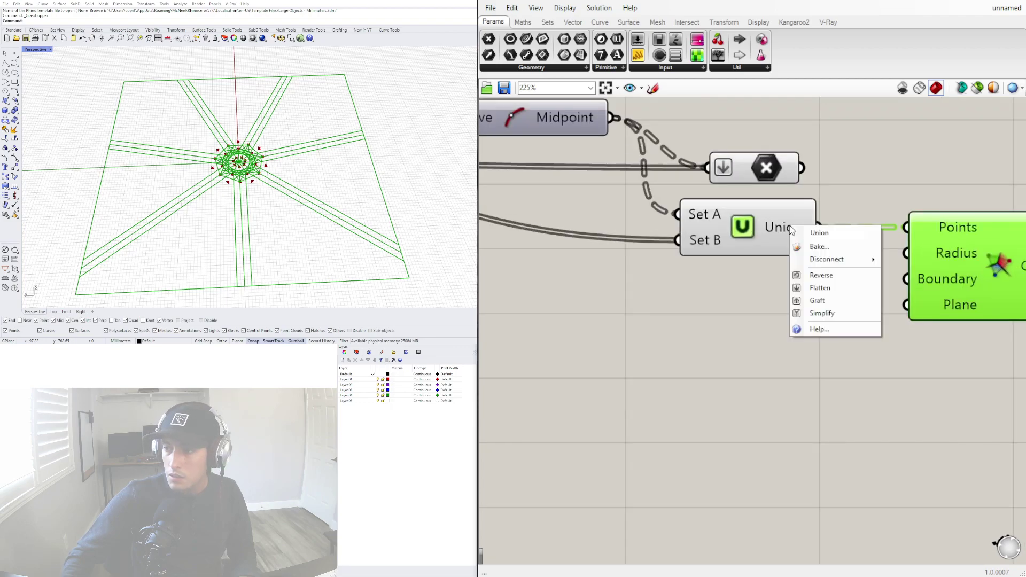
click(820, 288)
scroll(861, 198, down, 1)
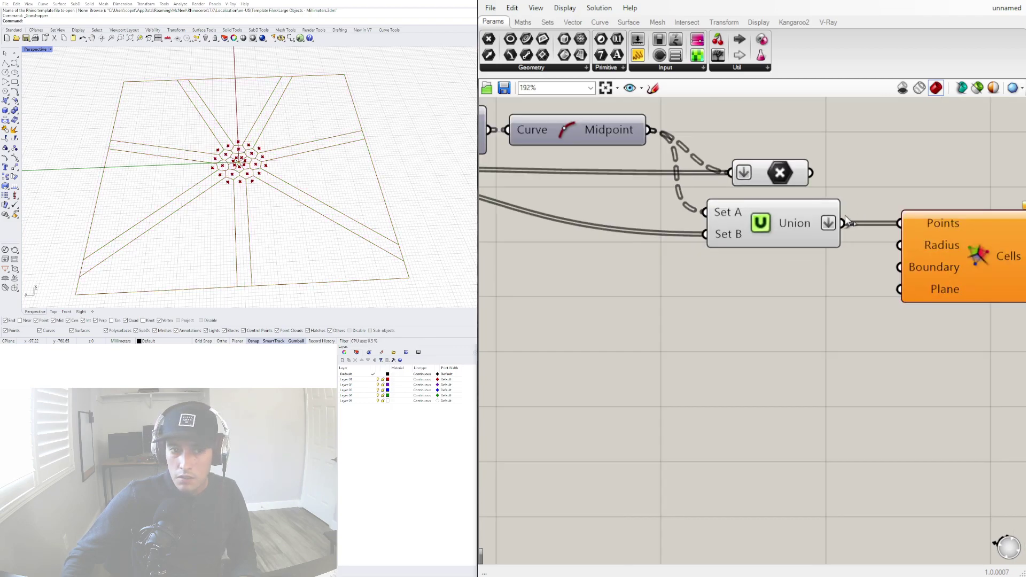
Delete the Point parameter and move Set Union and Voronoi together up towards the Curve Middle component.
scroll(957, 225, down, 3)
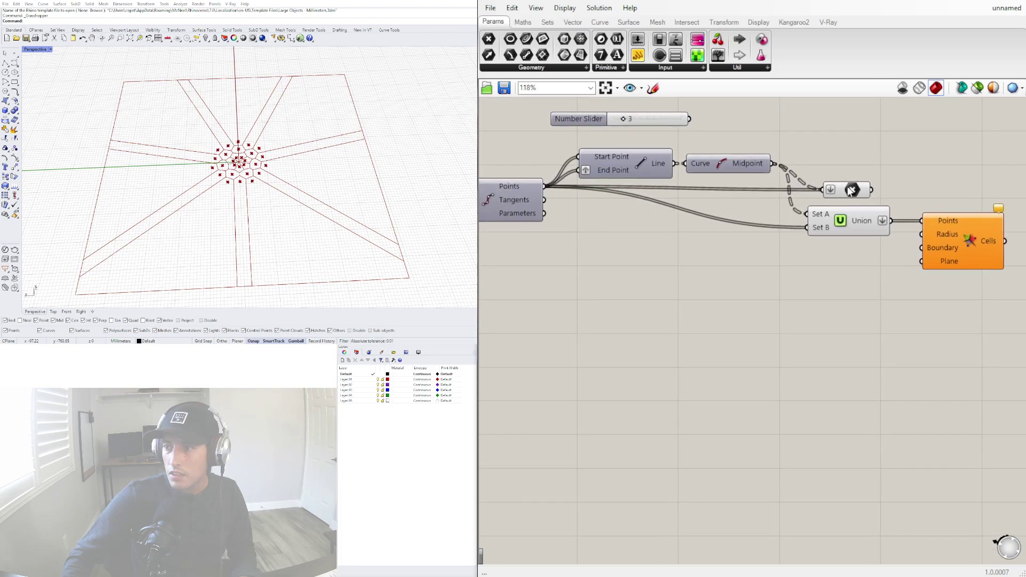
click(852, 191)
key(Delete)
right_drag(942, 197, 862, 190)
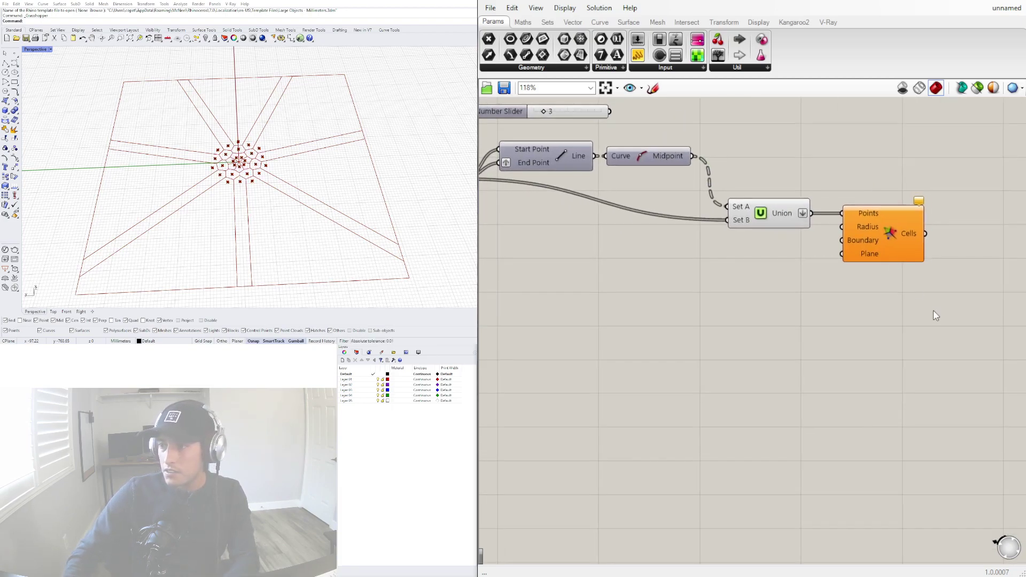
drag(933, 295, 778, 214)
drag(778, 214, 770, 180)
click(811, 316)
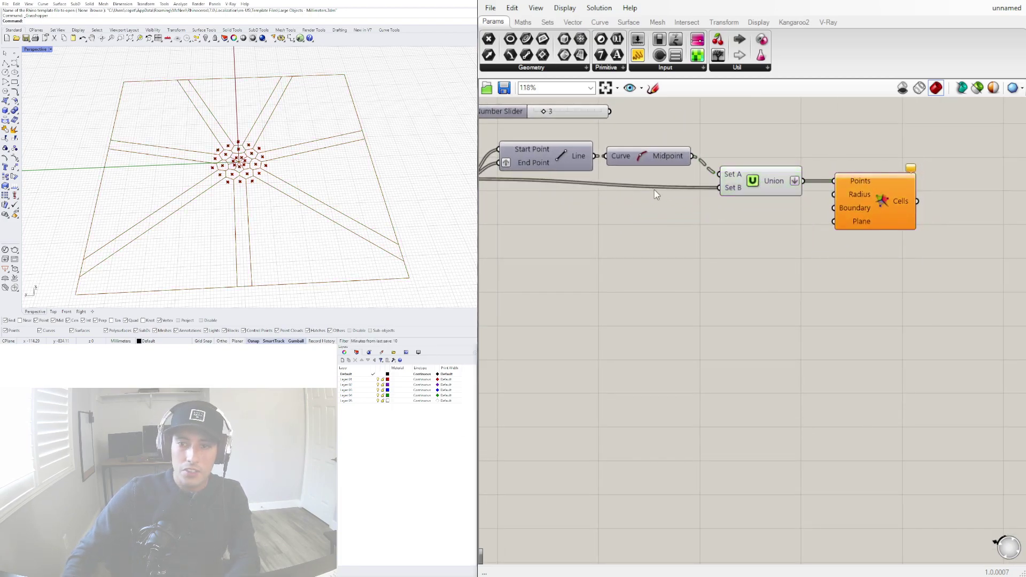
Turn off the preview of the Set Union component.
scroll(641, 206, down, 3)
right_drag(631, 218, 819, 238)
scroll(830, 219, up, 3)
scroll(831, 219, down, 2)
click(899, 220)
right_click(899, 221)
click(915, 242)
Set the whole-number slider feeding input A of the Multiplication to 9.
scroll(298, 160, up, 10)
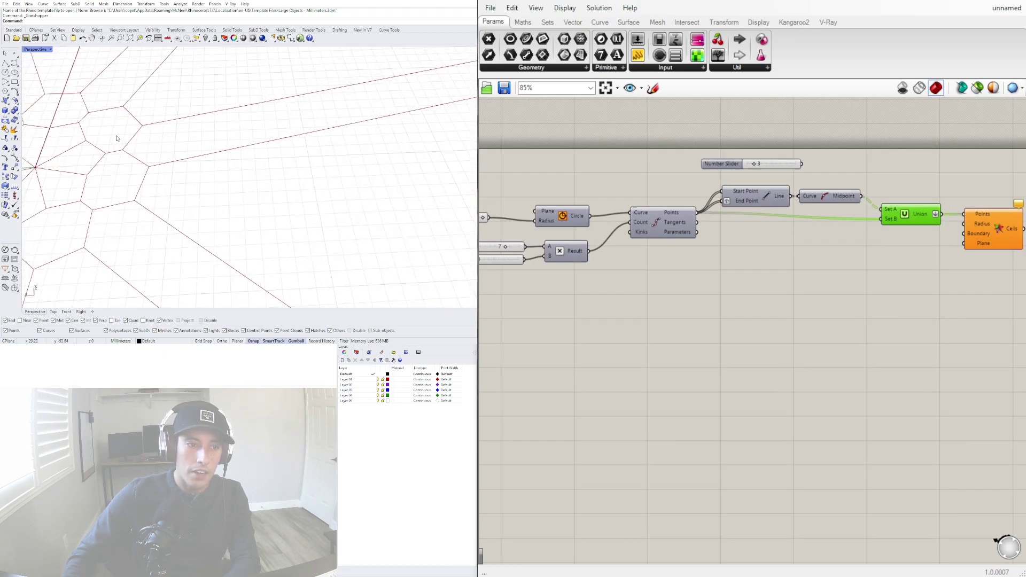
scroll(116, 138, down, 3)
scroll(629, 316, up, 5)
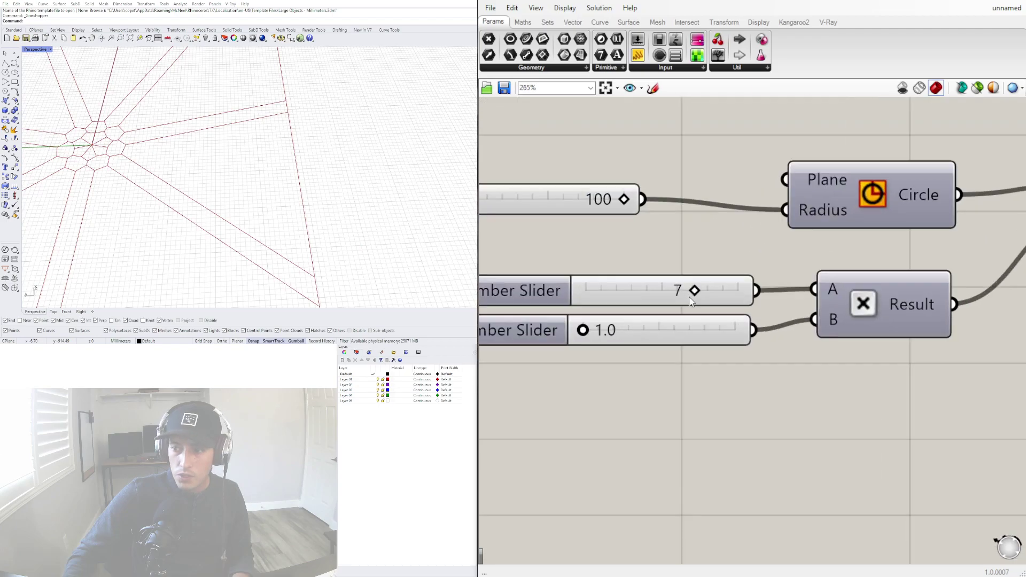
scroll(690, 301, up, 2)
drag(695, 289, 770, 292)
scroll(326, 187, down, 5)
shift+right_drag(257, 190, 345, 184)
Set the decimal slider feeding input B of the Multiplication to 1.1.
scroll(305, 169, up, 7)
right_drag(723, 315, 891, 335)
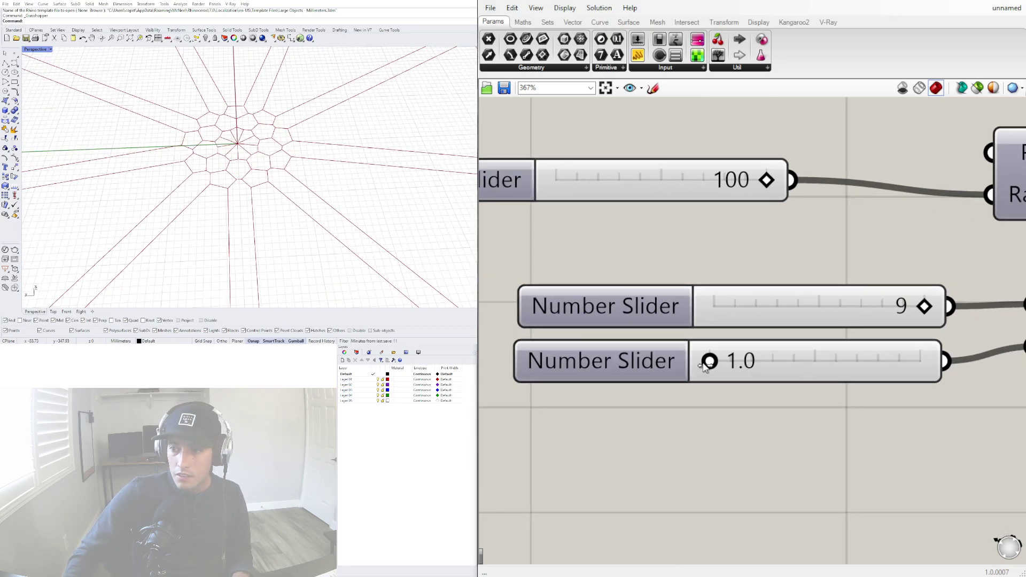
mouse_move(706, 366)
mouse_down()
mouse_move(751, 365)
mouse_move(713, 365)
mouse_up()
scroll(839, 261, down, 7)
right_drag(1009, 258, 717, 290)
click(861, 251)
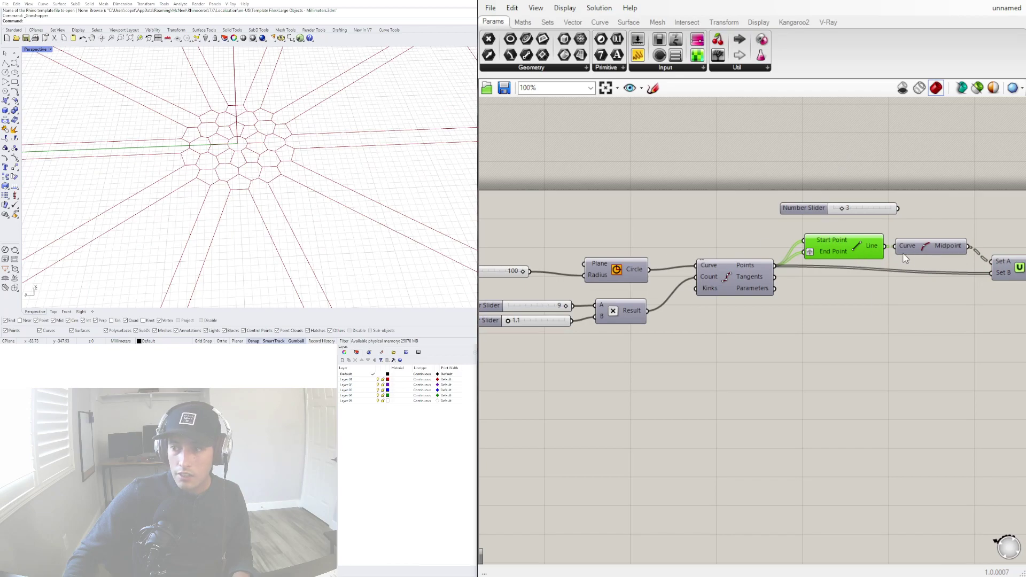
right_drag(908, 253, 848, 244)
click(870, 236)
mouse_move(307, 161)
right_down()
mouse_move(325, 158)
mouse_move(330, 172)
mouse_move(315, 170)
right_up()
right_drag(796, 272, 486, 241)
click(762, 233)
double_click(918, 249)
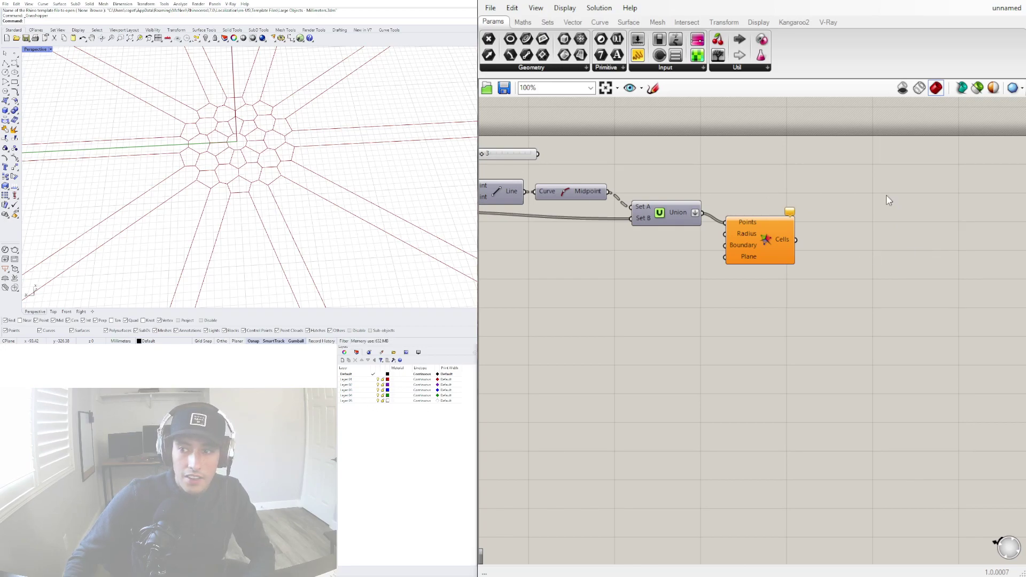
click(786, 229)
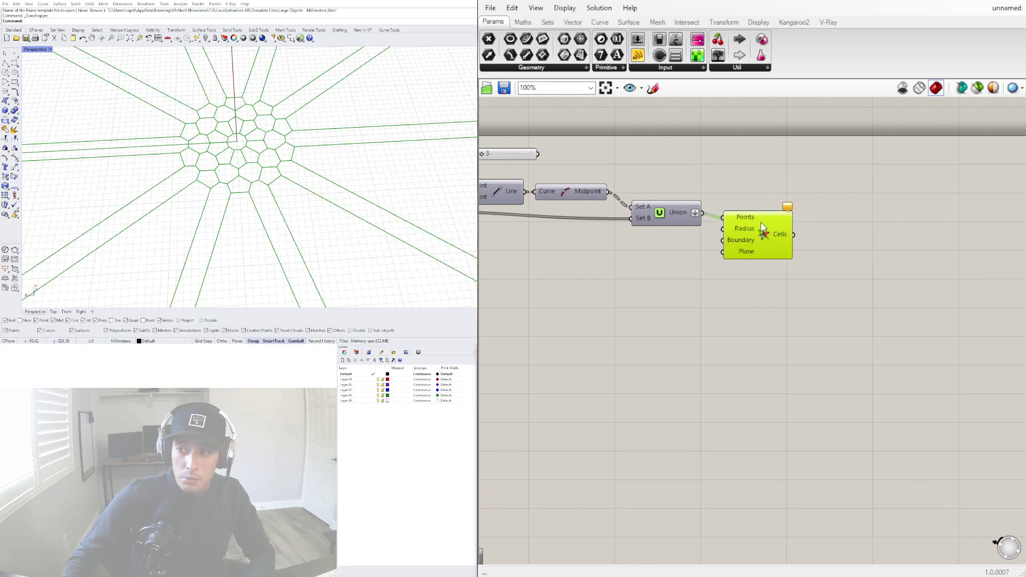
Set the whole-number slider feeding input A of the Multiplication to 6.
scroll(550, 278, down, 3)
right_drag(551, 278, 884, 246)
scroll(663, 217, up, 5)
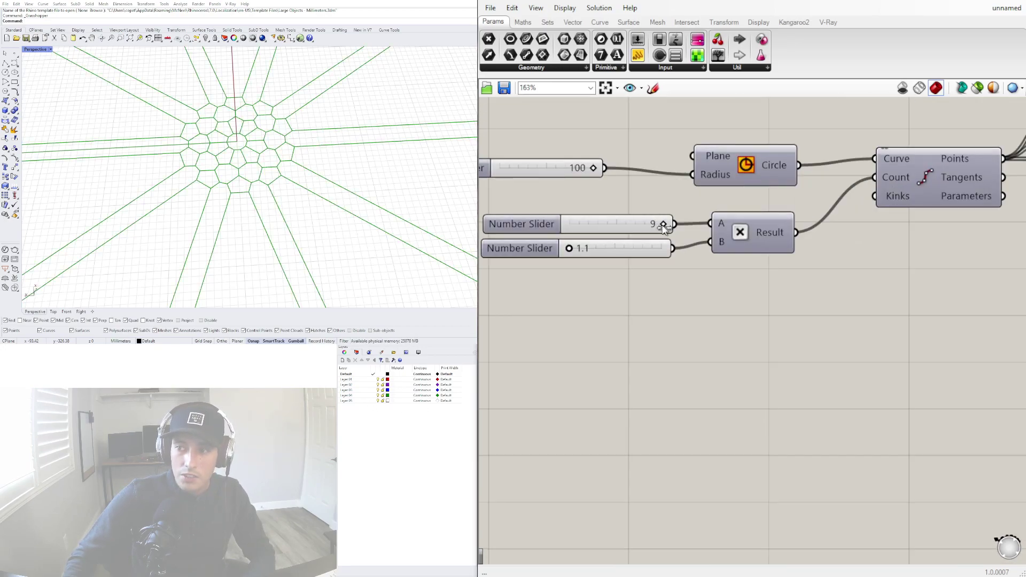
drag(662, 224, 621, 229)
double_click(614, 226)
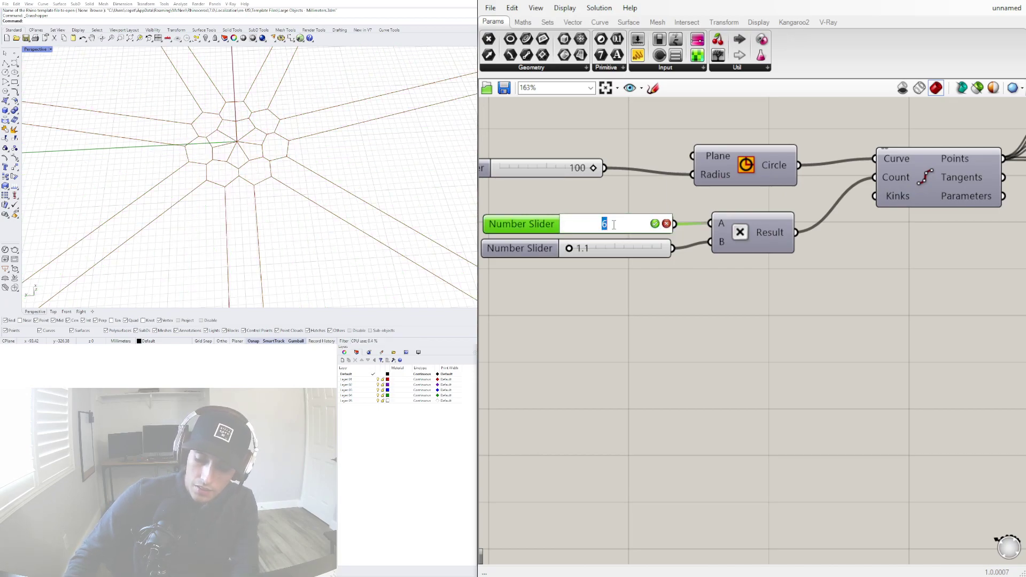
key(Return)
click(688, 341)
Align the Voronoi Points input level with the Set Union output.
scroll(641, 321, down, 5)
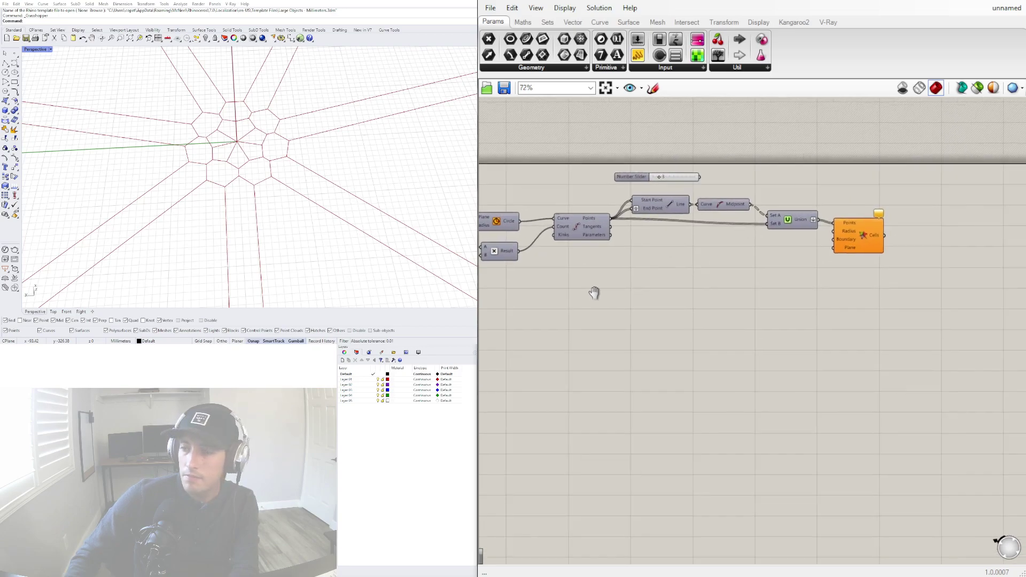
scroll(838, 239, up, 3)
drag(838, 240, 844, 230)
Add an Explode component beside the Voronoi and connect the Voronoi Cells output to its Curve input.
right_drag(885, 278, 569, 268)
right_drag(611, 219, 800, 214)
double_click(827, 232)
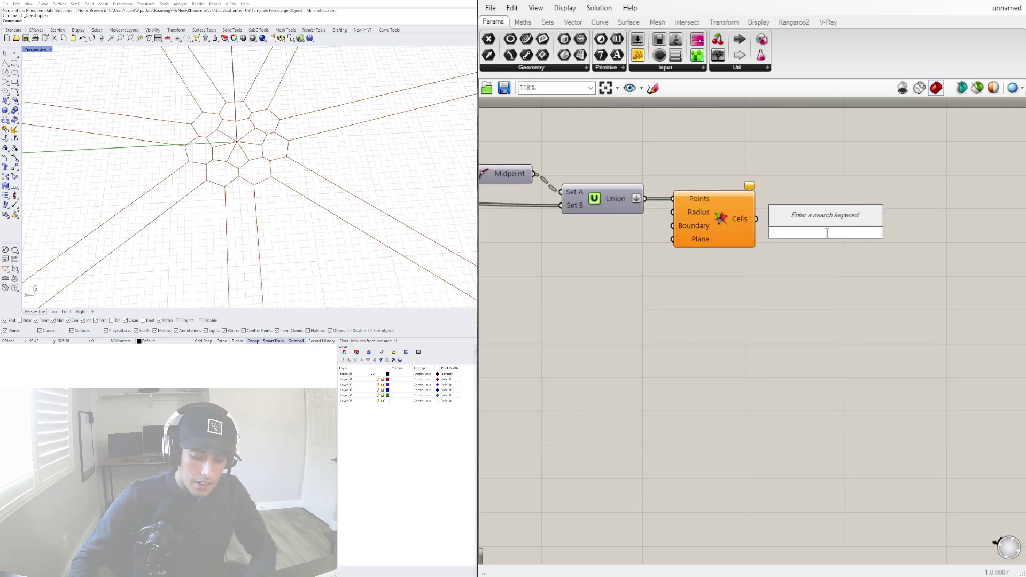
text(expl)
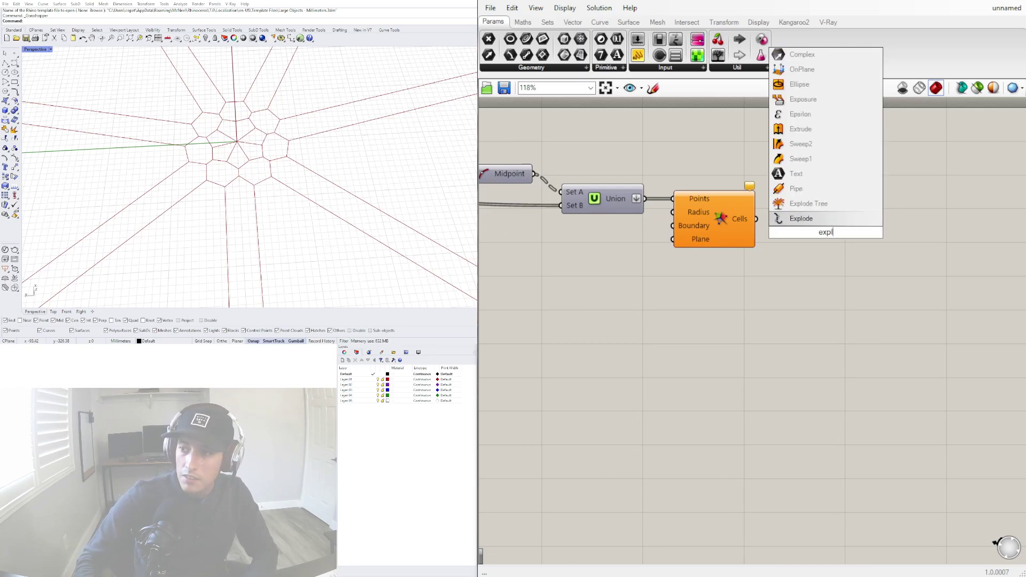
click(797, 218)
drag(778, 218, 778, 220)
click(824, 236)
right_drag(900, 290, 741, 257)
click(741, 257)
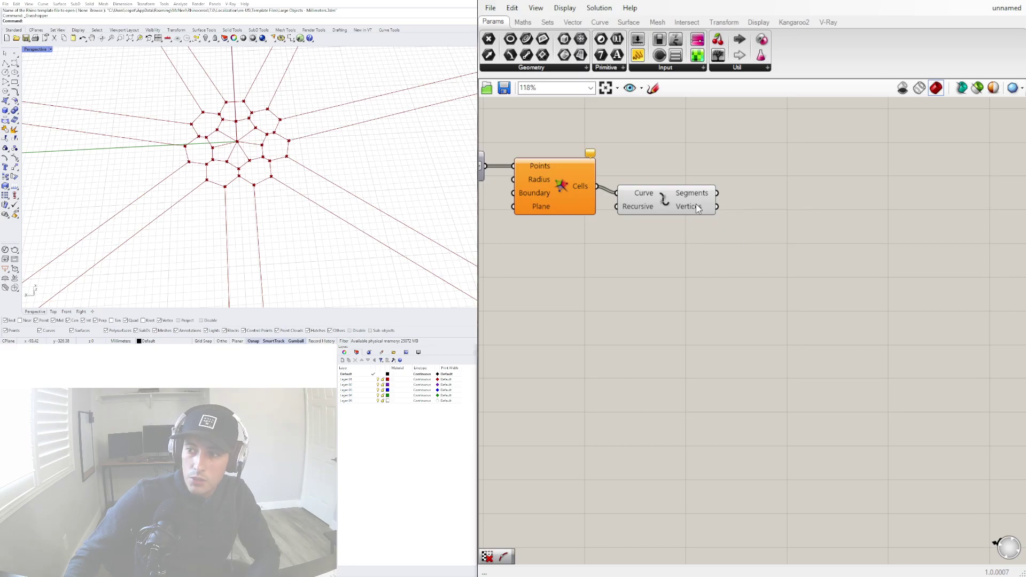
mouse_move(698, 209)
drag(698, 209, 699, 204)
Add a Cull Duplicates component and connect the Explode Vertices output to its Points input.
double_click(758, 241)
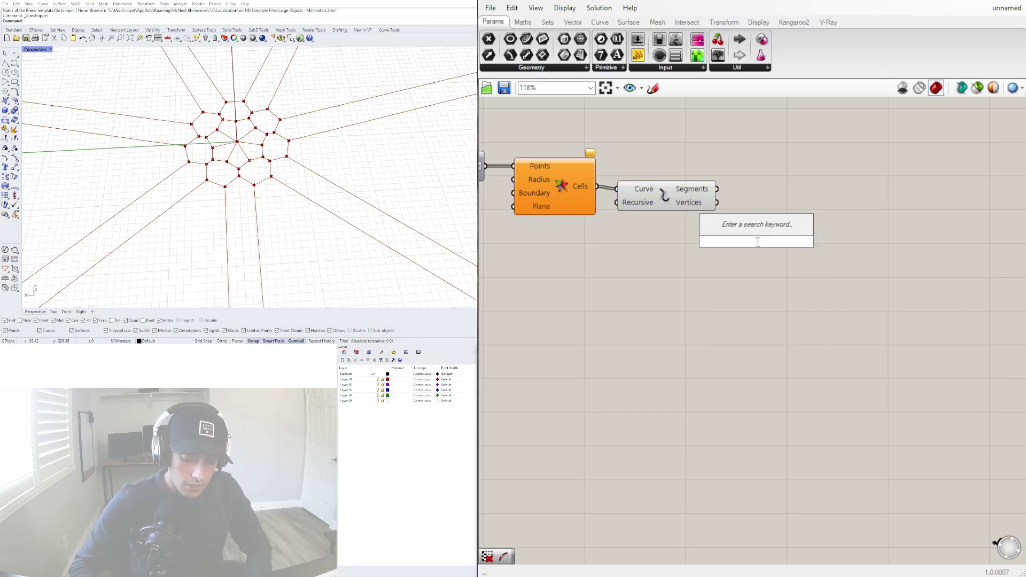
text(cull)
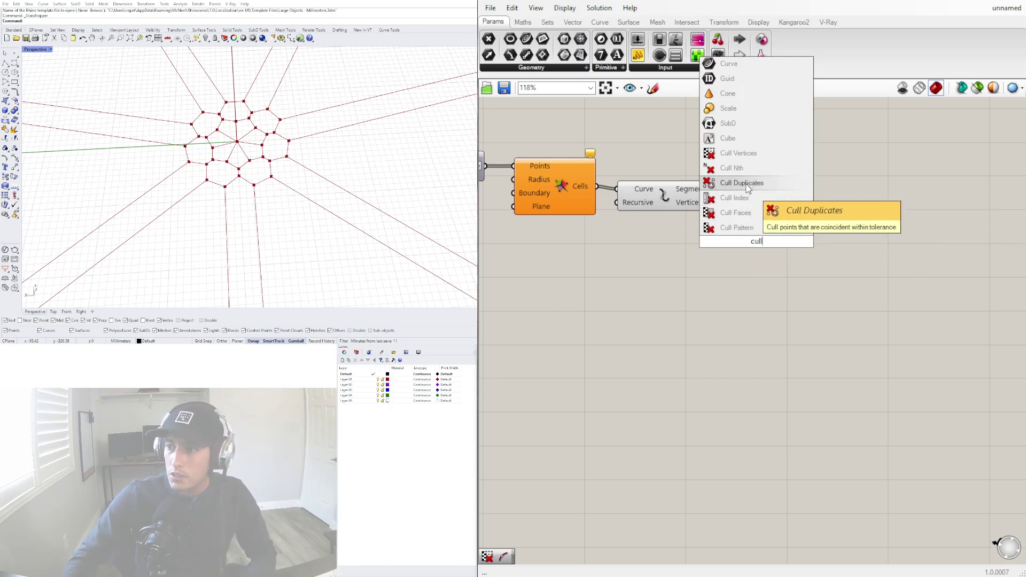
click(749, 184)
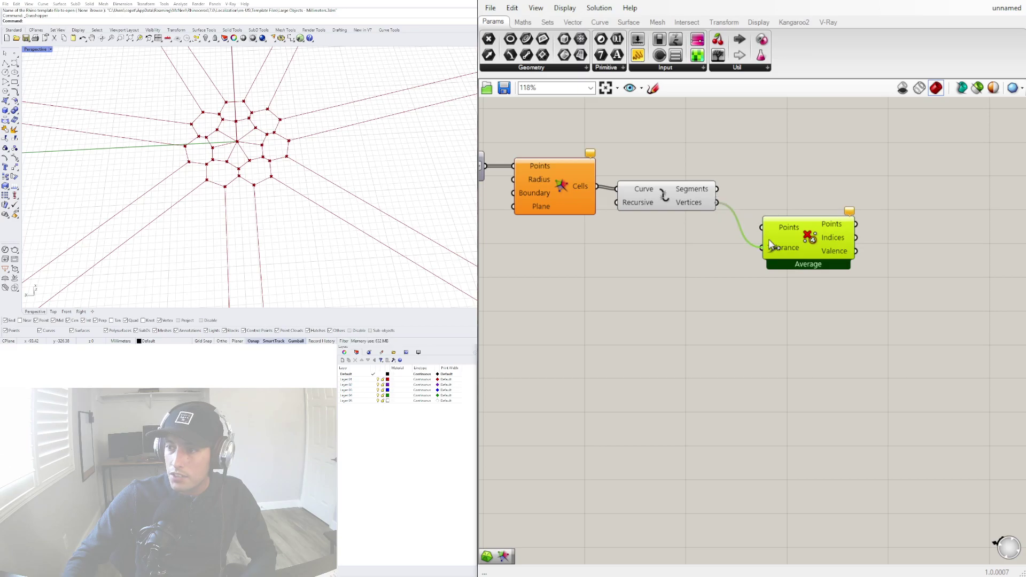
drag(781, 239, 763, 213)
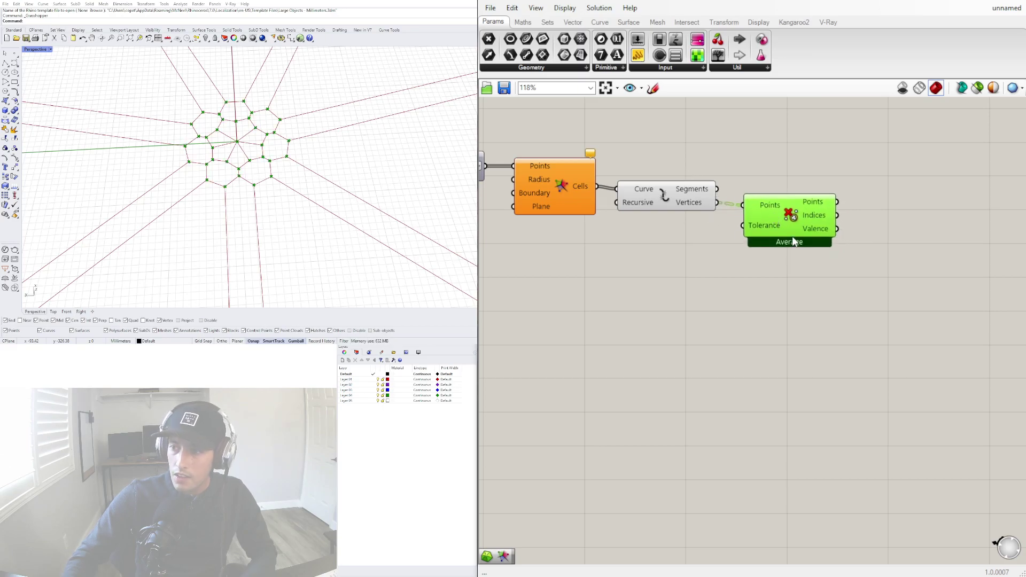
Flatten the Points input of Cull Duplicates, check its output list, and move the component closer to Explode.
click(698, 202)
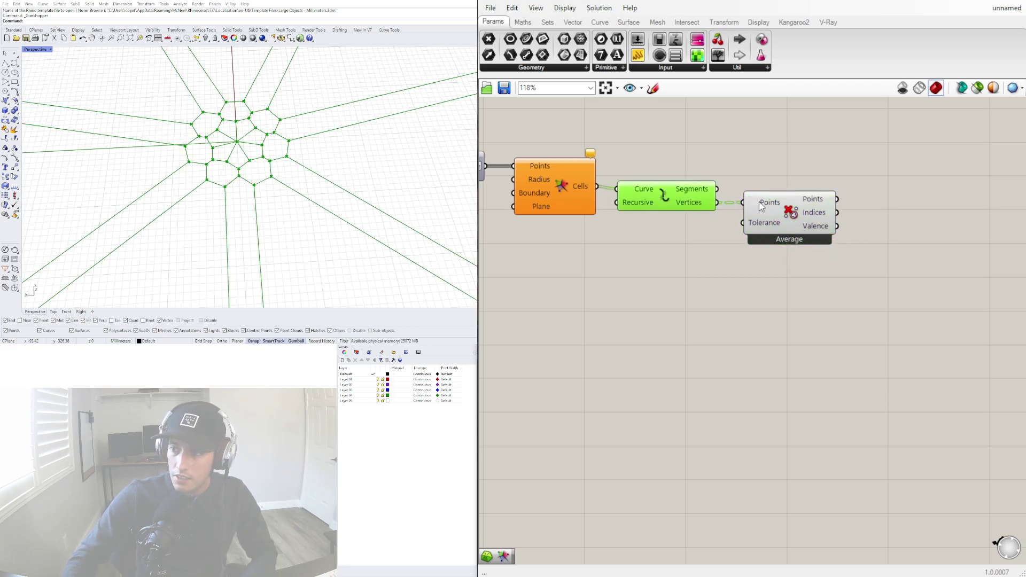
mouse_move(762, 207)
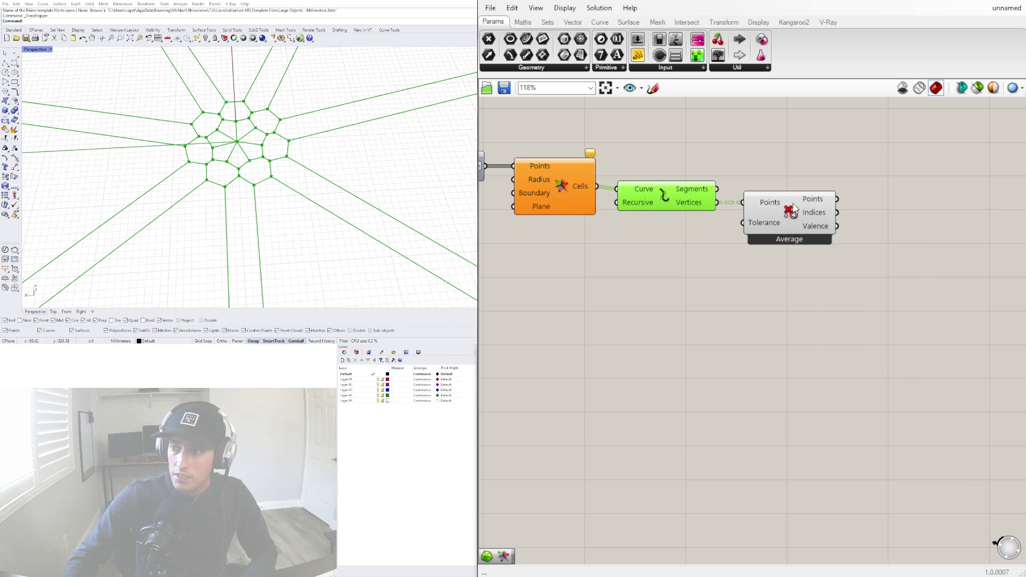
mouse_move(809, 204)
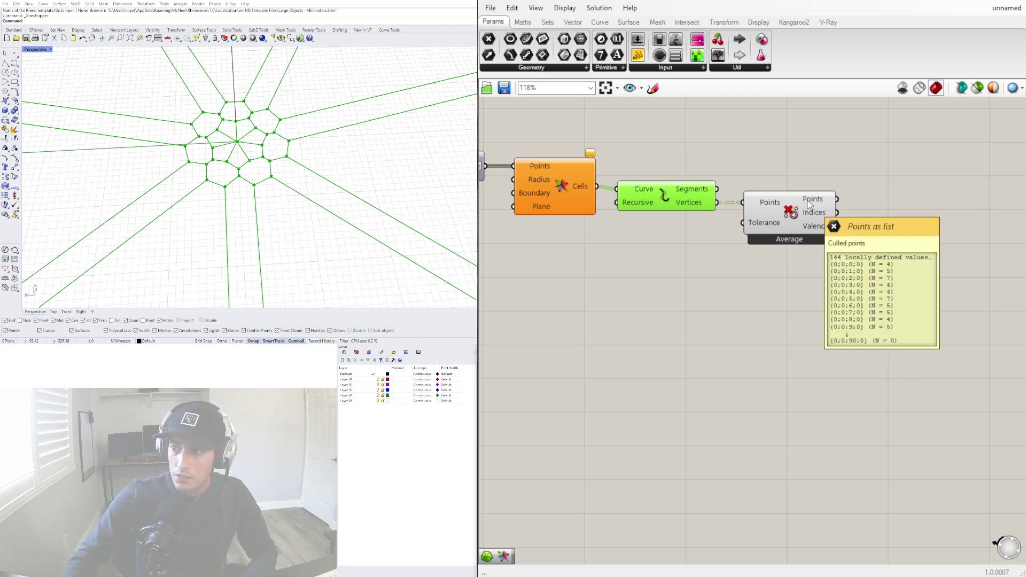
right_click(771, 203)
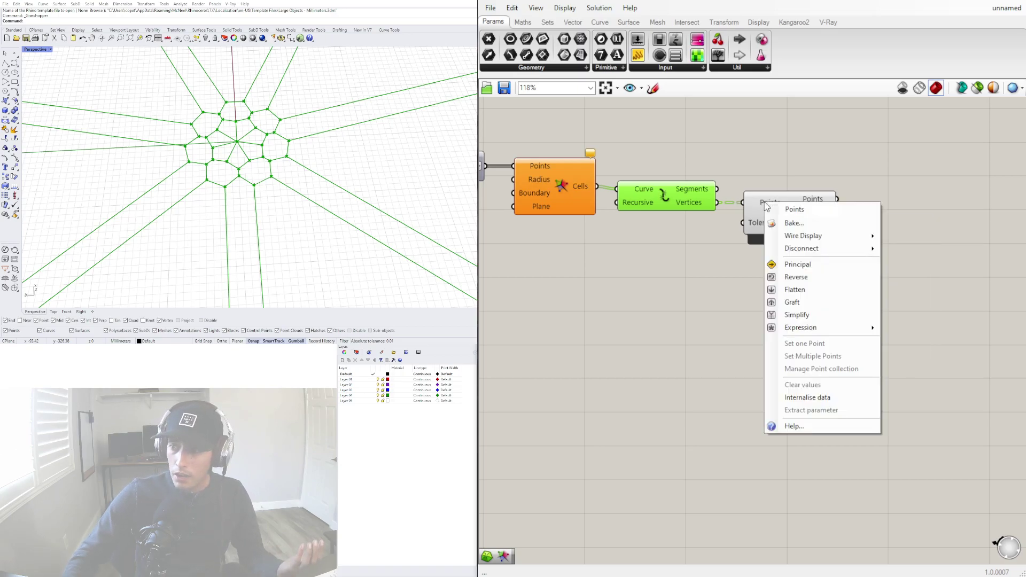
click(790, 289)
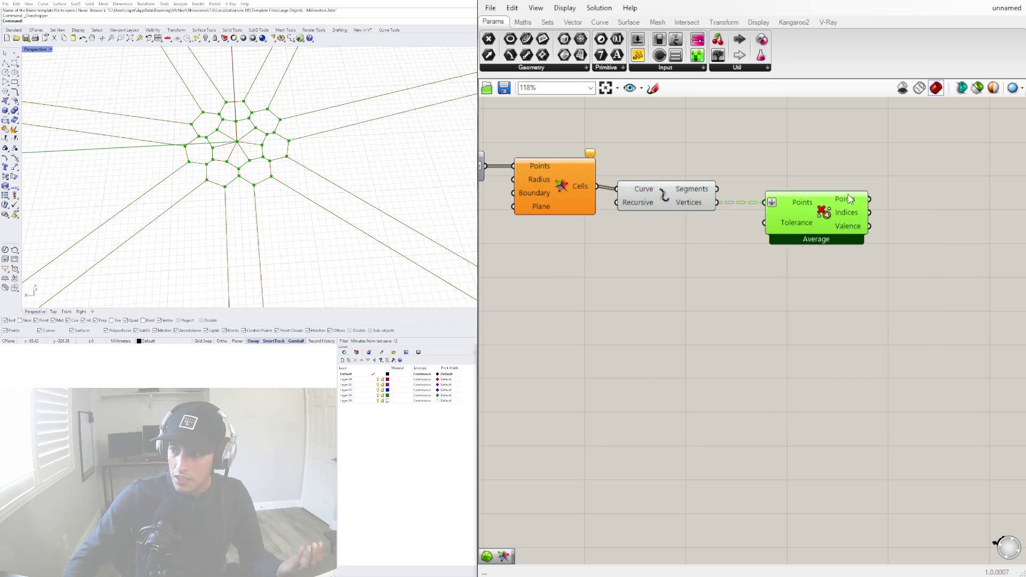
mouse_move(846, 200)
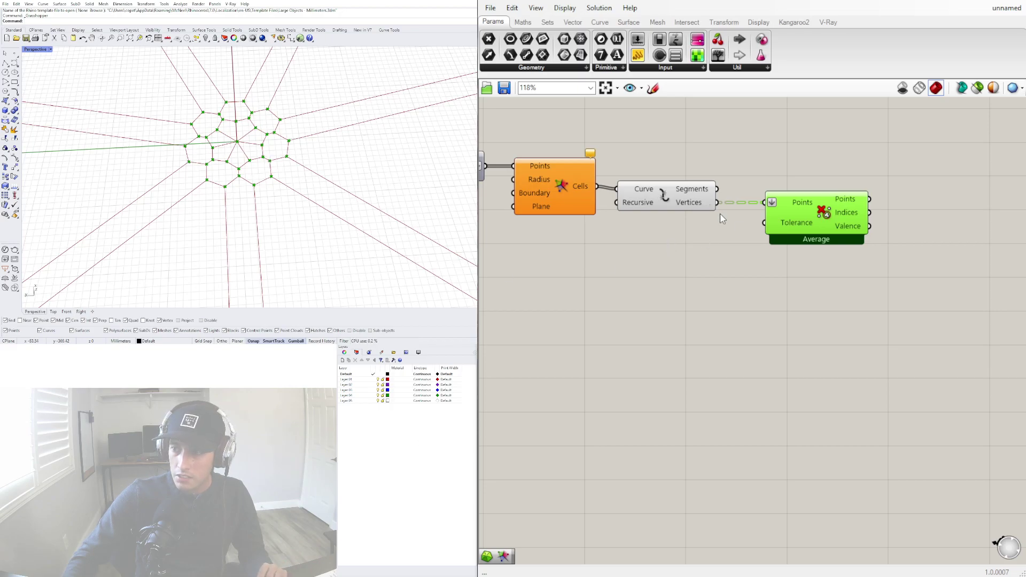
mouse_move(799, 208)
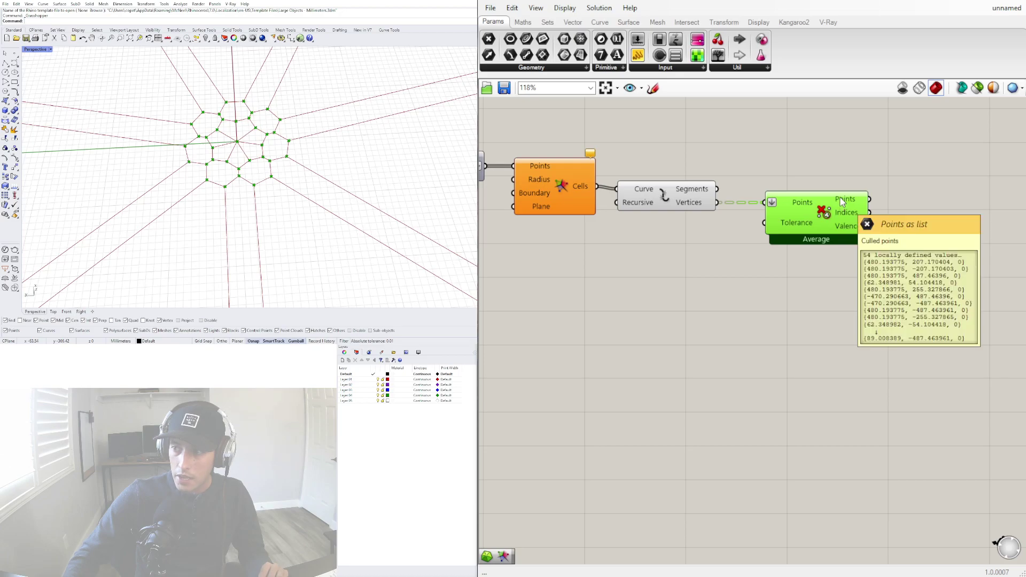
drag(820, 210, 795, 209)
Add a second Voronoi component and feed its Points input from the Cull Duplicates Points output.
double_click(956, 312)
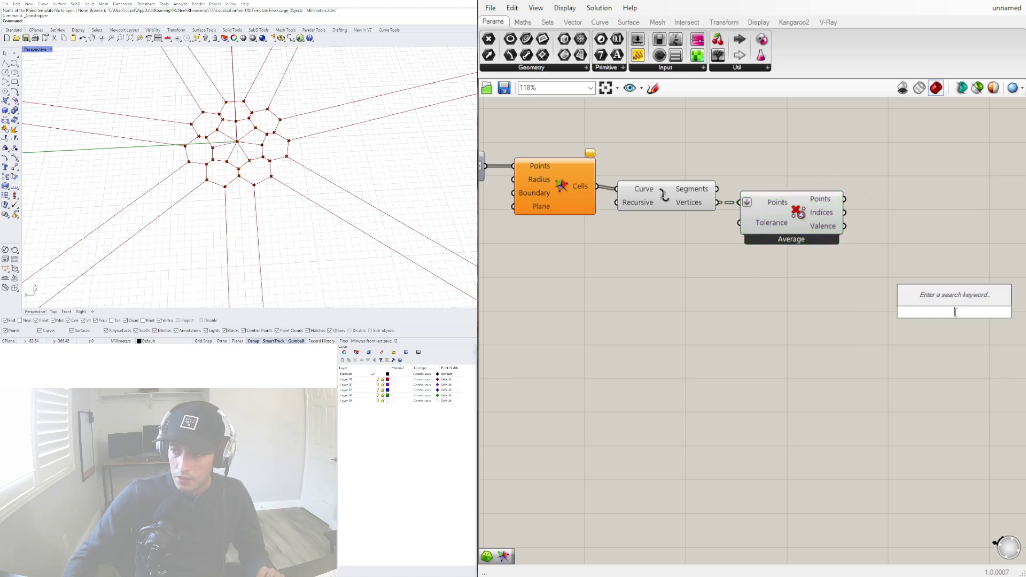
text(voronoi)
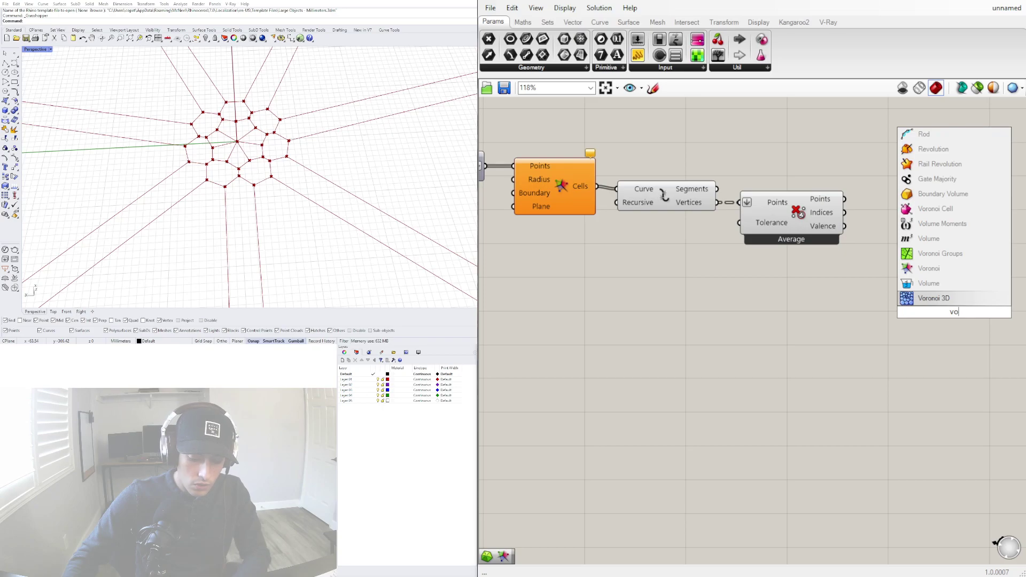
click(930, 284)
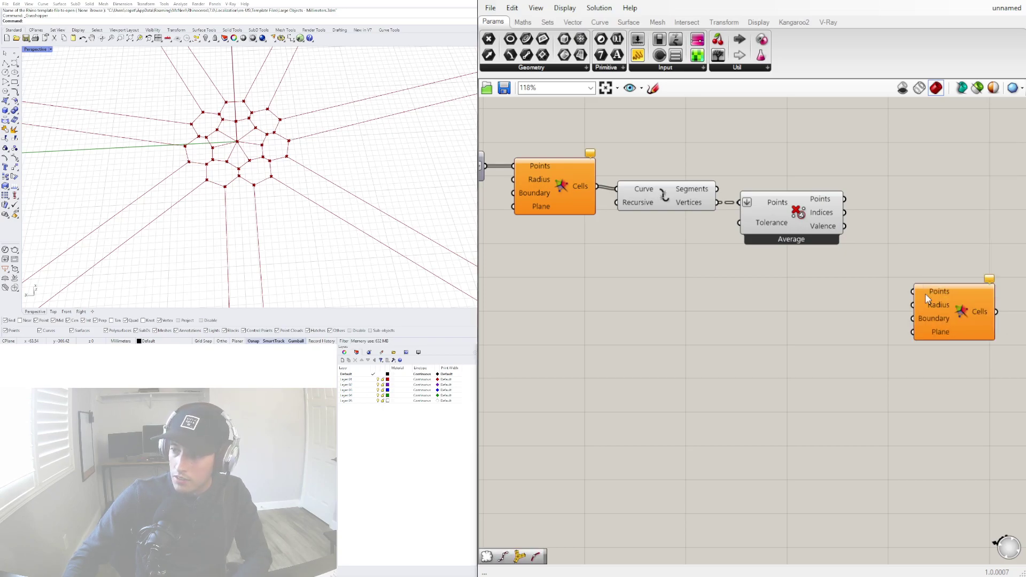
drag(928, 298, 916, 240)
drag(928, 276, 897, 272)
Turn off the preview of the Explode and Cull Duplicates components.
scroll(851, 324, down, 3)
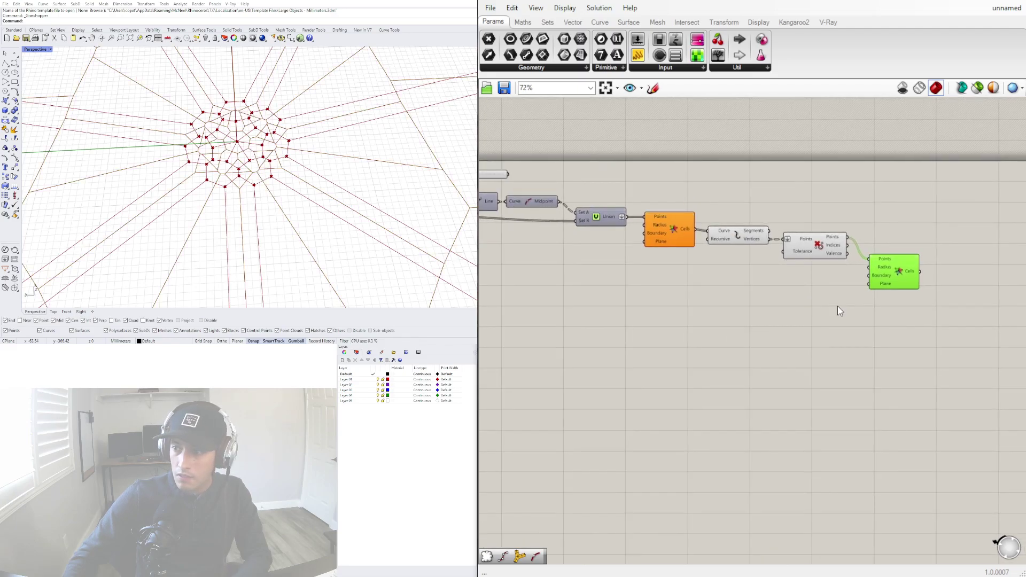
drag(826, 304, 747, 234)
key(space)
scroll(747, 233, up, 1)
click(783, 197)
click(807, 153)
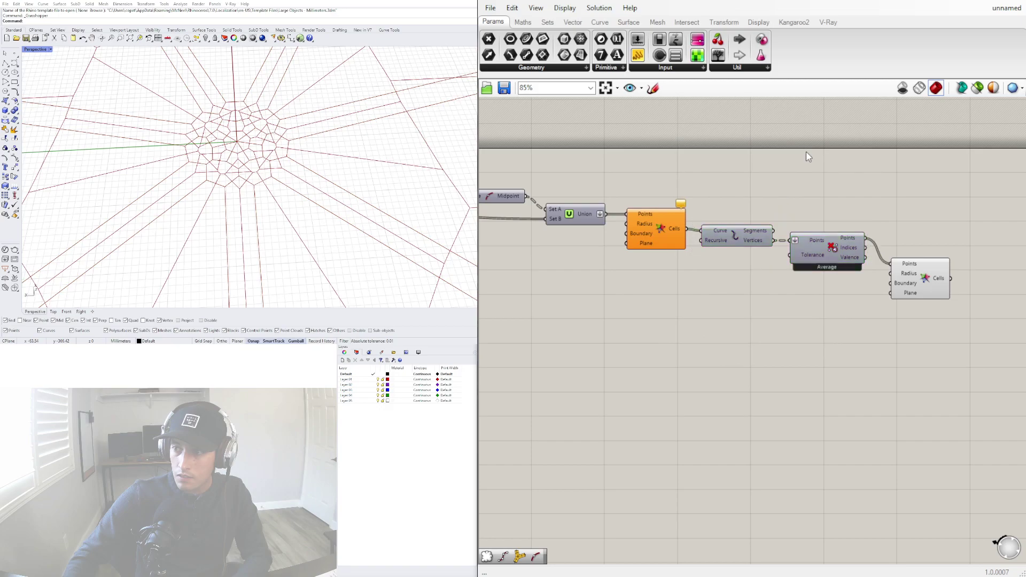
Shift the Explode, Cull Duplicates and second Voronoi components slightly closer to the first Voronoi.
drag(945, 368, 716, 229)
scroll(716, 228, up, 3)
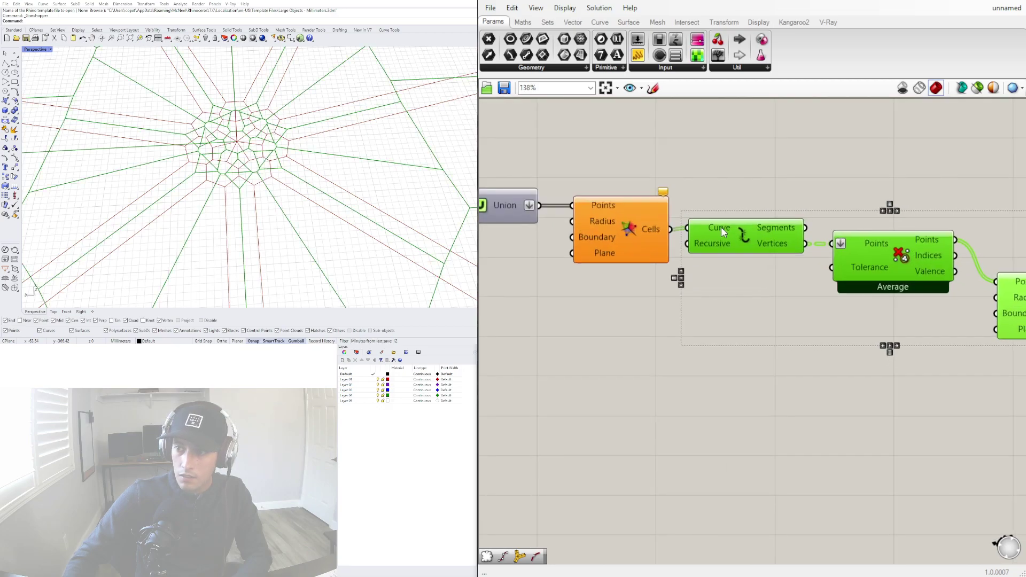
click(783, 164)
right_drag(899, 251, 780, 231)
drag(949, 381, 778, 225)
drag(779, 230, 772, 230)
click(851, 292)
click(922, 303)
click(826, 309)
Move the Line, Midpoint, Set Union and following components slightly higher relative to the curve division component.
scroll(824, 309, down, 6)
right_drag(636, 276, 832, 223)
scroll(831, 218, up, 4)
scroll(833, 221, down, 4)
scroll(845, 245, up, 4)
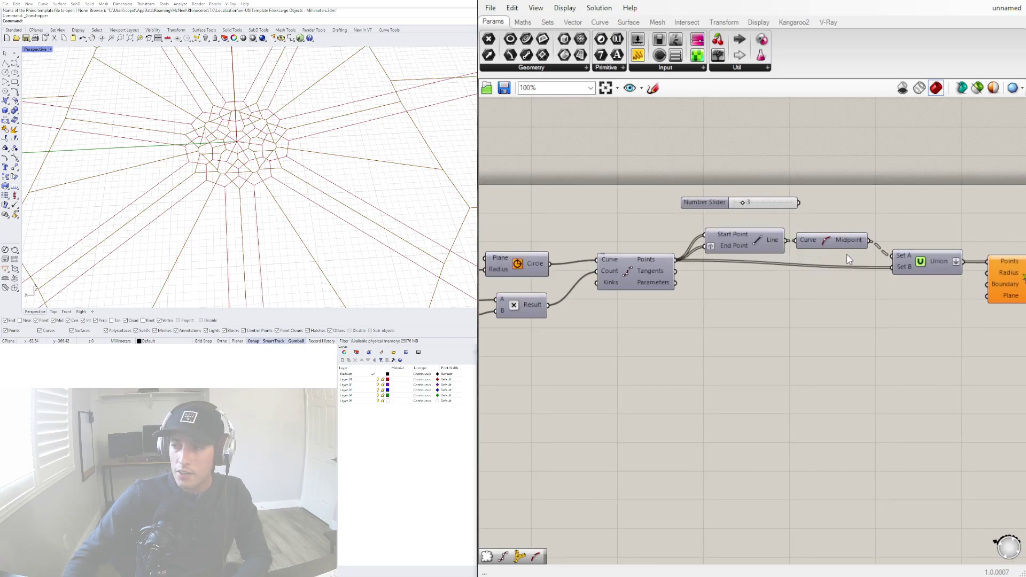
scroll(727, 252, down, 2)
scroll(727, 251, down, 2)
drag(971, 321, 676, 177)
scroll(741, 253, up, 2)
drag(764, 230, 766, 216)
click(767, 194)
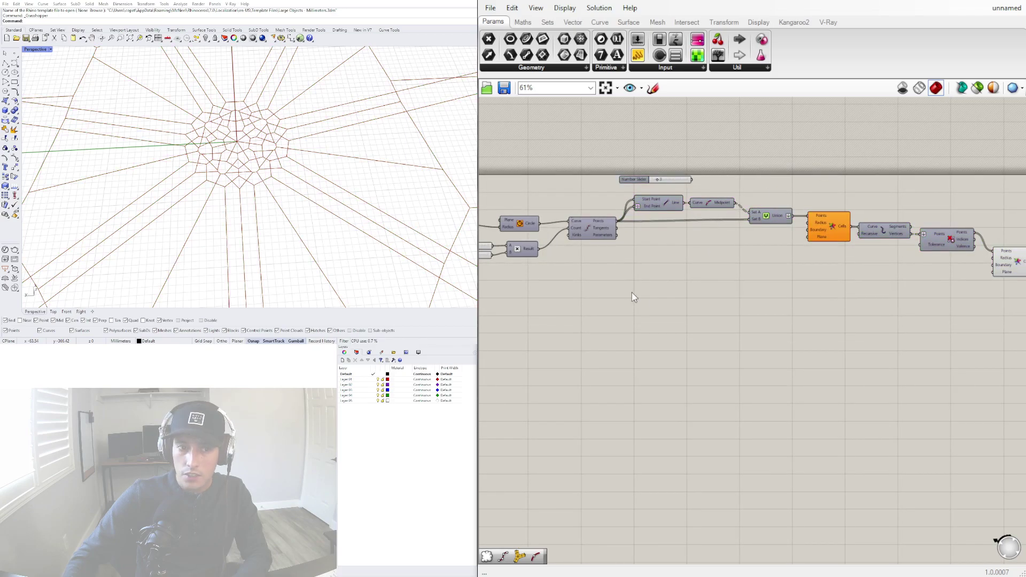
Set the whole-number slider feeding input A of the Multiplication to 5.
scroll(635, 299, down, 1)
scroll(749, 313, up, 6)
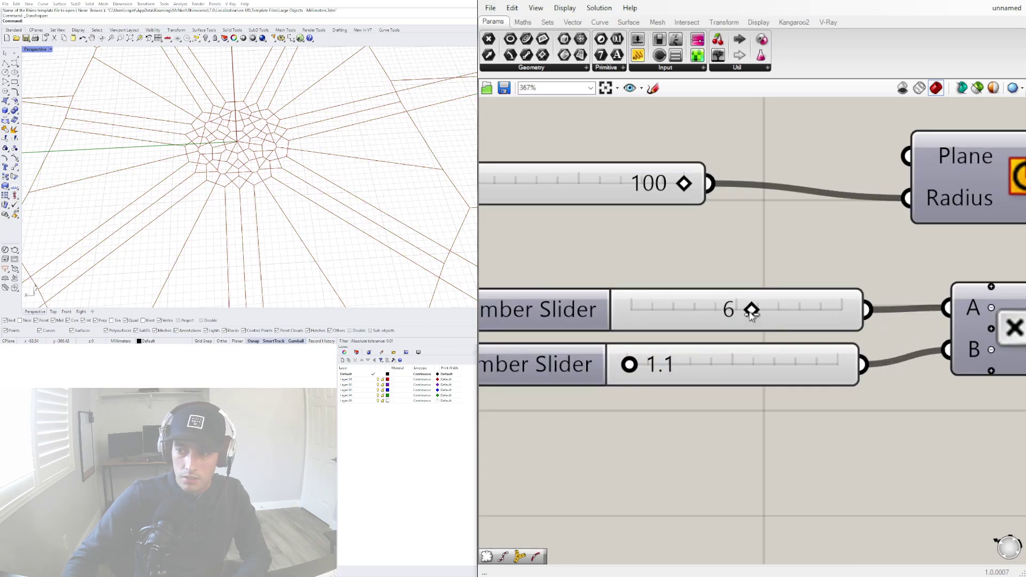
drag(751, 313, 724, 312)
scroll(695, 289, down, 5)
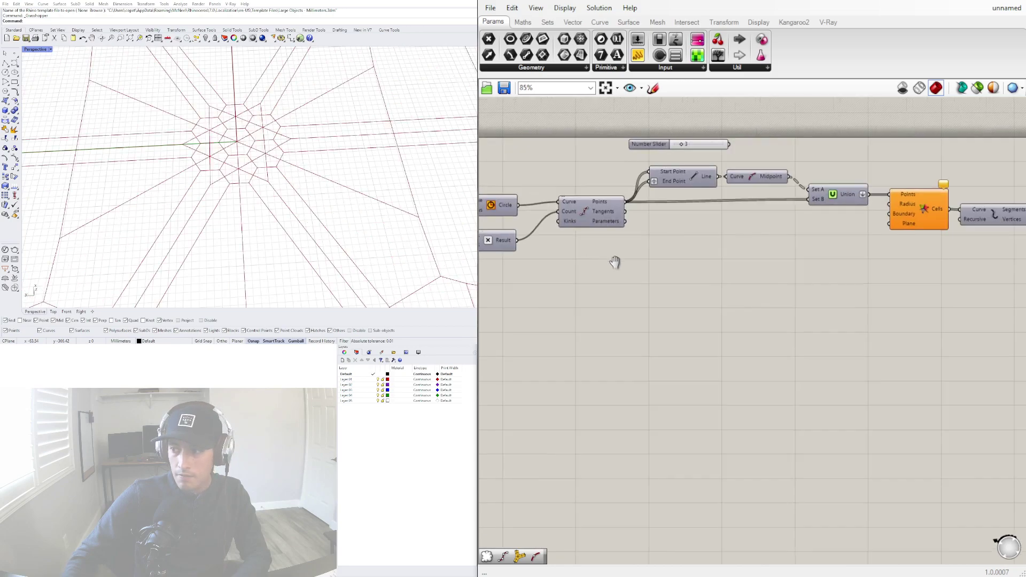
scroll(631, 273, down, 2)
Reposition the second Voronoi and flatten the Points output of Cull Duplicates.
scroll(845, 258, up, 7)
click(880, 281)
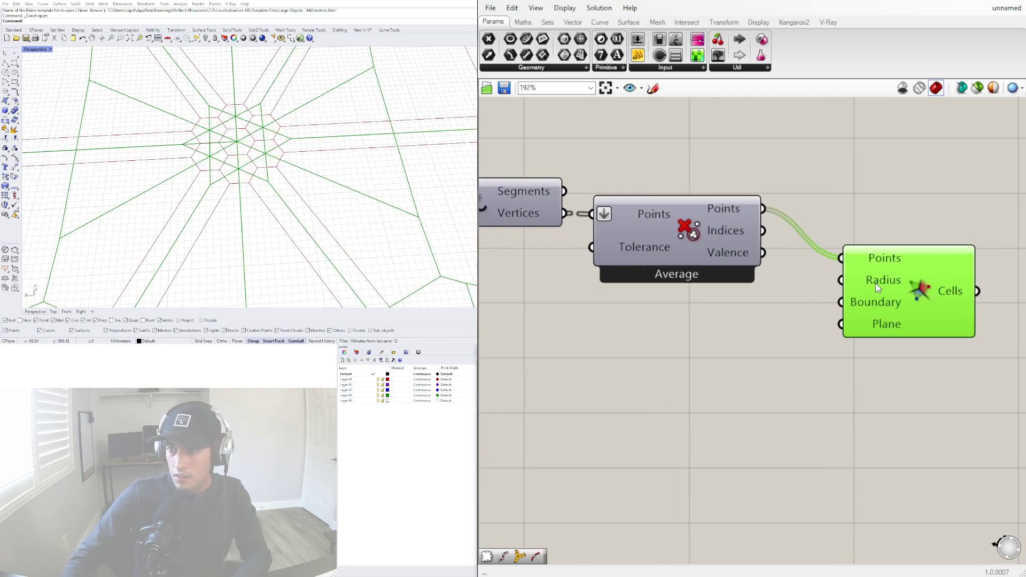
drag(880, 281, 907, 273)
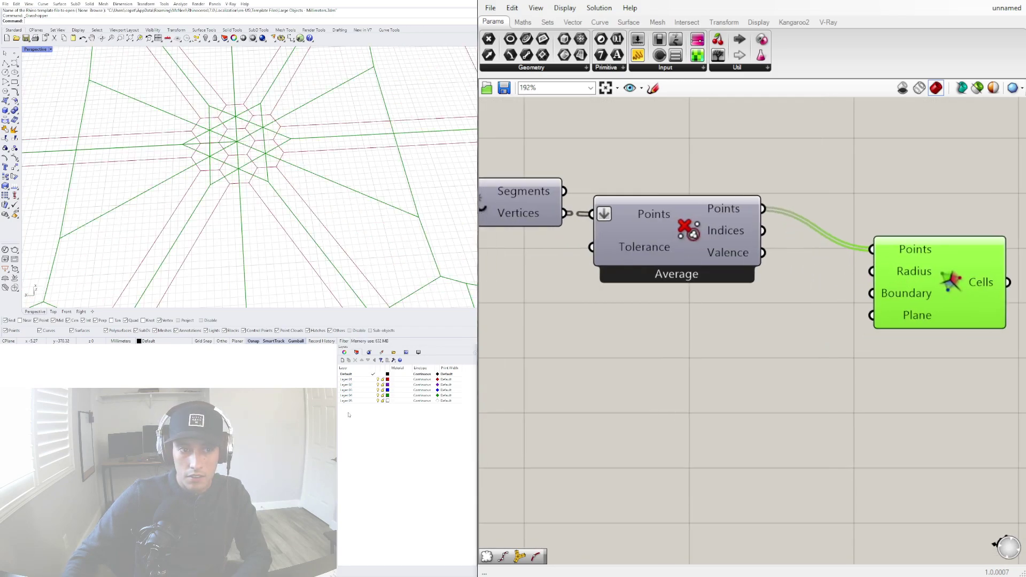
click(715, 216)
right_click(716, 216)
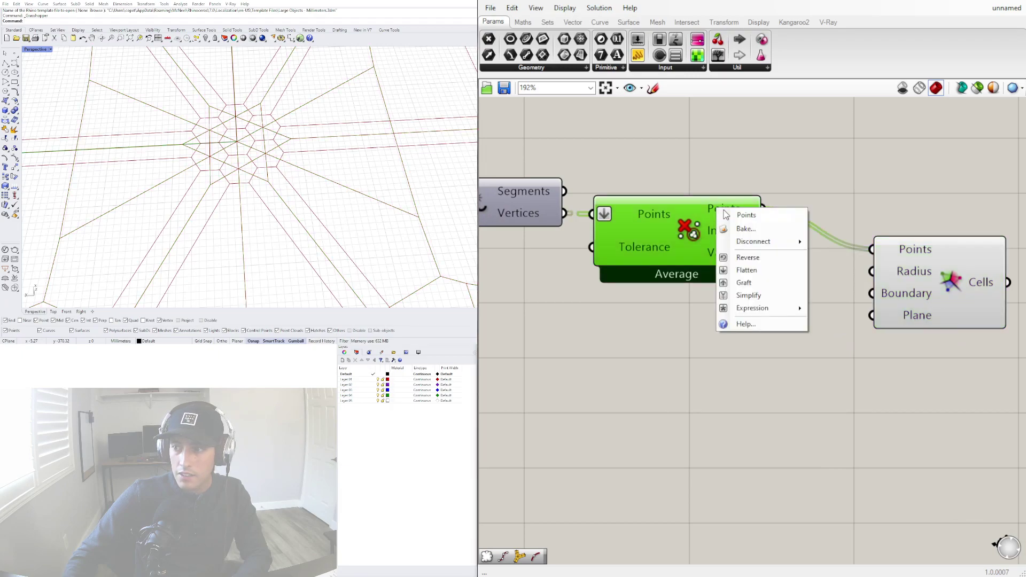
click(747, 271)
click(741, 172)
drag(971, 319, 972, 303)
click(939, 319)
Turn off the preview of the first Voronoi component.
scroll(779, 300, down, 6)
right_drag(673, 287, 753, 261)
click(620, 214)
mouse_move(594, 199)
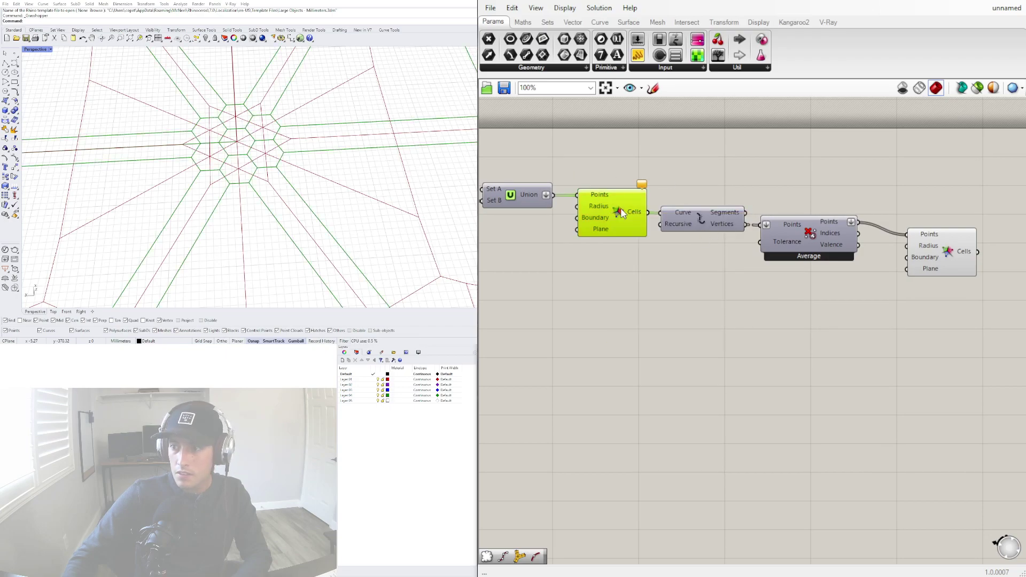
right_click(623, 212)
click(641, 231)
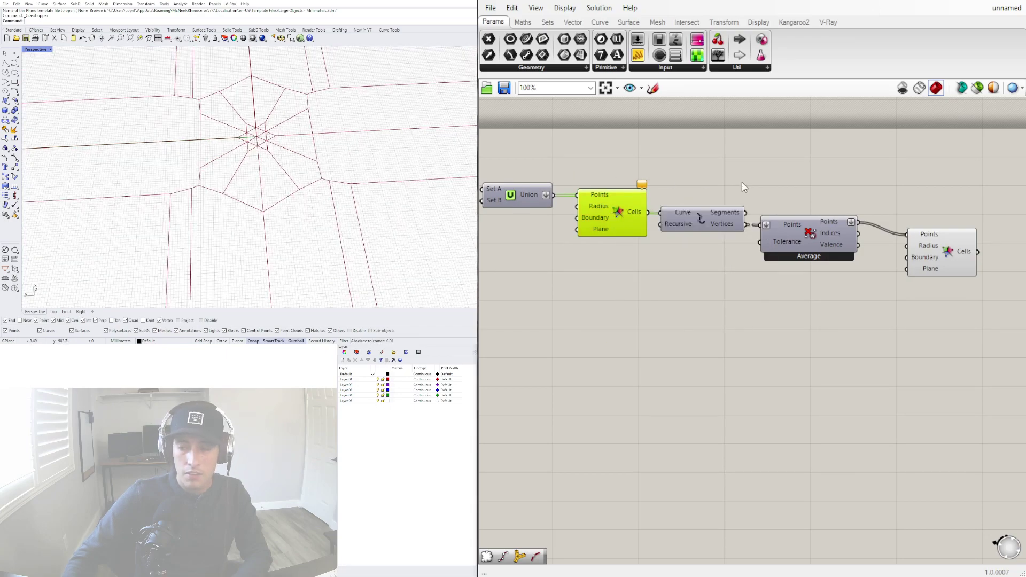
Set the whole-number slider feeding input A of the Multiplication to 9.
scroll(742, 182, down, 4)
right_drag(668, 208, 860, 272)
scroll(685, 275, up, 5)
right_drag(685, 274, 800, 287)
scroll(556, 281, up, 5)
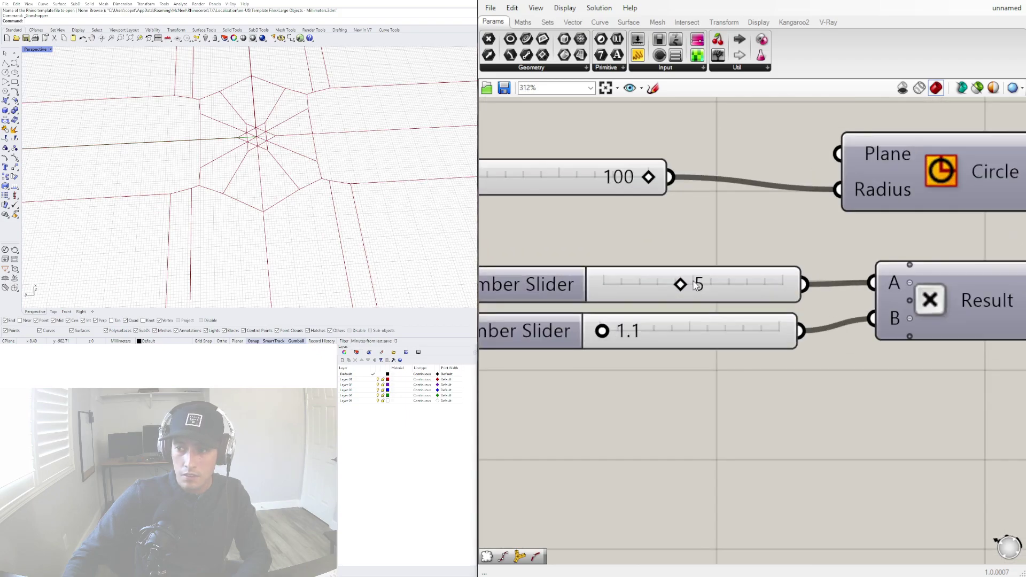
drag(697, 285, 782, 284)
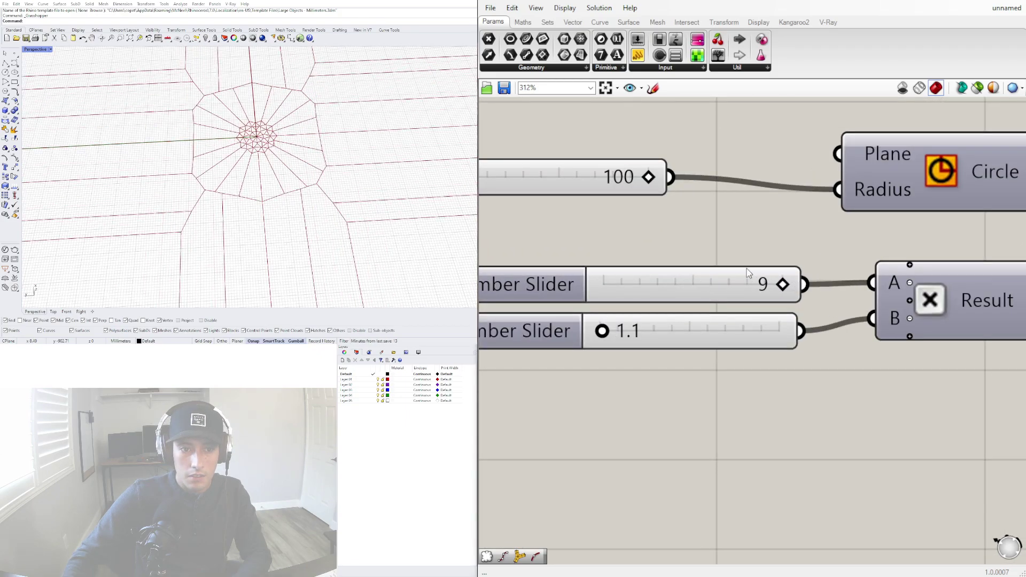
Set the decimal slider feeding input B of the Multiplication to 4.9.
scroll(251, 129, up, 5)
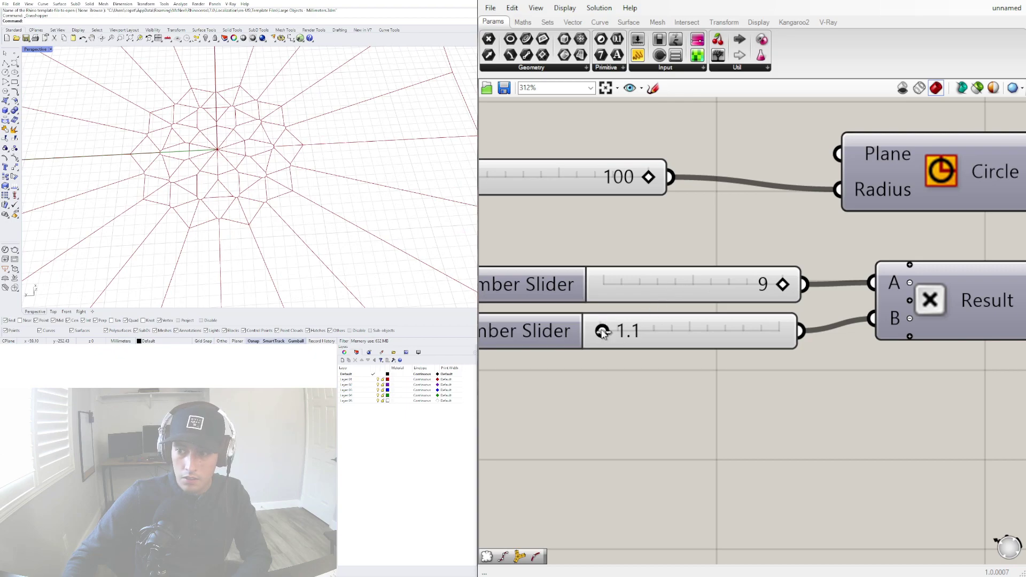
drag(603, 331, 678, 332)
scroll(212, 140, down, 3)
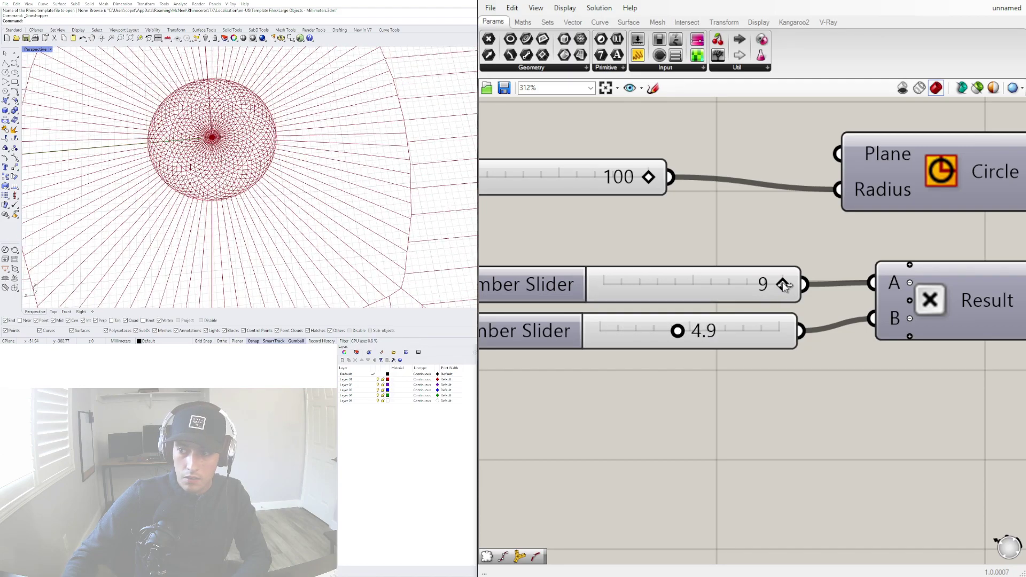
Lower the whole-number slider feeding input A of the Multiplication and check the pattern in the viewport.
drag(783, 285, 614, 299)
scroll(181, 152, down, 10)
right_drag(155, 196, 174, 178)
scroll(171, 178, up, 6)
scroll(783, 167, down, 6)
Select the Explode, Cull Duplicates and second Voronoi components together and turn off their preview.
right_drag(980, 242, 481, 254)
drag(961, 300, 714, 241)
middle_click(810, 263)
scroll(811, 264, down, 1)
click(851, 228)
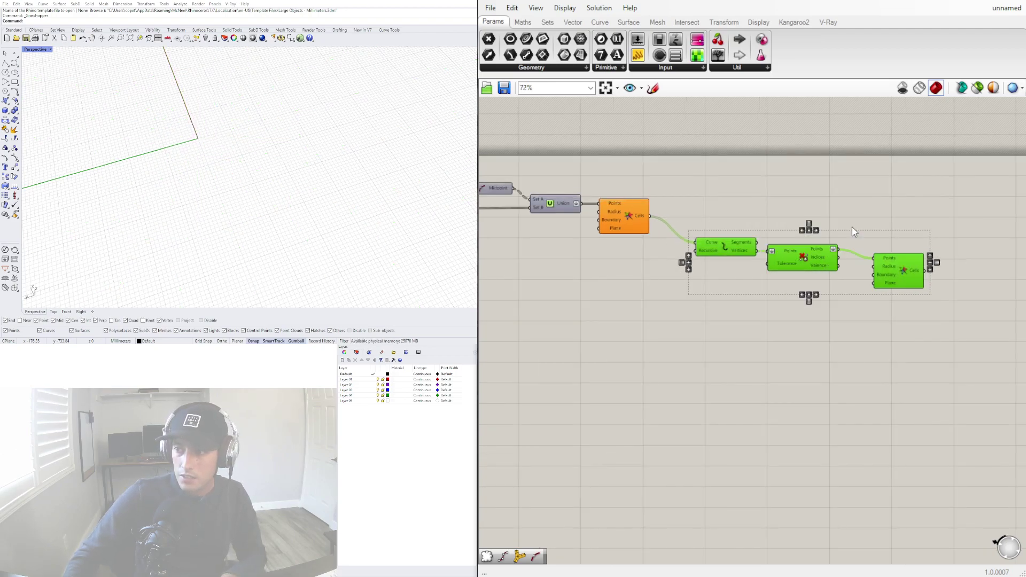
Turn on the preview of the first Voronoi component.
right_click(629, 205)
click(636, 225)
right_drag(597, 303, 678, 300)
click(678, 300)
scroll(583, 199, up, 5)
scroll(690, 215, down, 6)
Move the first Voronoi and its downstream components lower and away from Set Union to free canvas space.
right_drag(781, 261, 693, 186)
drag(913, 257, 696, 217)
click(626, 193)
right_drag(625, 194, 787, 226)
scroll(681, 154, up, 2)
Add a Divide Curve component above Set Union, feeding it the Line output as Curve and the slider set to 3 as Count.
click(833, 185)
double_click(836, 131)
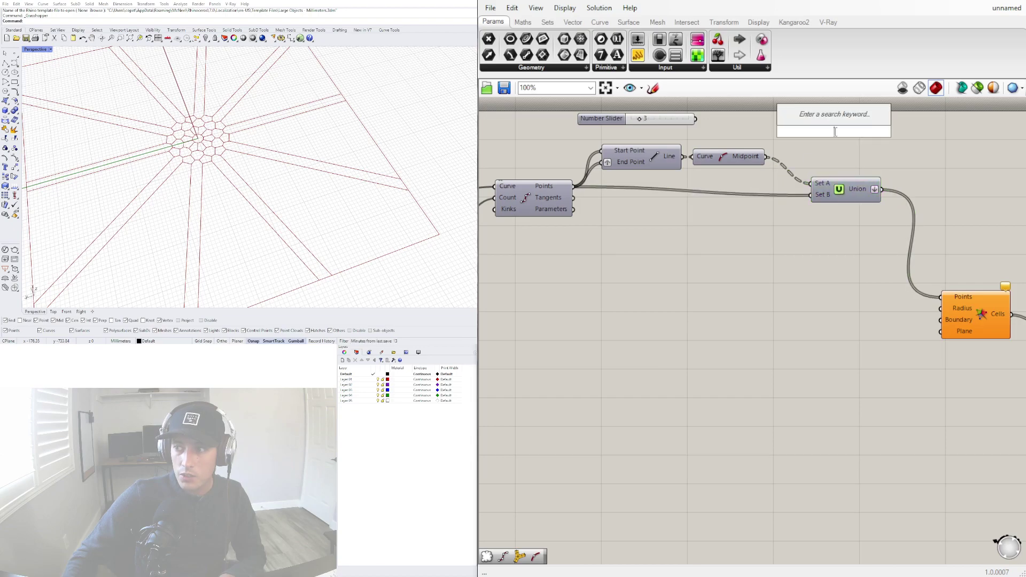
text(div)
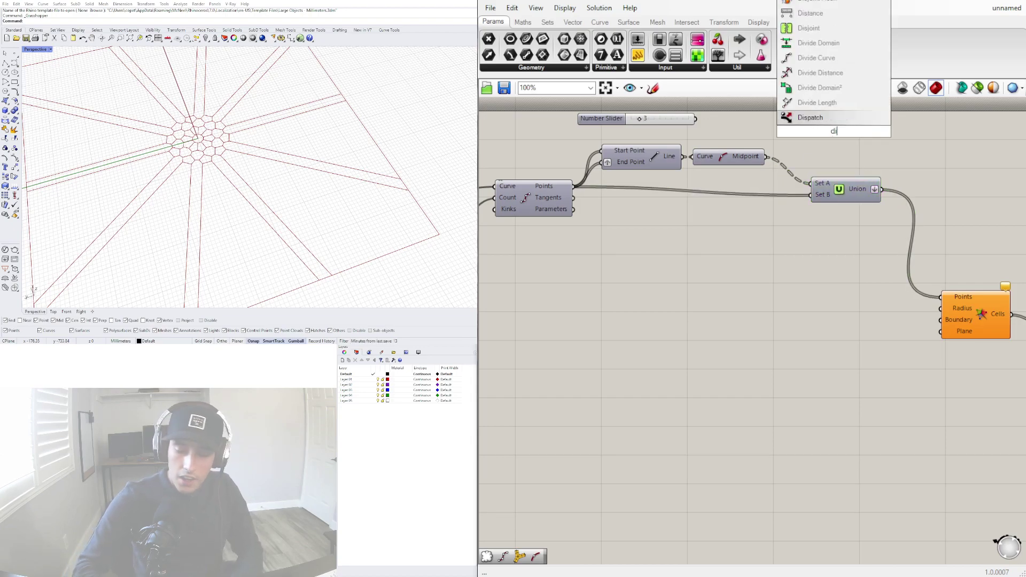
click(818, 57)
drag(686, 156, 840, 138)
right_drag(900, 163, 683, 183)
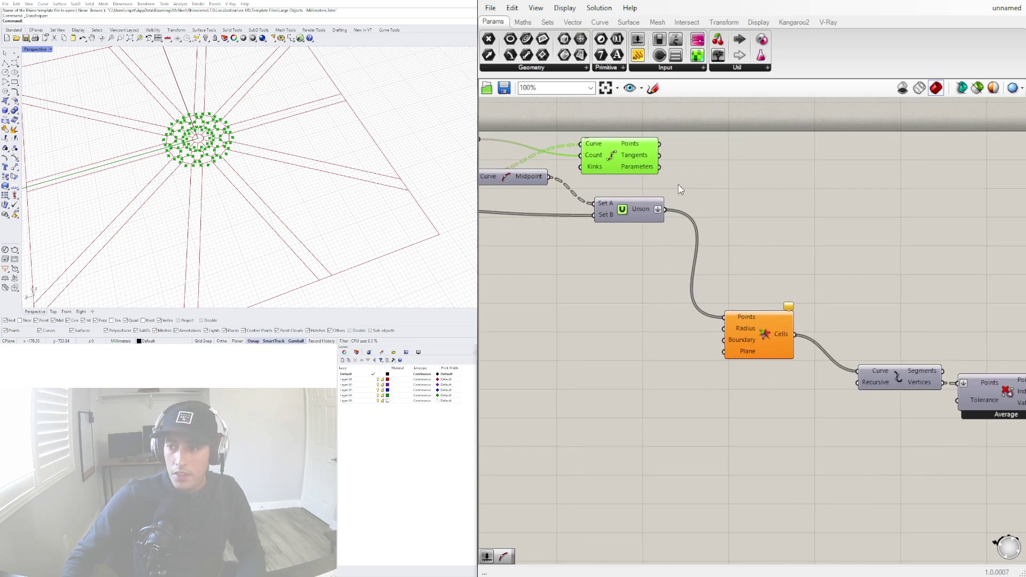
Move the first Voronoi and its downstream components up beside Set Union and connect the new Divide Curve's Points to the Voronoi's Points.
scroll(732, 321, down, 4)
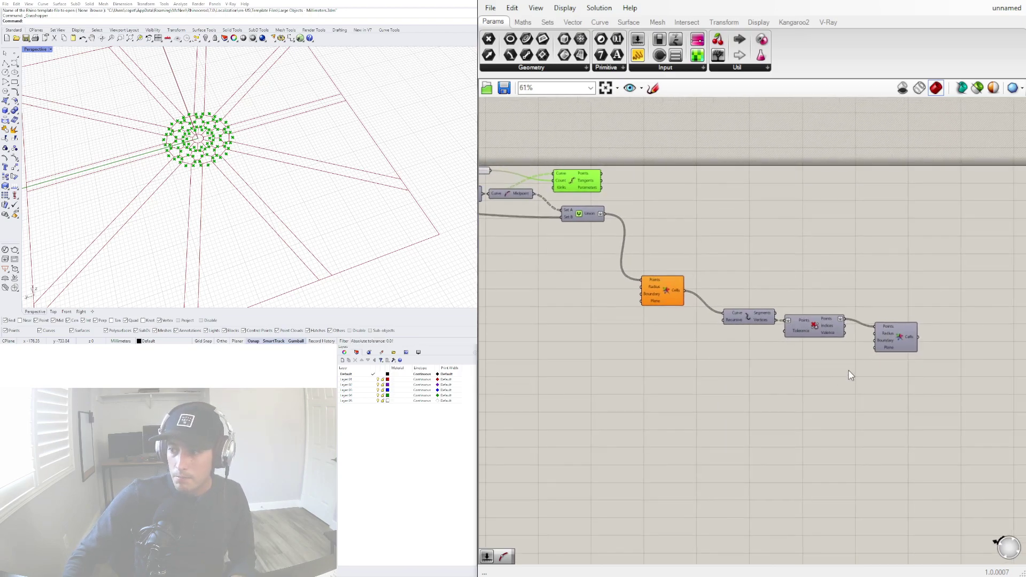
drag(988, 410, 639, 257)
drag(664, 294, 677, 210)
scroll(588, 176, up, 4)
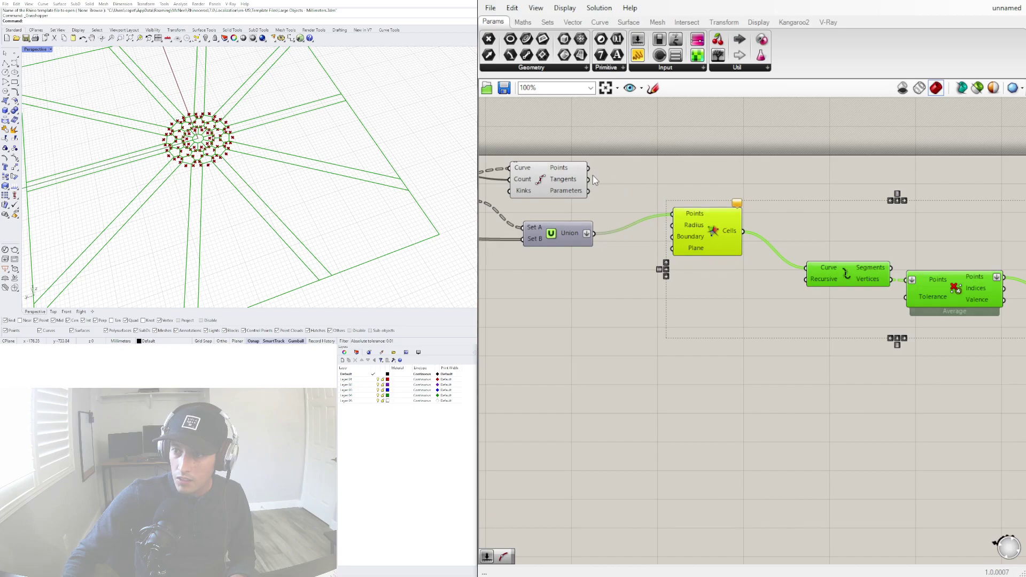
drag(590, 168, 673, 214)
click(800, 136)
Flatten the Points input of the first Voronoi component.
scroll(706, 211, up, 4)
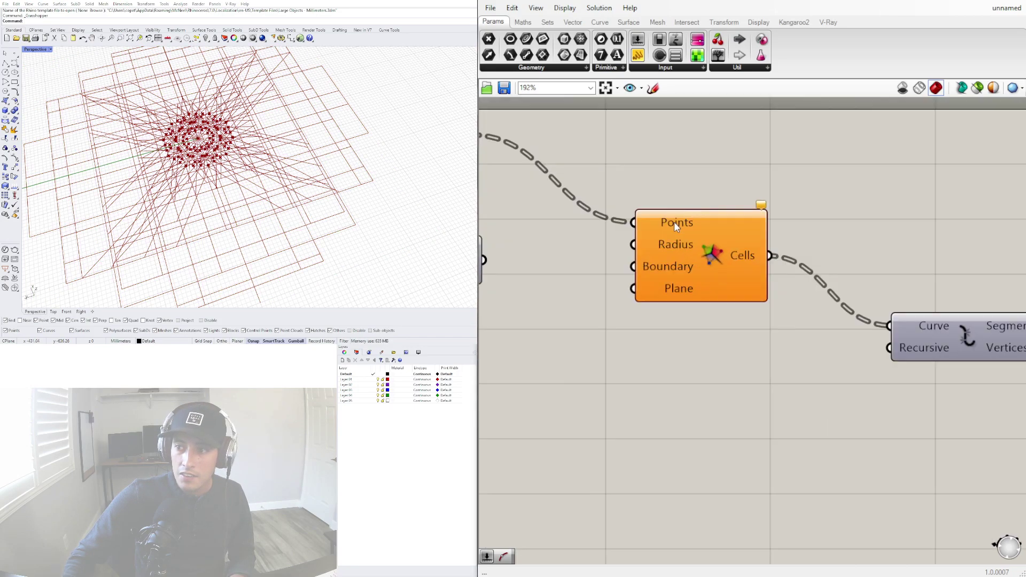
right_click(675, 222)
click(706, 310)
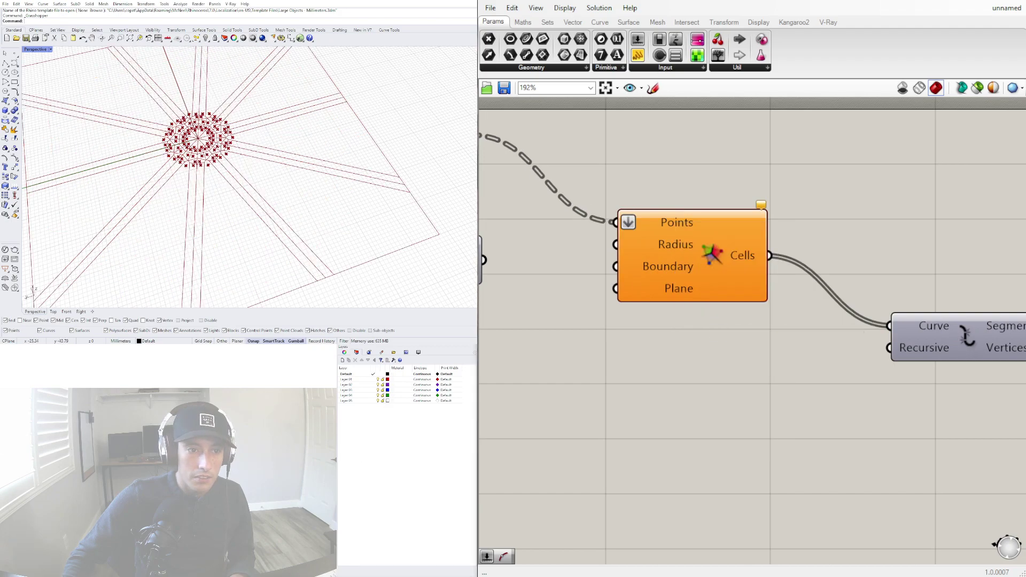
Turn off the preview of the new Divide Curve component.
scroll(819, 252, down, 4)
right_click(723, 198)
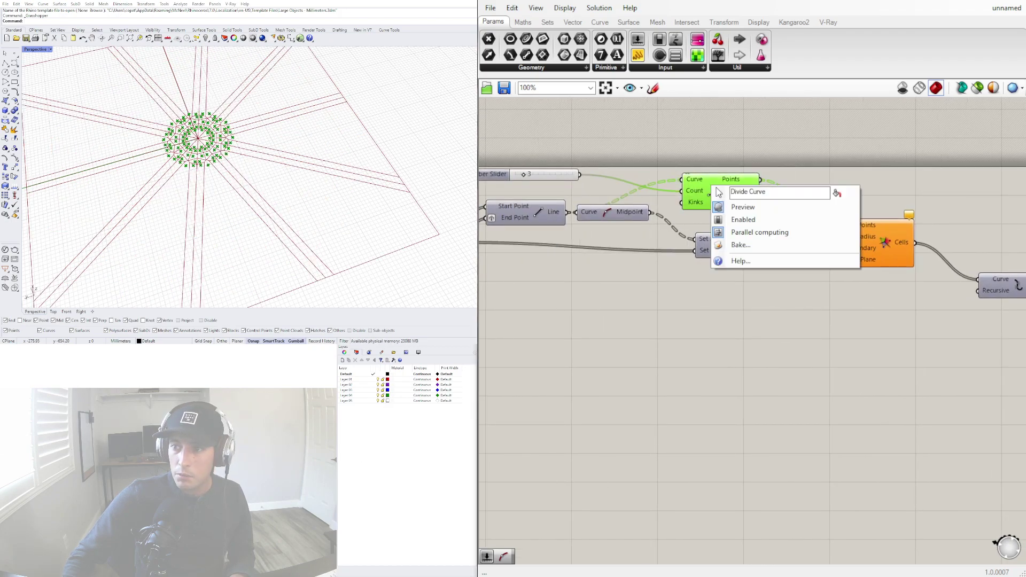
click(736, 209)
Set the sliders feeding the Multiplication to 6 for input A and 1.0 for input B.
scroll(143, 151, up, 3)
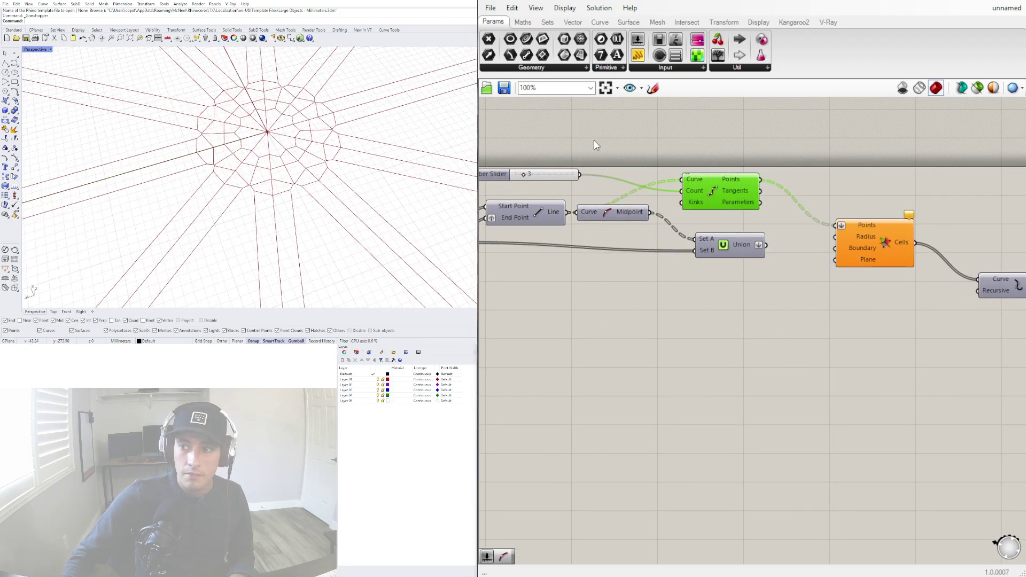
right_drag(595, 141, 850, 171)
scroll(620, 236, down, 2)
scroll(607, 273, up, 4)
right_drag(607, 274, 856, 282)
scroll(628, 250, up, 3)
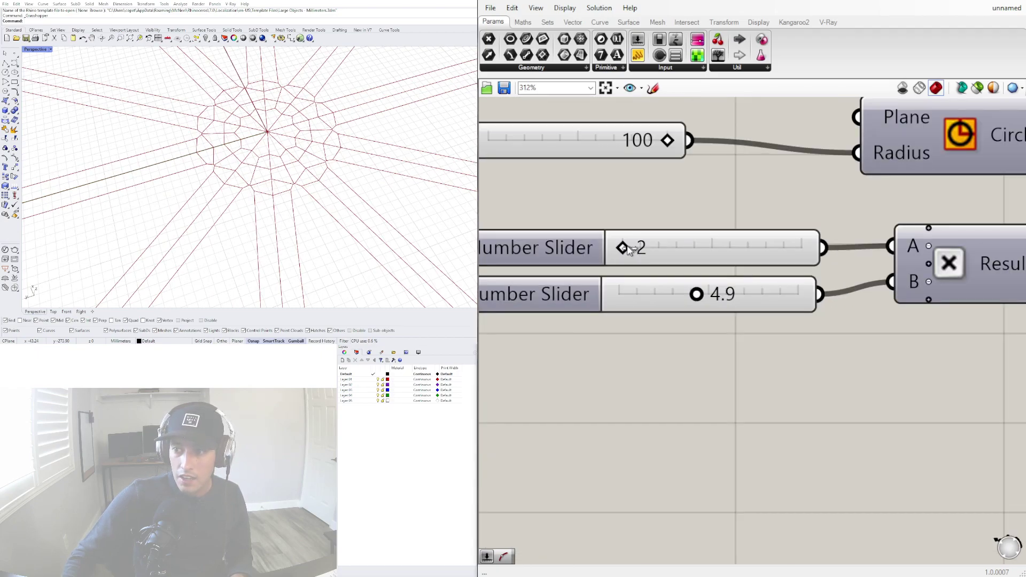
drag(686, 289, 610, 299)
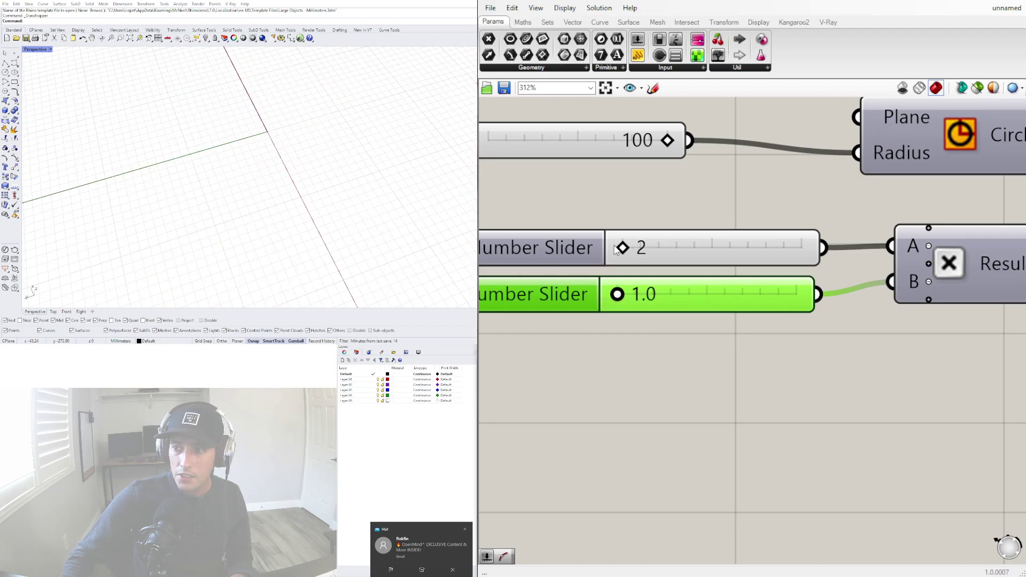
drag(617, 251, 730, 246)
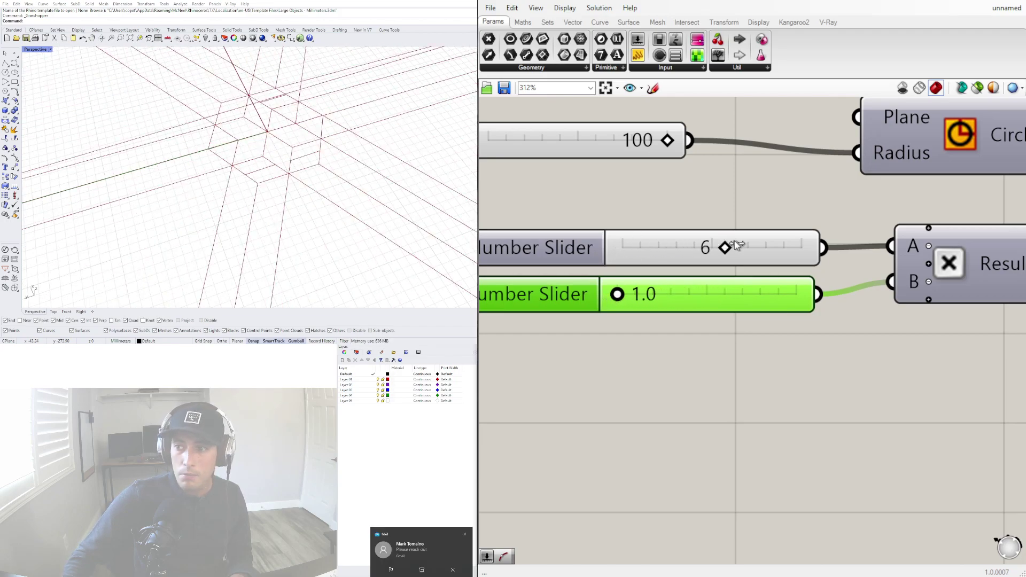
Hide the grid and the construction plane axes in the Perspective viewport's display settings.
scroll(252, 135, down, 10)
scroll(242, 171, up, 5)
scroll(685, 232, down, 2)
scroll(685, 235, down, 3)
click(420, 353)
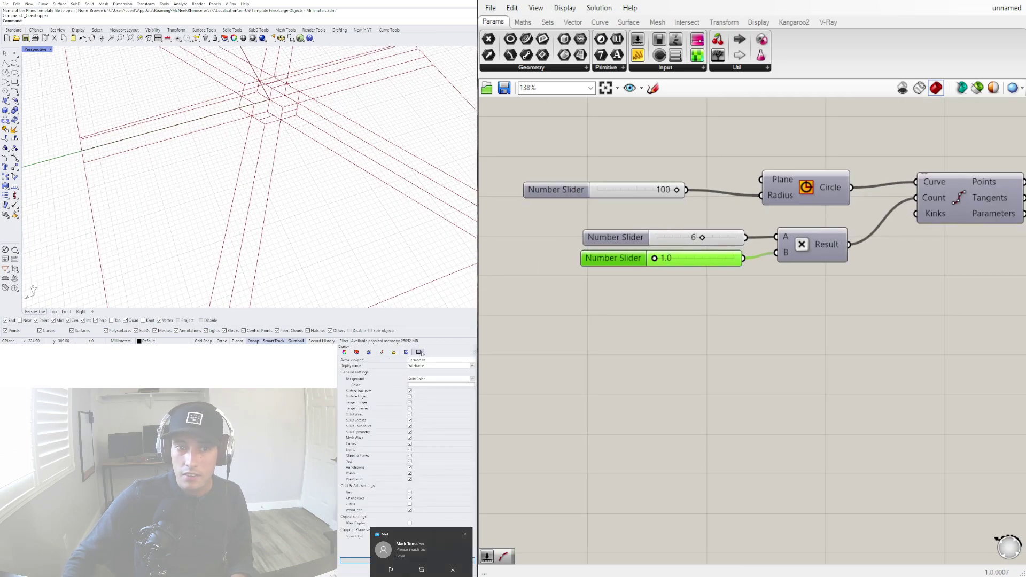
click(410, 493)
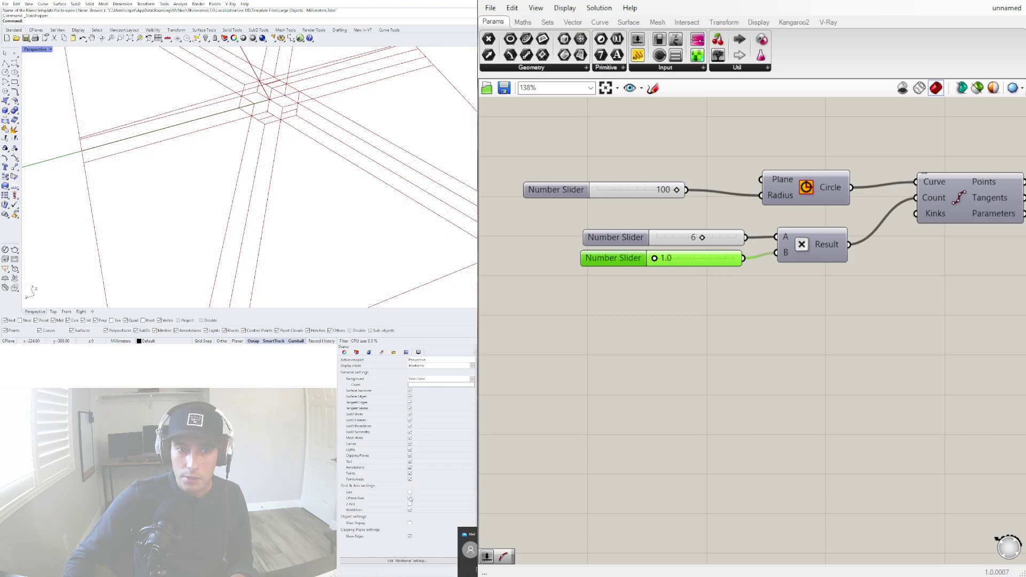
click(410, 498)
click(781, 311)
Examine the first Voronoi component, its highlighted cells and the wires reaching it from the second Divide Curve.
scroll(219, 132, down, 2)
scroll(219, 132, down, 2)
scroll(905, 310, down, 3)
right_drag(905, 310, 573, 308)
right_drag(880, 300, 669, 298)
scroll(675, 239, up, 2)
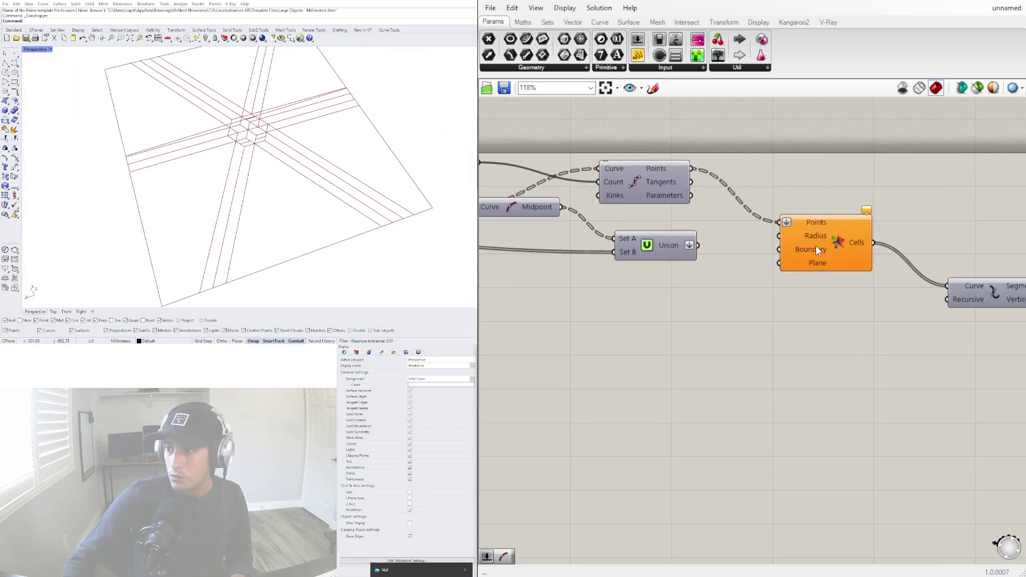
right_drag(820, 246, 771, 185)
click(771, 184)
right_drag(711, 199, 841, 294)
scroll(775, 240, up, 2)
right_drag(800, 239, 668, 208)
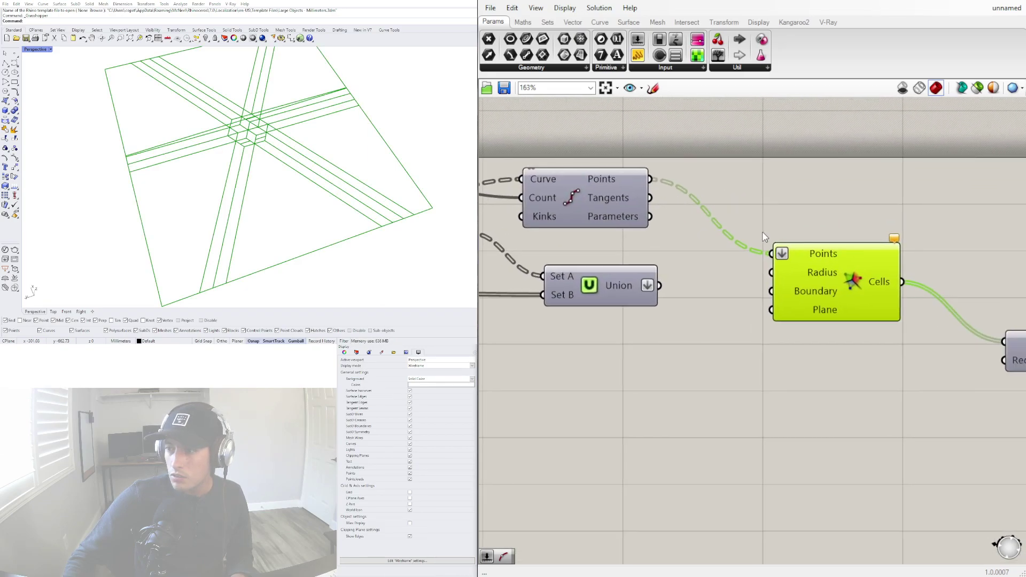
Try different values on the Multiplication sliders, ending with 3 for input A and 3.6 for input B.
right_drag(655, 172, 807, 184)
scroll(807, 184, down, 4)
right_drag(674, 299, 819, 312)
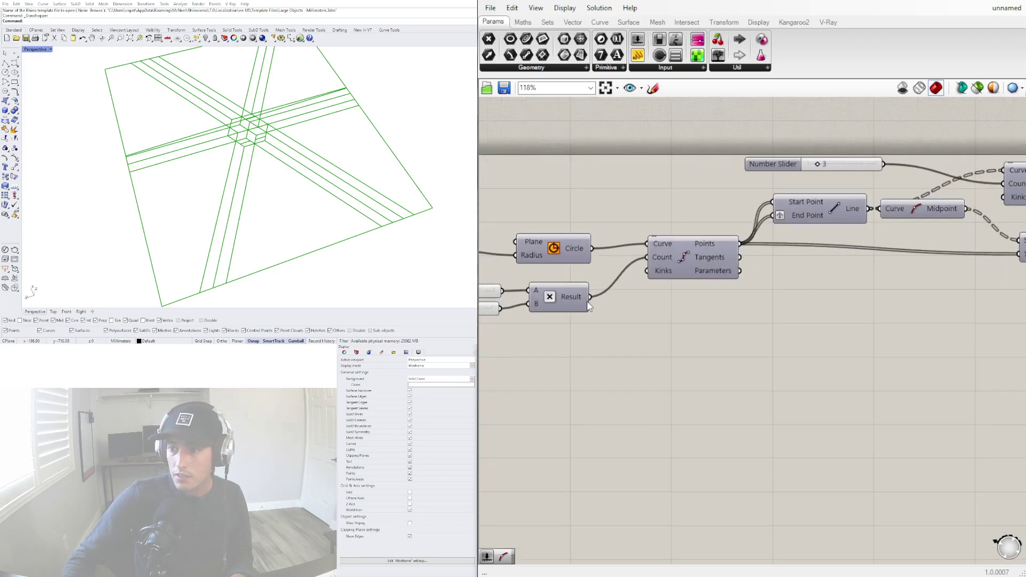
scroll(714, 319, up, 7)
drag(633, 295, 710, 291)
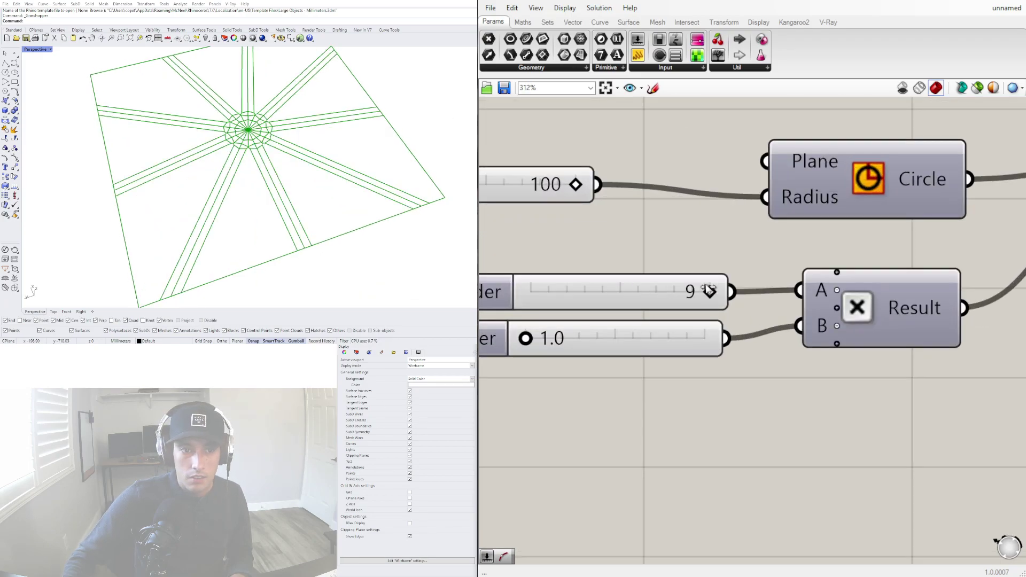
right_drag(569, 361, 763, 345)
drag(710, 327, 753, 327)
drag(816, 284, 743, 292)
drag(746, 333, 761, 327)
Try 2 on the slider feeding the second Divide Curve's Count, and finish by setting it to 6.
scroll(611, 286, down, 3)
right_drag(611, 286, 480, 286)
right_drag(908, 120, 788, 193)
drag(809, 202, 799, 205)
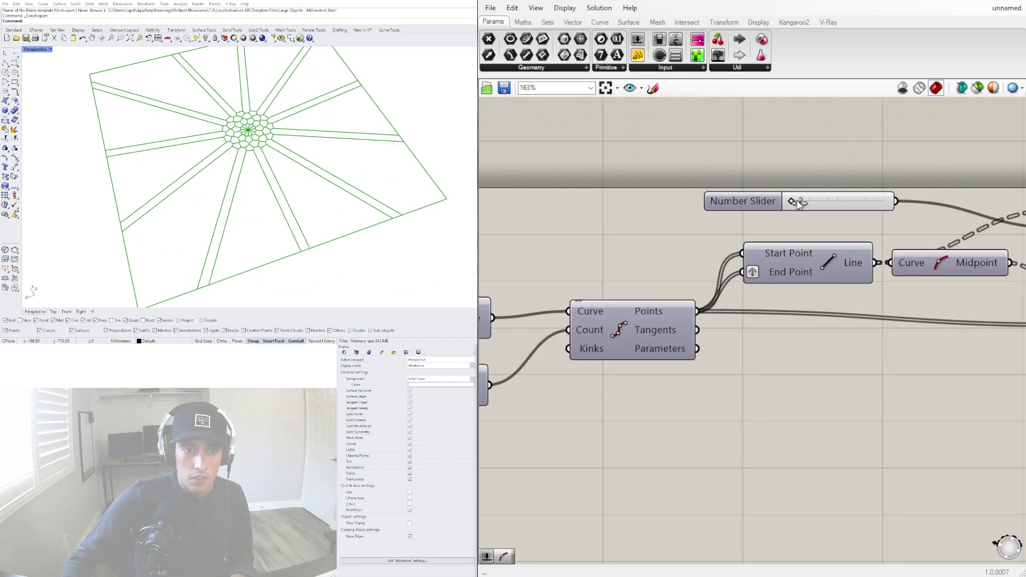
scroll(798, 204, up, 4)
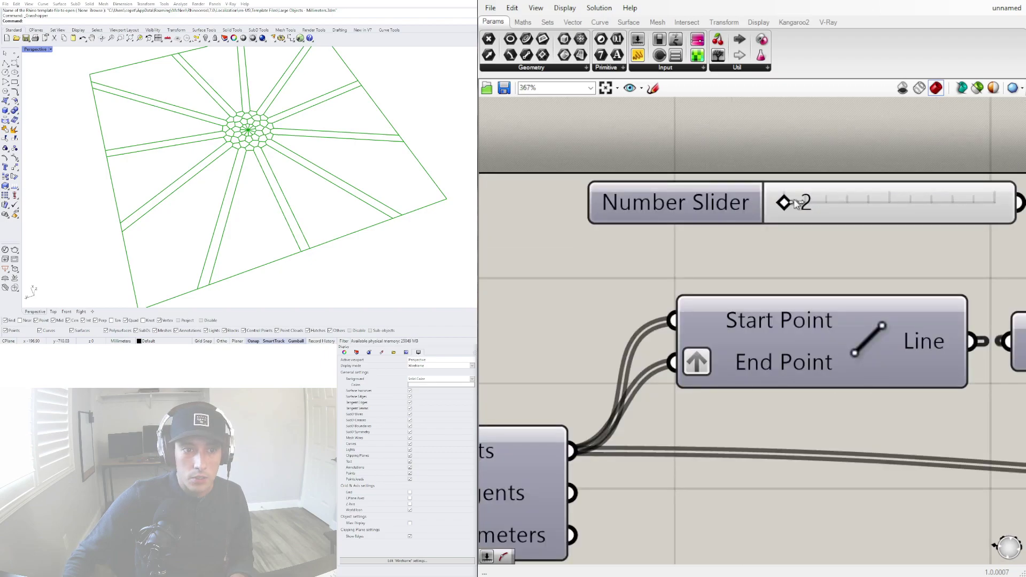
drag(796, 203, 913, 205)
scroll(909, 205, down, 5)
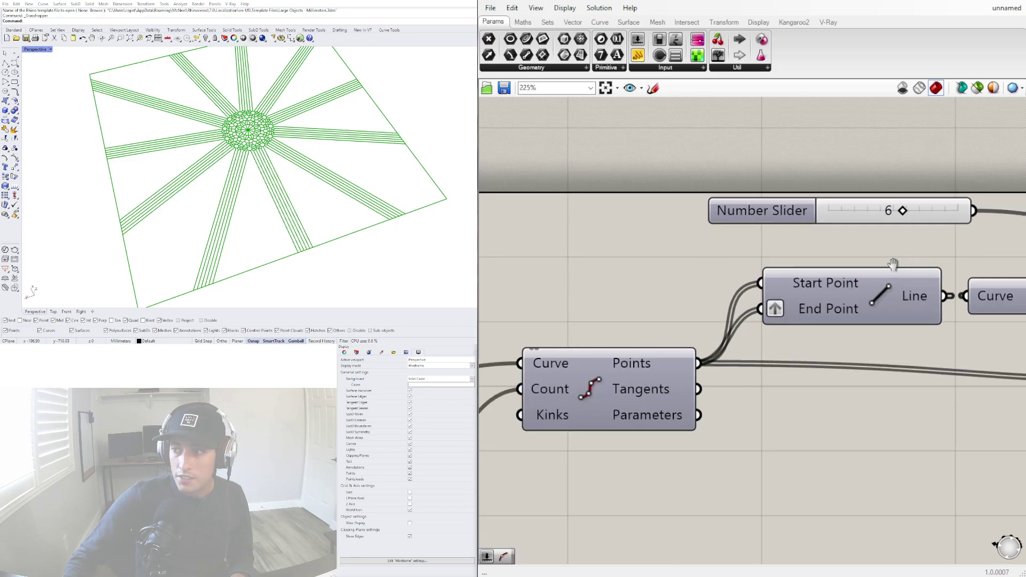
Nudge the second Divide Curve component slightly so it sits more directly above Set Union.
right_drag(999, 302, 626, 290)
click(716, 239)
drag(717, 238, 726, 238)
Turn on the preview of the Line component to show the lines between the circle's division points.
right_drag(494, 351, 706, 320)
scroll(797, 283, down, 3)
right_drag(818, 283, 667, 298)
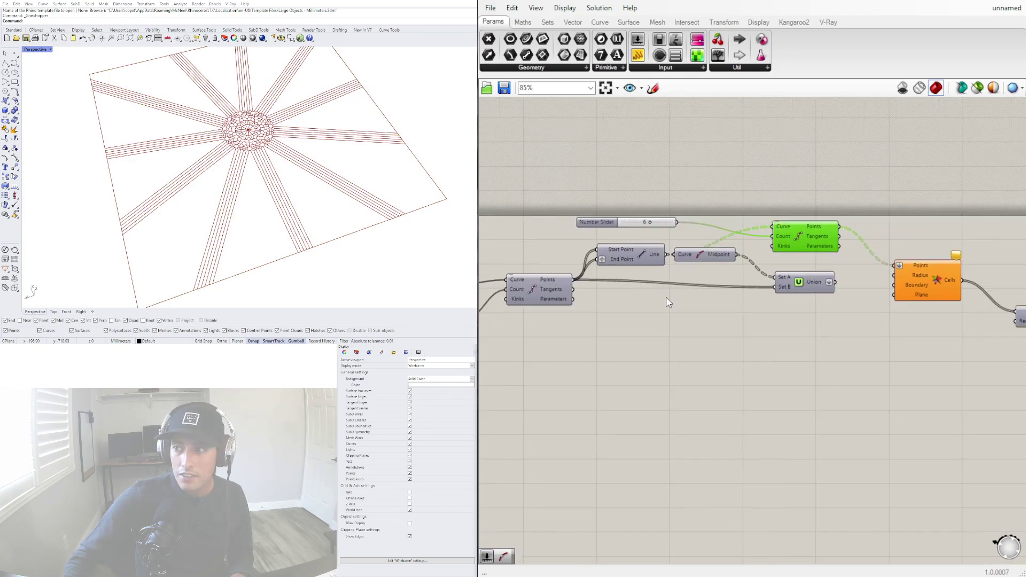
scroll(641, 245, up, 1)
click(640, 249)
scroll(231, 132, up, 6)
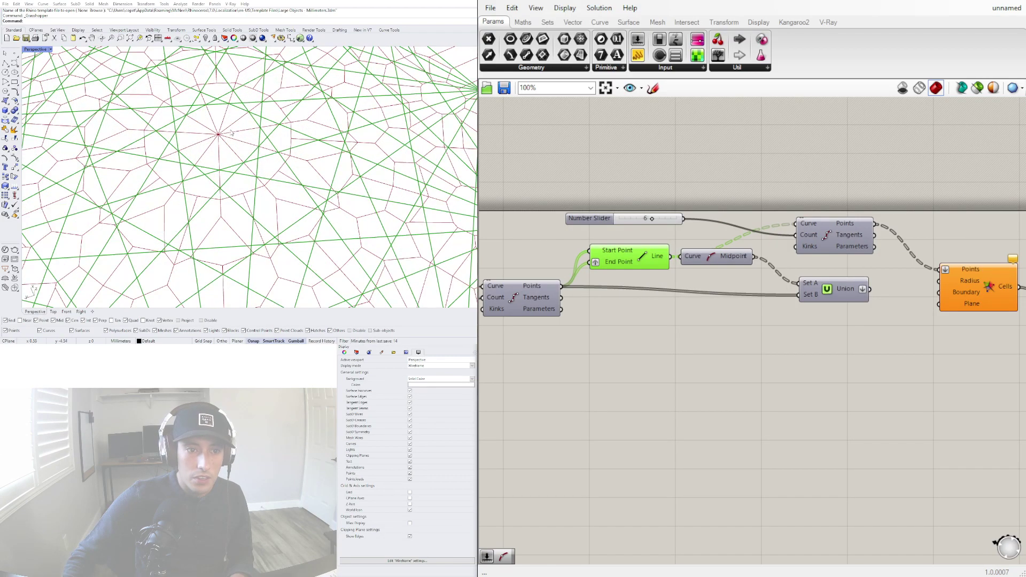
right_drag(687, 168, 592, 143)
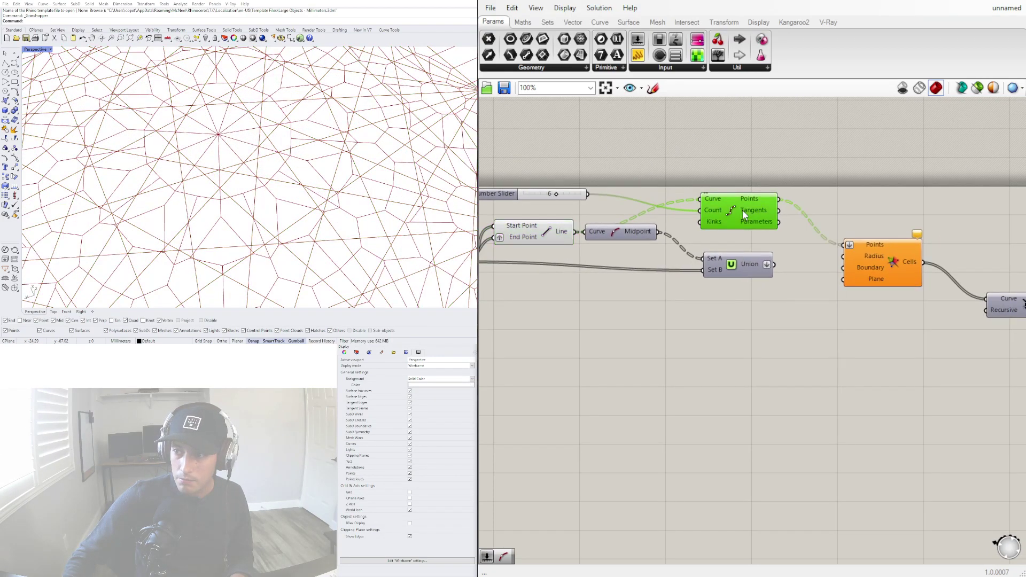
Turn on the preview of the second Divide Curve and view its points across the whole pattern.
right_click(743, 210)
right_click(733, 210)
right_click(733, 210)
click(749, 232)
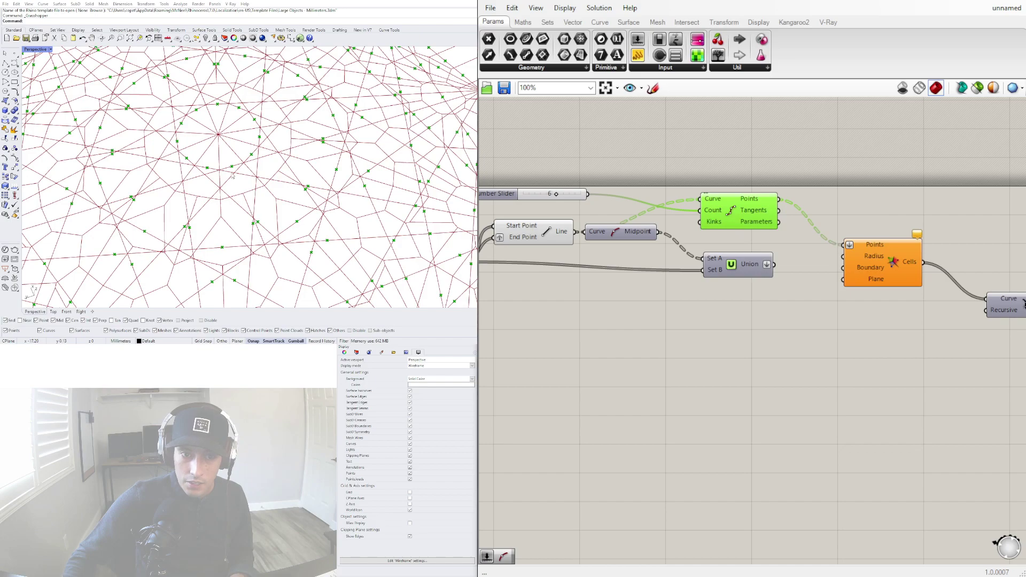
scroll(249, 176, down, 5)
scroll(680, 185, down, 2)
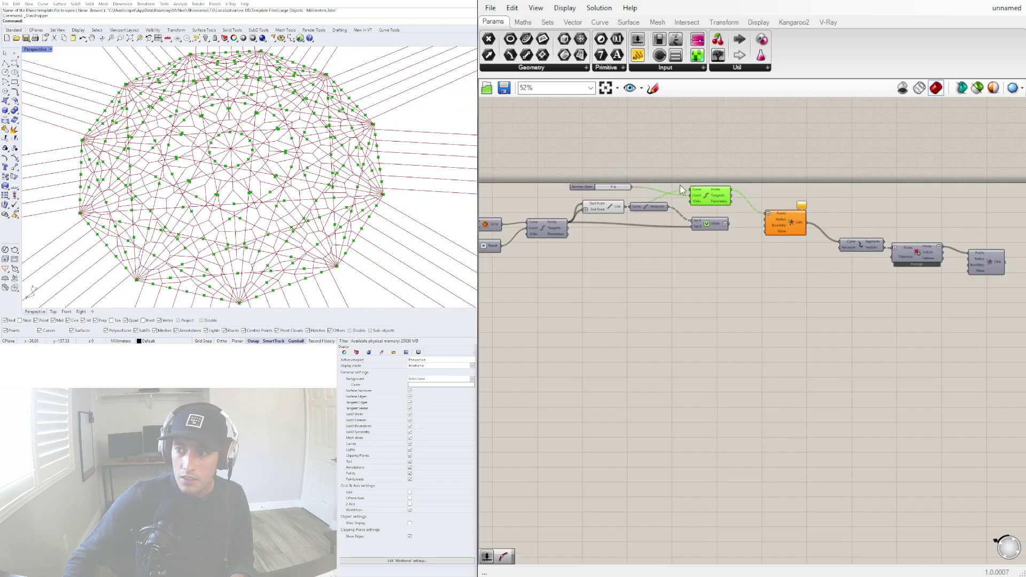
Dismiss the message box and switch the first Voronoi component's preview off and back on.
right_drag(733, 208, 800, 191)
right_drag(917, 277, 693, 266)
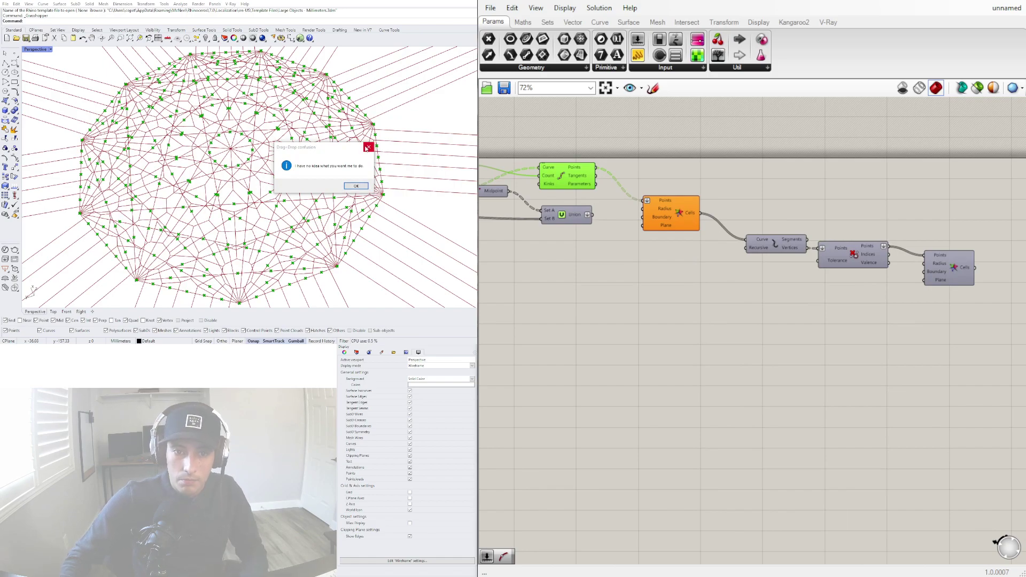
click(367, 147)
click(673, 209)
right_click(678, 212)
click(695, 231)
click(646, 317)
right_click(666, 212)
click(691, 178)
right_click(686, 212)
click(711, 233)
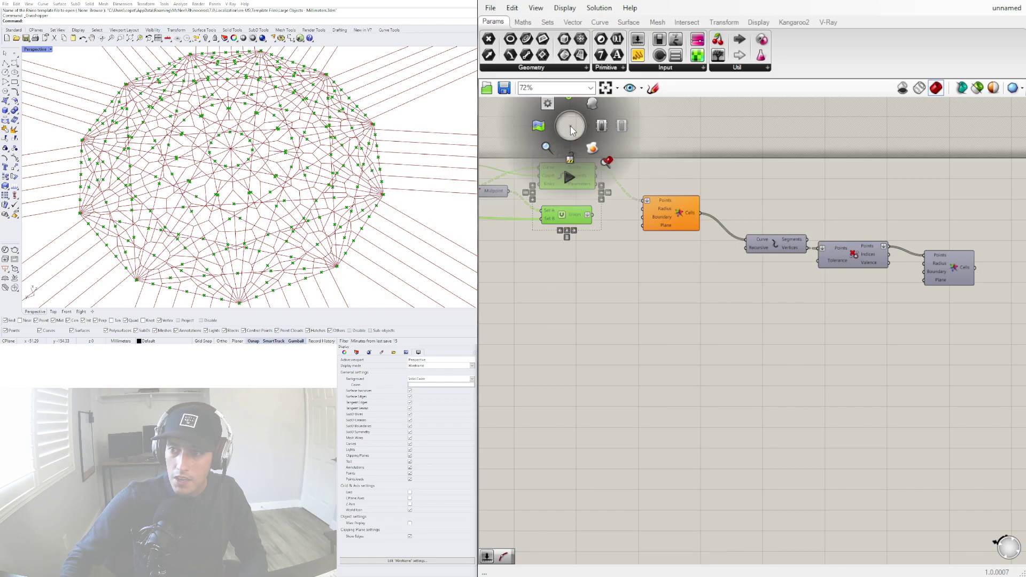
Turn off the previews of the second Divide Curve, Set Union and Line components, leaving the first Voronoi displayed.
right_drag(761, 170, 789, 265)
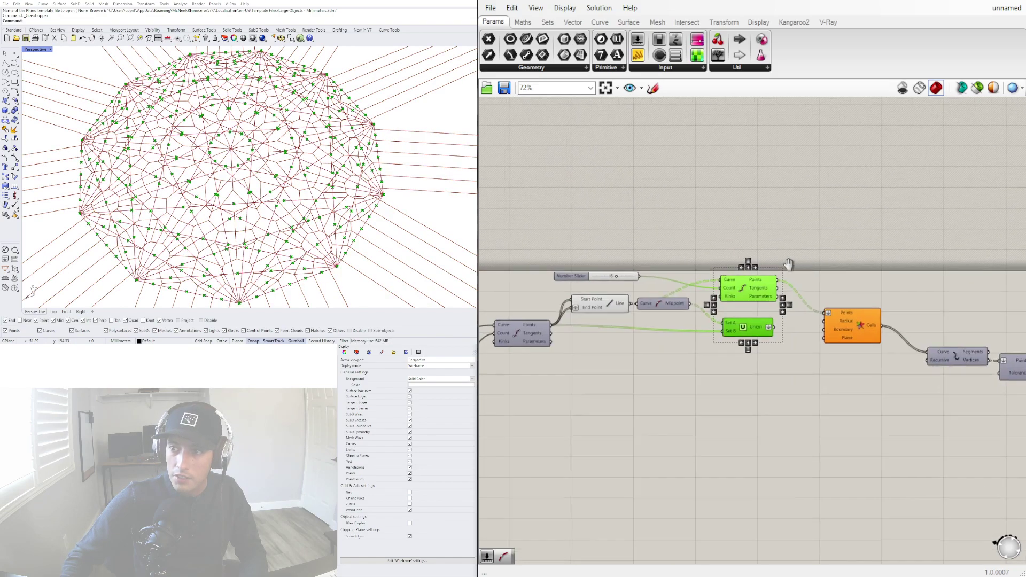
middle_click(756, 273)
click(764, 224)
click(822, 184)
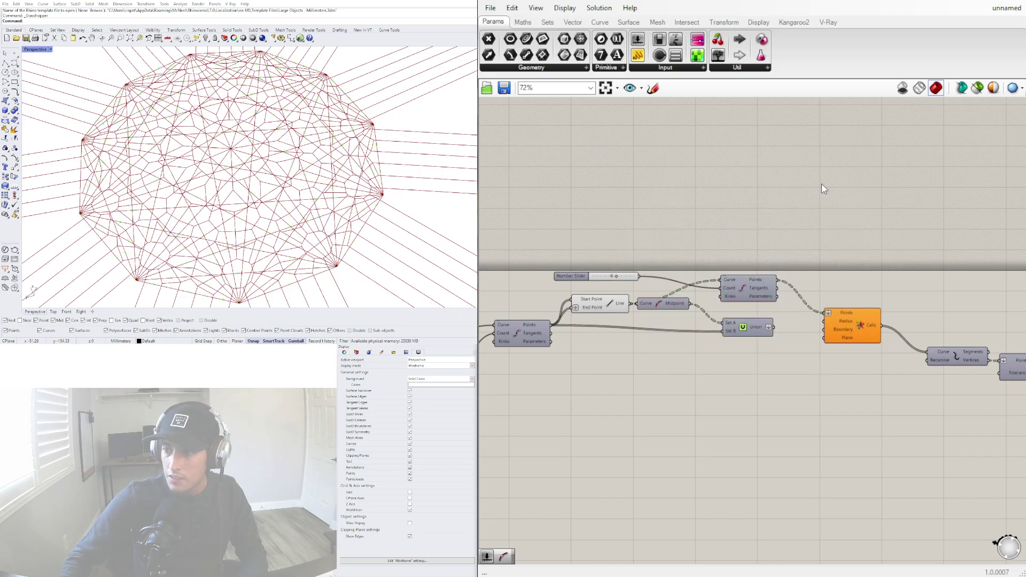
drag(768, 351, 576, 236)
middle_click(586, 216)
click(621, 190)
click(720, 159)
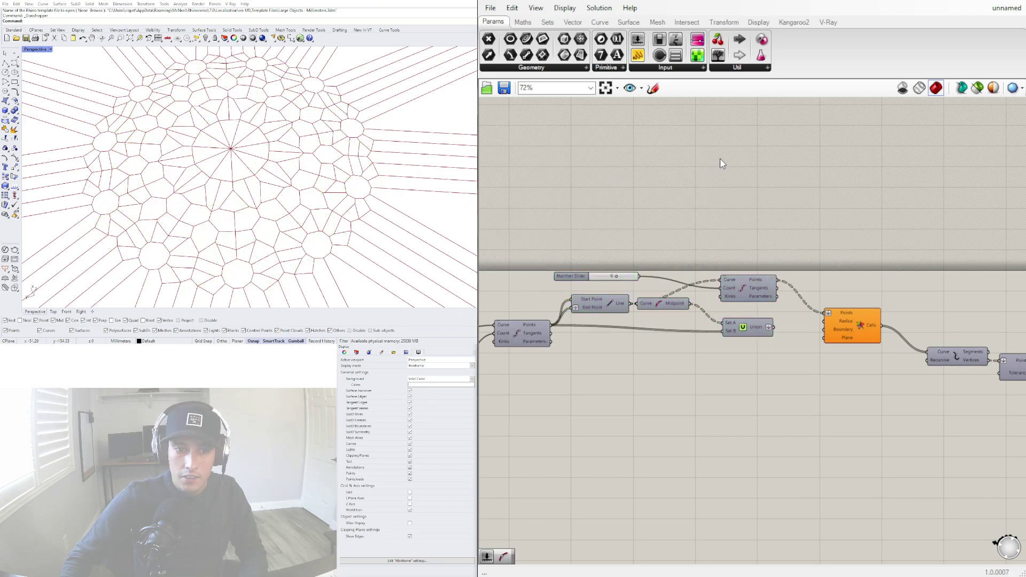
Set the slider feeding the Multiplication's input B to 1.0 and the one feeding input A to 7.
scroll(695, 187, down, 6)
right_drag(602, 252, 758, 247)
scroll(709, 227, up, 13)
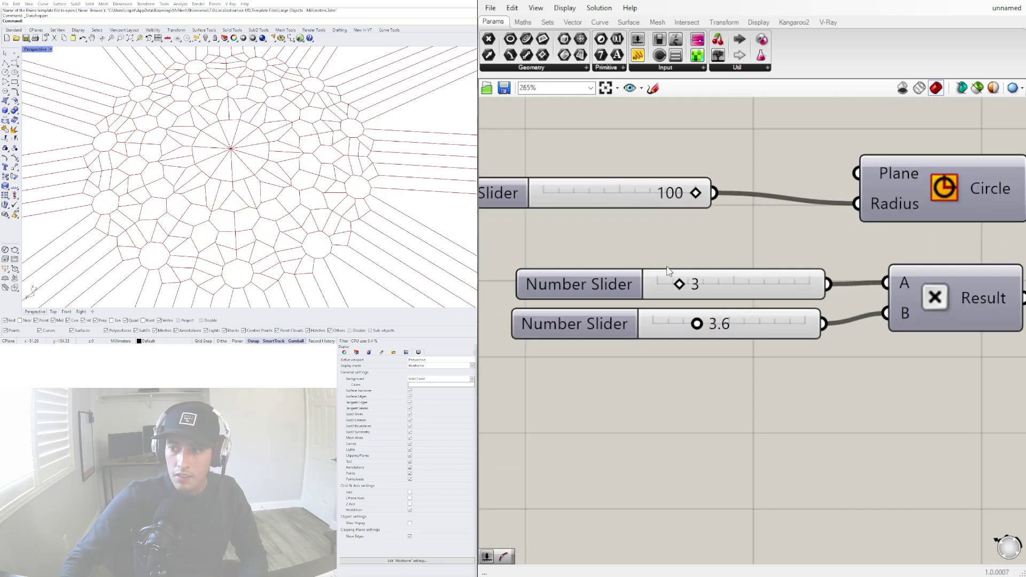
drag(702, 323, 655, 323)
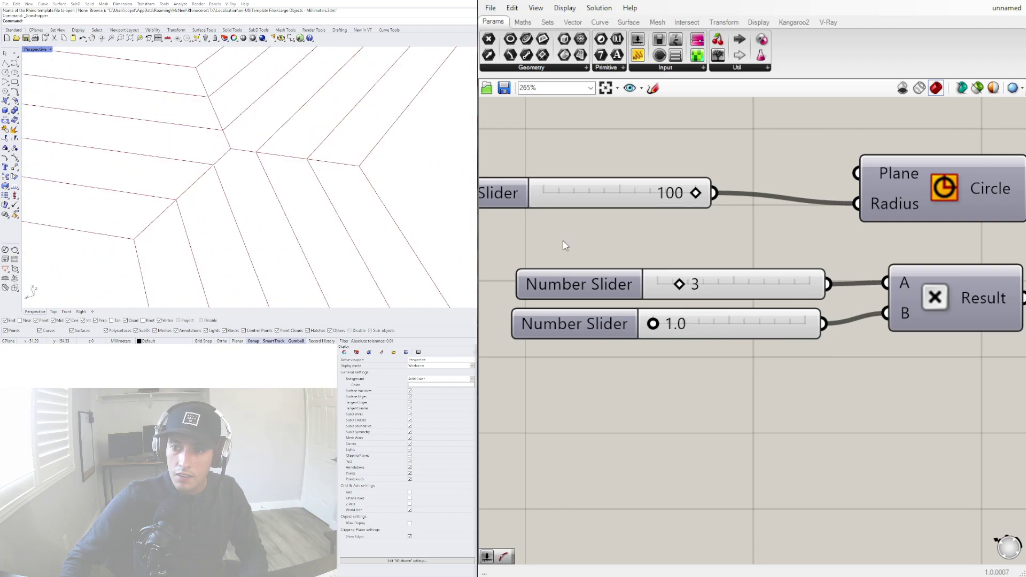
scroll(321, 175, down, 3)
scroll(320, 175, up, 3)
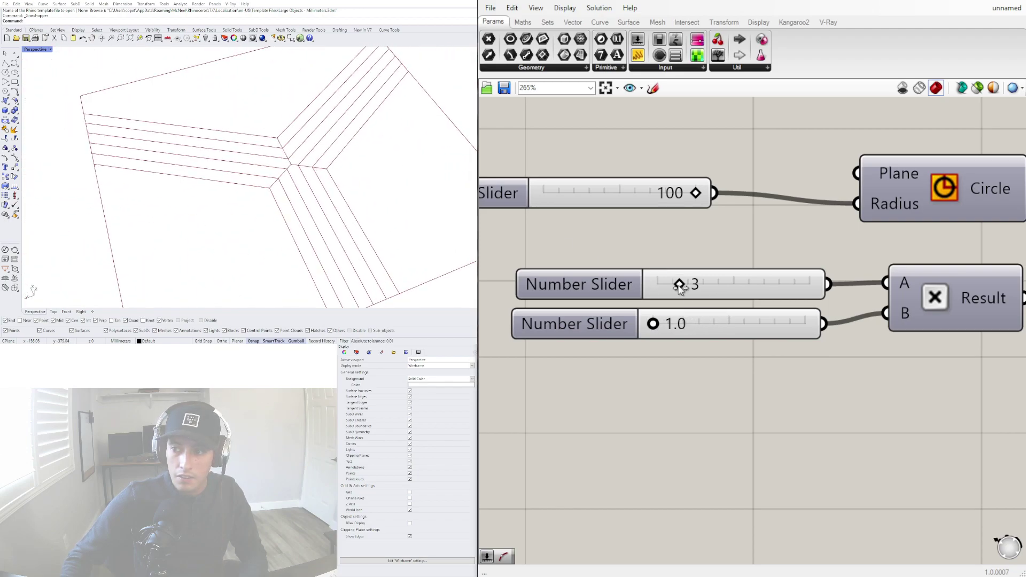
drag(681, 286, 758, 287)
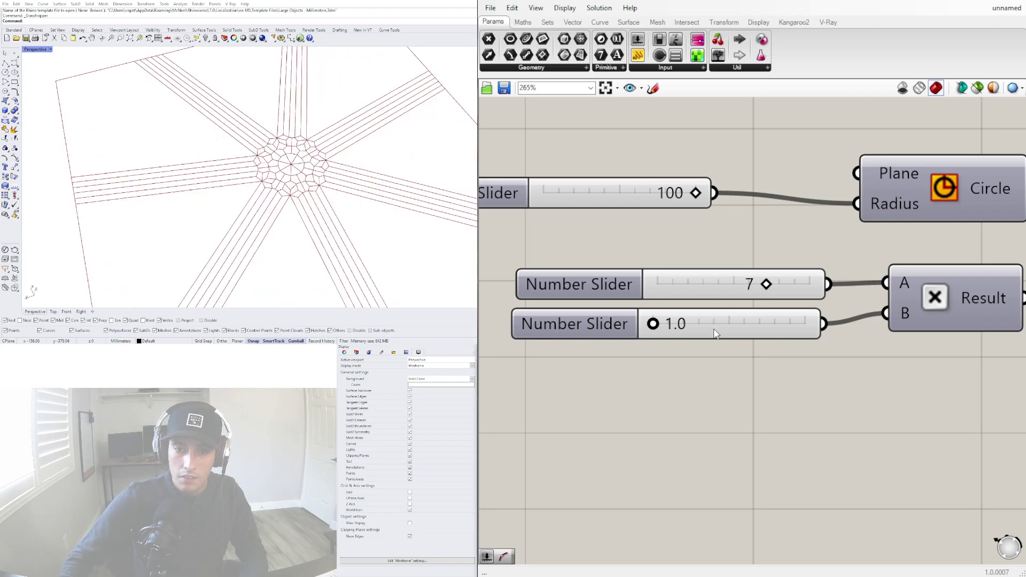
Try values of 5 and 9 on the slider feeding the second Divide Curve's Count input.
scroll(681, 333, up, 3)
scroll(783, 282, down, 5)
right_drag(810, 313, 717, 274)
scroll(724, 275, down, 4)
right_drag(921, 361, 513, 348)
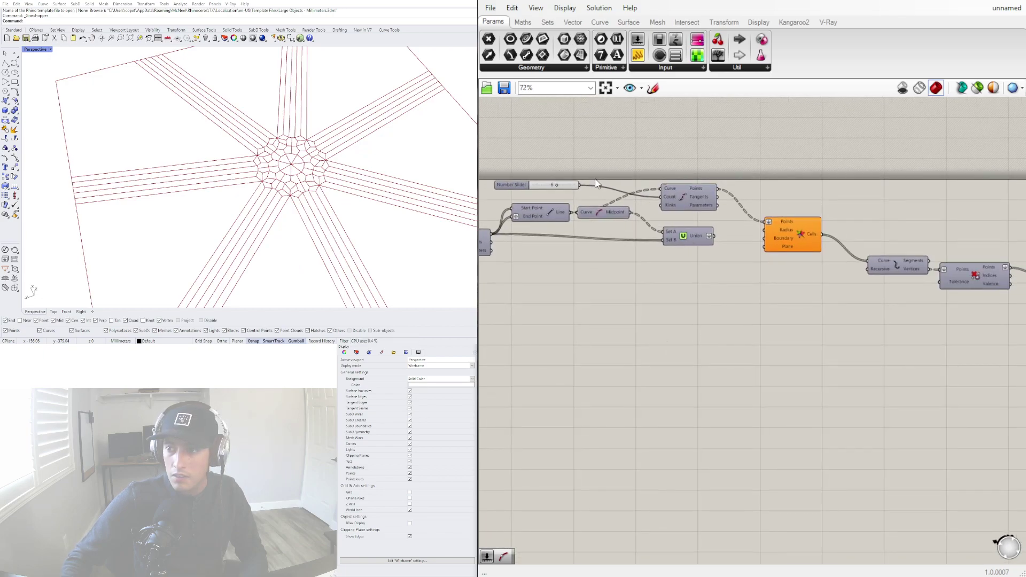
scroll(587, 185, up, 4)
drag(540, 176, 533, 176)
scroll(748, 242, down, 1)
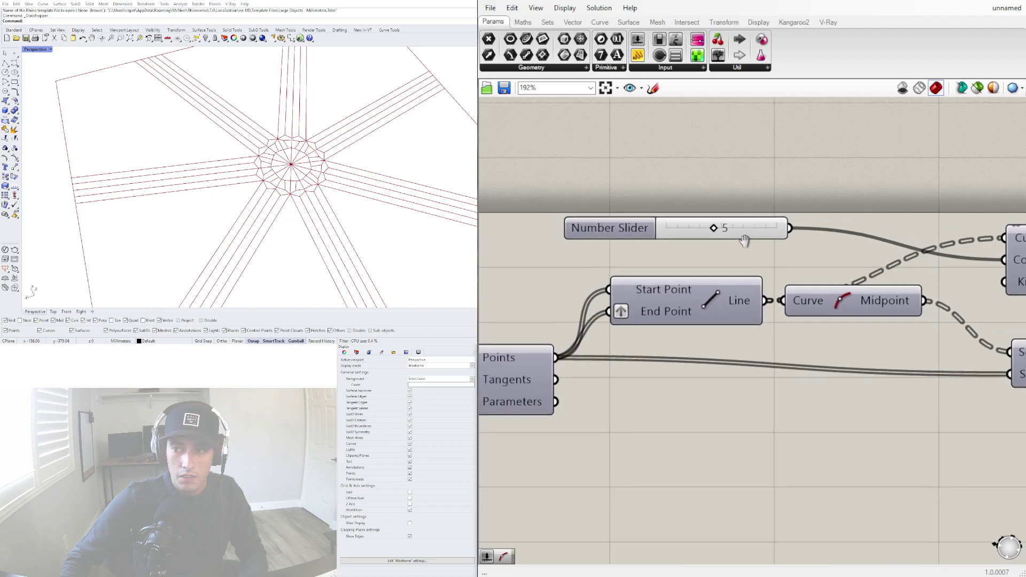
scroll(743, 243, up, 4)
drag(758, 250, 921, 257)
scroll(708, 226, down, 3)
Raise the maximum of the slider feeding the second Divide Curve's Count and set the slider to 30.
double_click(685, 208)
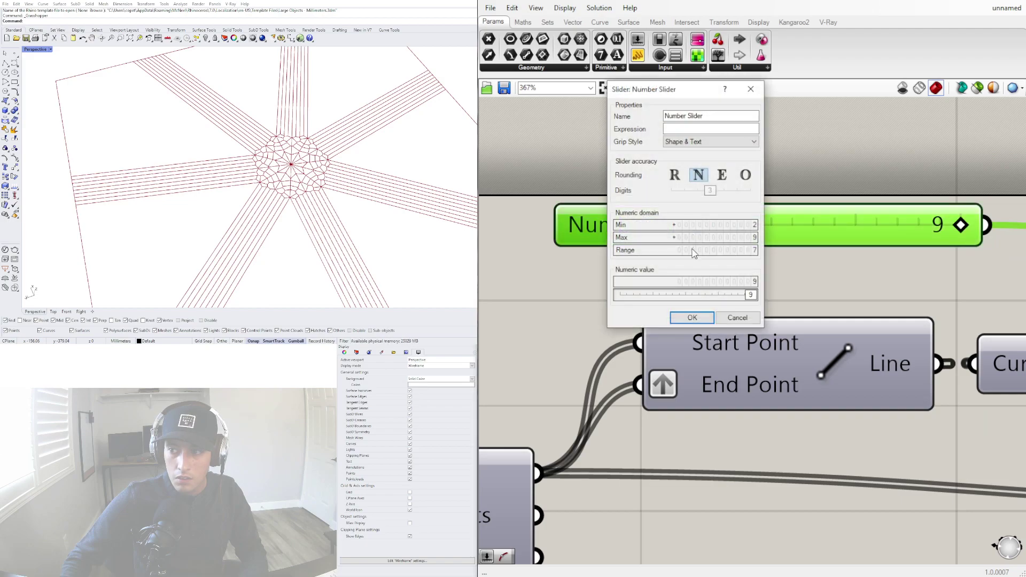
double_click(702, 239)
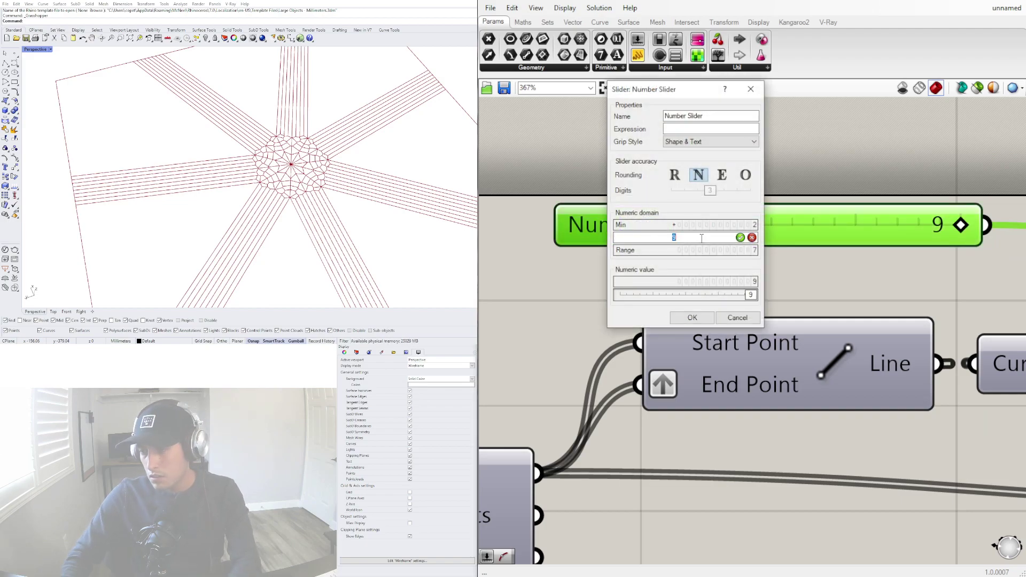
click(692, 318)
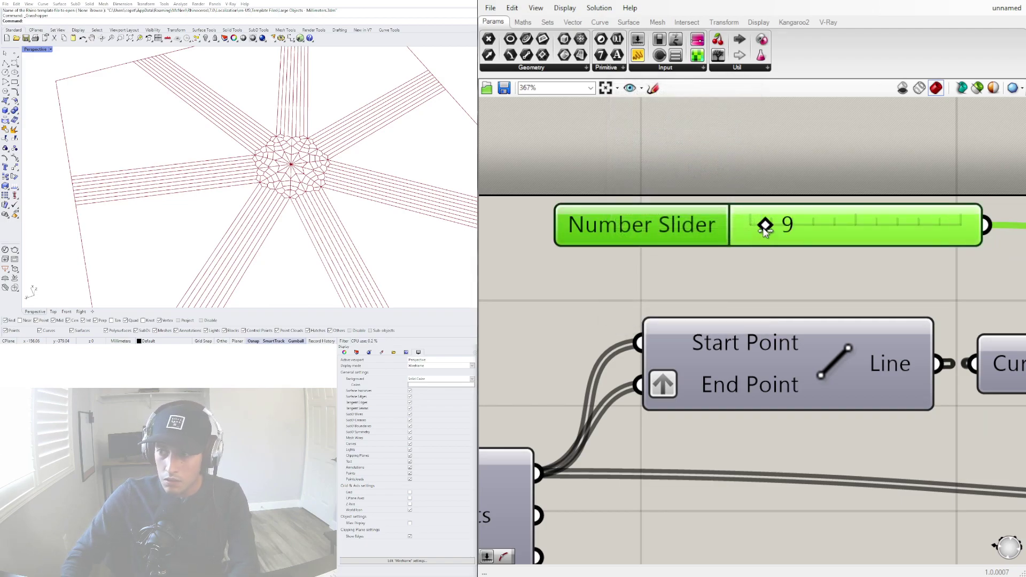
drag(766, 228, 812, 235)
scroll(693, 292, down, 5)
right_drag(643, 326, 909, 278)
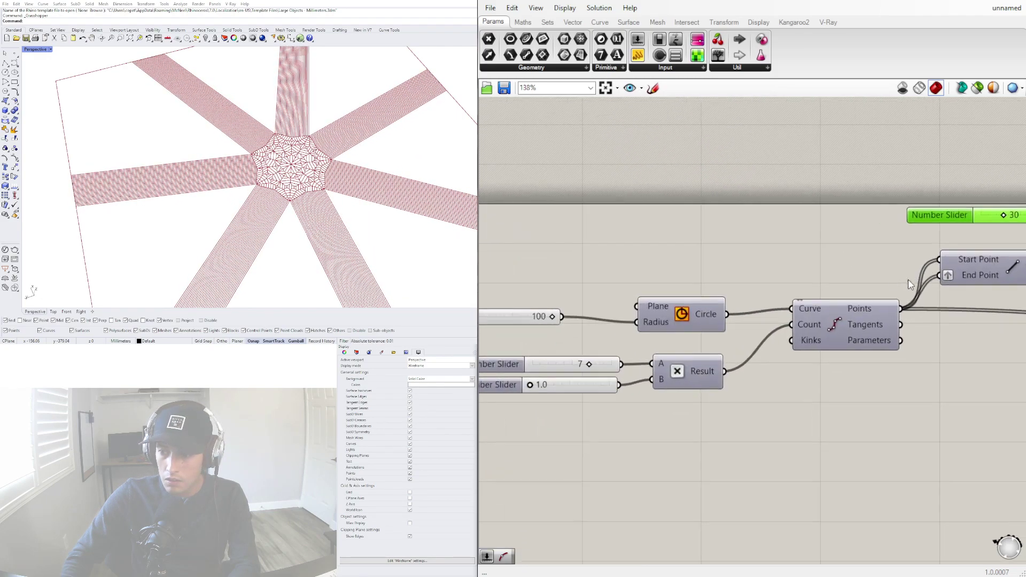
Set the slider feeding the Multiplication's input A to 9 and look closely at the centre of the pattern.
right_drag(556, 387, 782, 357)
scroll(827, 338, up, 5)
drag(847, 324, 891, 323)
scroll(315, 178, up, 6)
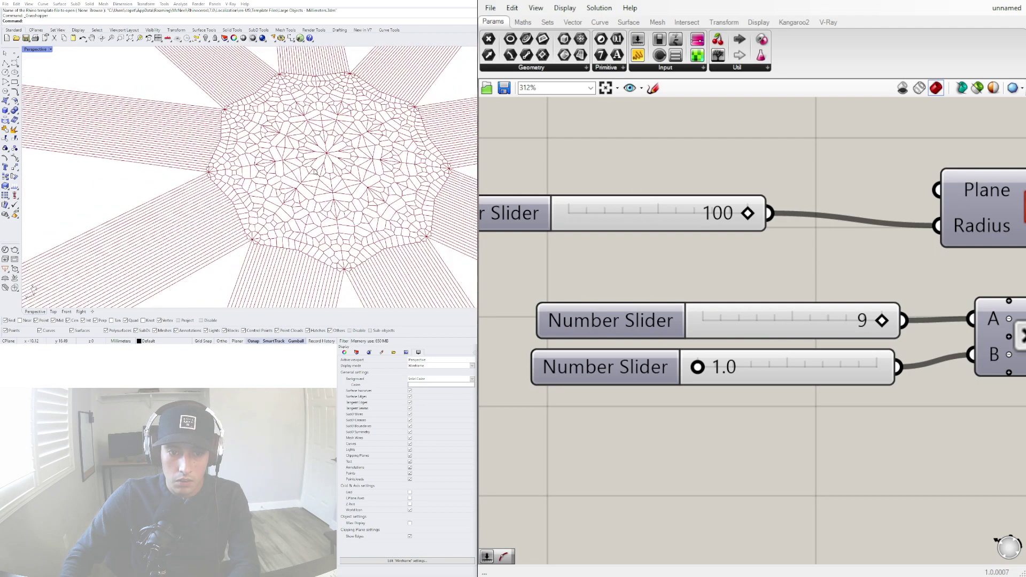
scroll(652, 203, down, 4)
Set the slider feeding the second Divide Curve's Count to 4.
scroll(782, 195, up, 5)
drag(782, 197, 737, 203)
scroll(408, 170, down, 3)
scroll(549, 270, down, 6)
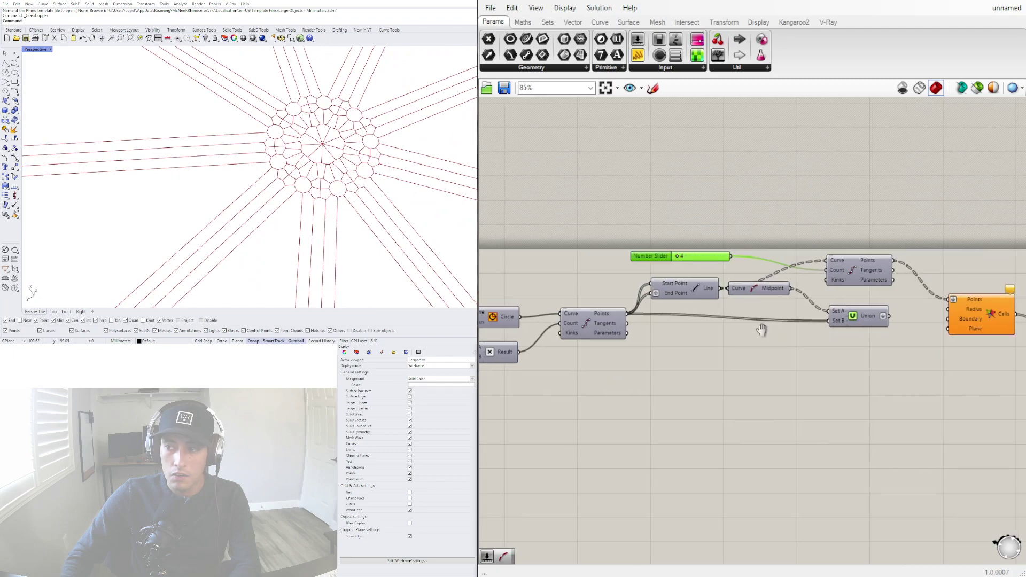
Examine the components around the first Voronoi and the long cells radiating out to the pattern's outer boundary.
drag(947, 386, 673, 231)
scroll(695, 233, up, 3)
click(845, 264)
scroll(877, 328, down, 4)
drag(916, 338, 708, 217)
scroll(733, 258, up, 3)
click(713, 272)
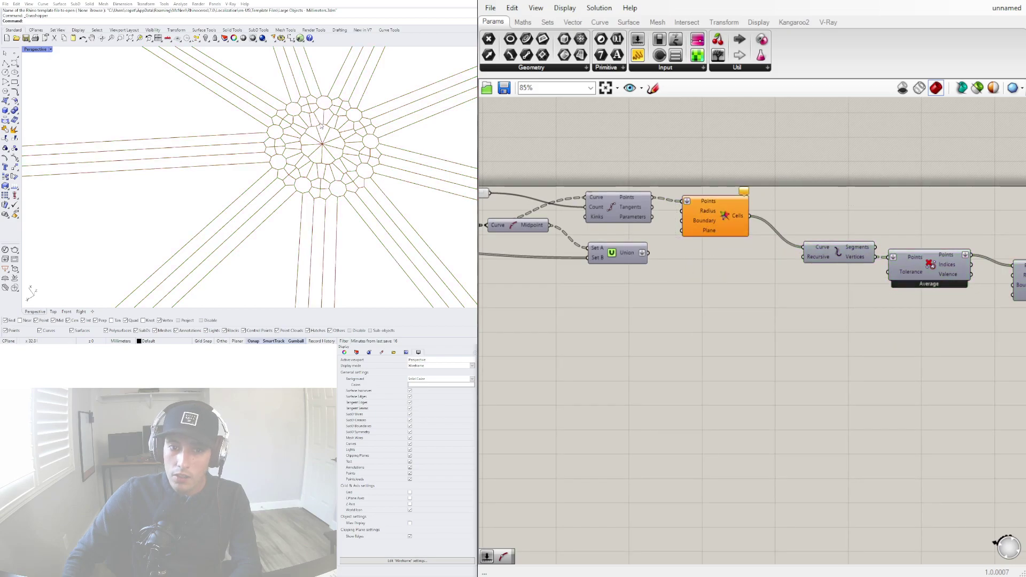
scroll(282, 107, down, 1)
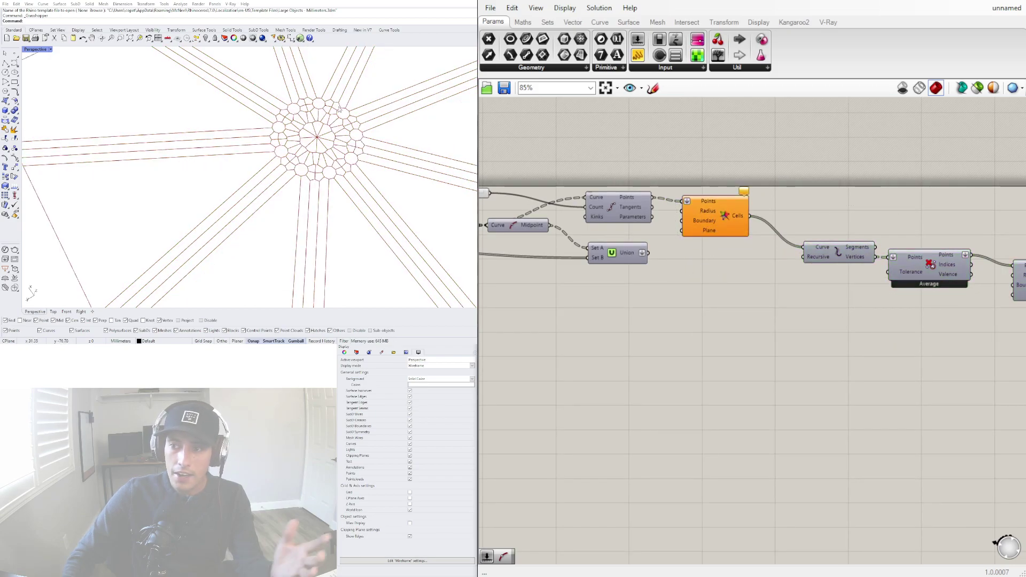
scroll(300, 107, down, 3)
right_drag(321, 139, 368, 160)
scroll(681, 343, down, 2)
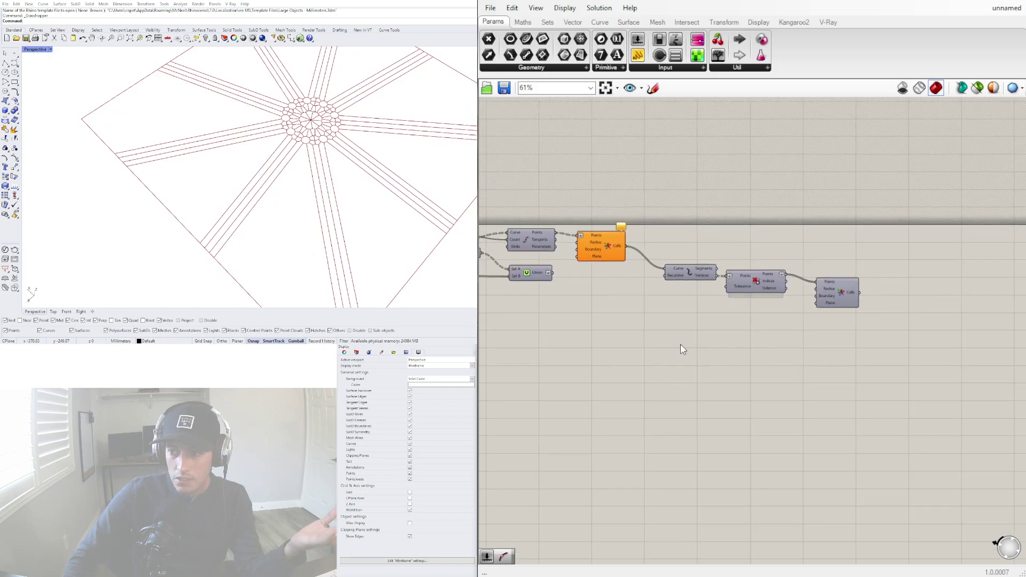
Select the first Voronoi component and check its Radius, Boundary and Plane inputs.
drag(654, 247, 647, 245)
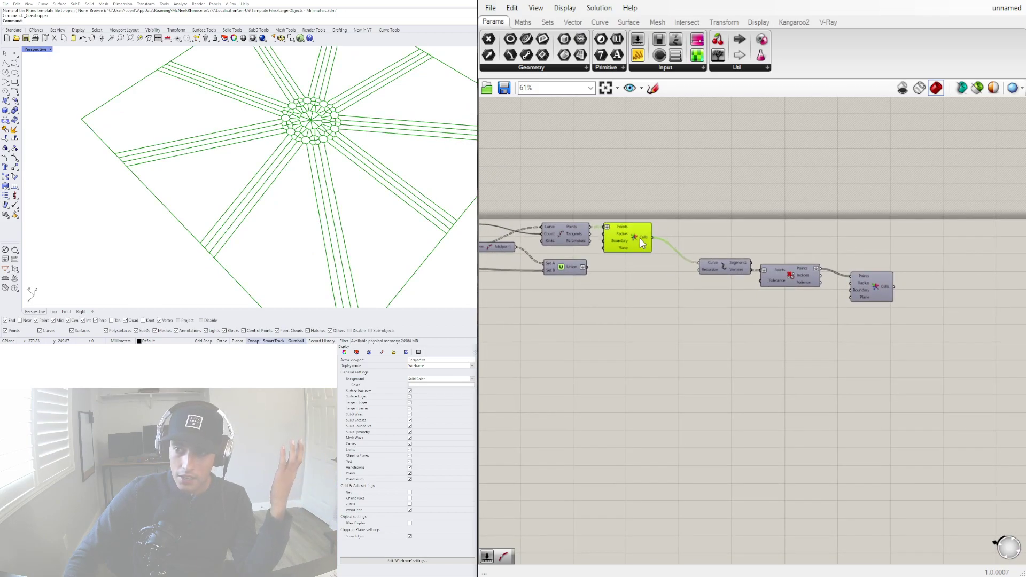
click(640, 257)
scroll(652, 243, up, 3)
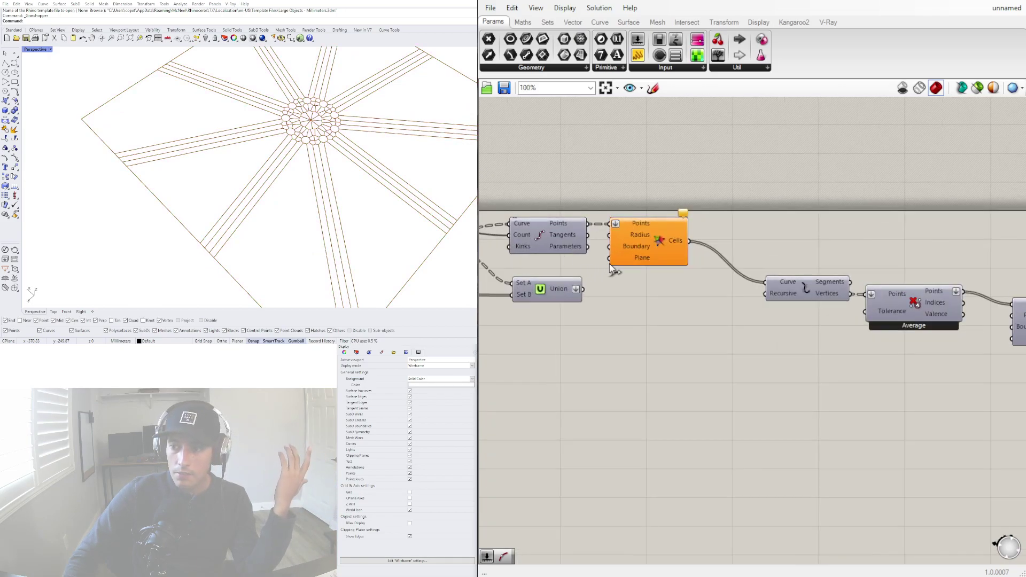
scroll(710, 231, down, 2)
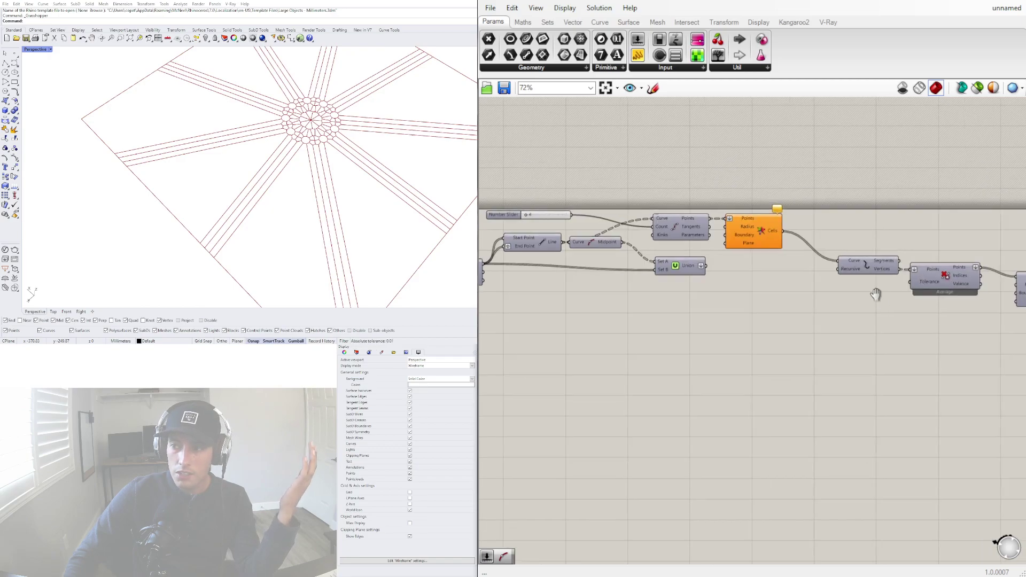
scroll(697, 226, up, 3)
click(712, 230)
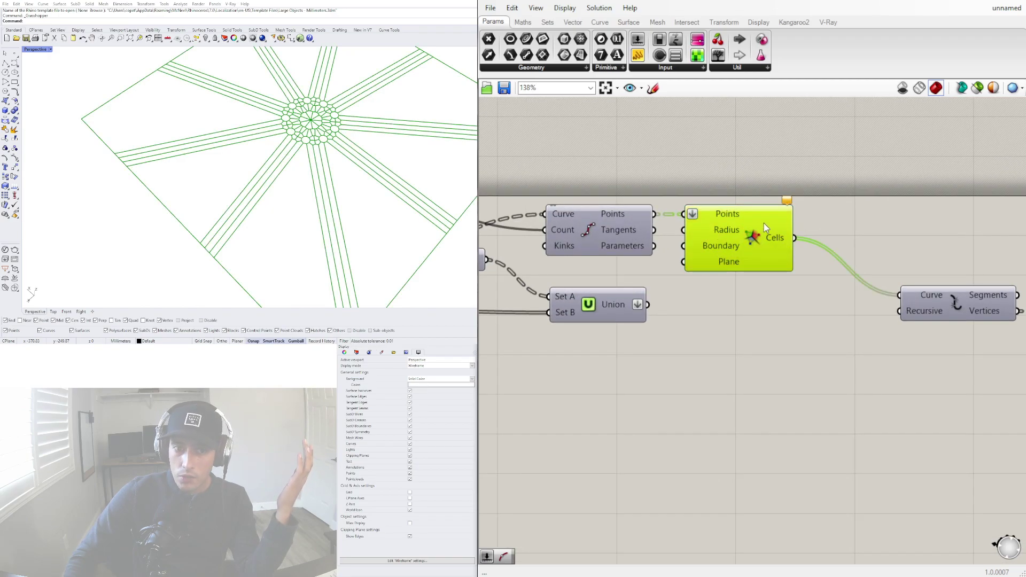
Turn on the preview of the Circle component.
scroll(674, 243, down, 4)
right_drag(631, 268, 1021, 270)
scroll(845, 284, up, 3)
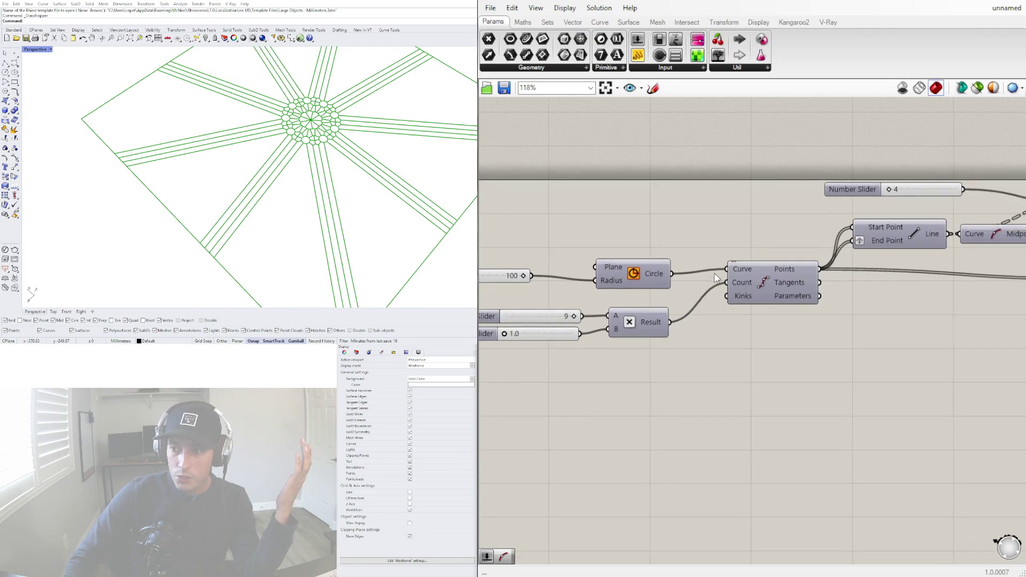
right_click(637, 273)
key(Escape)
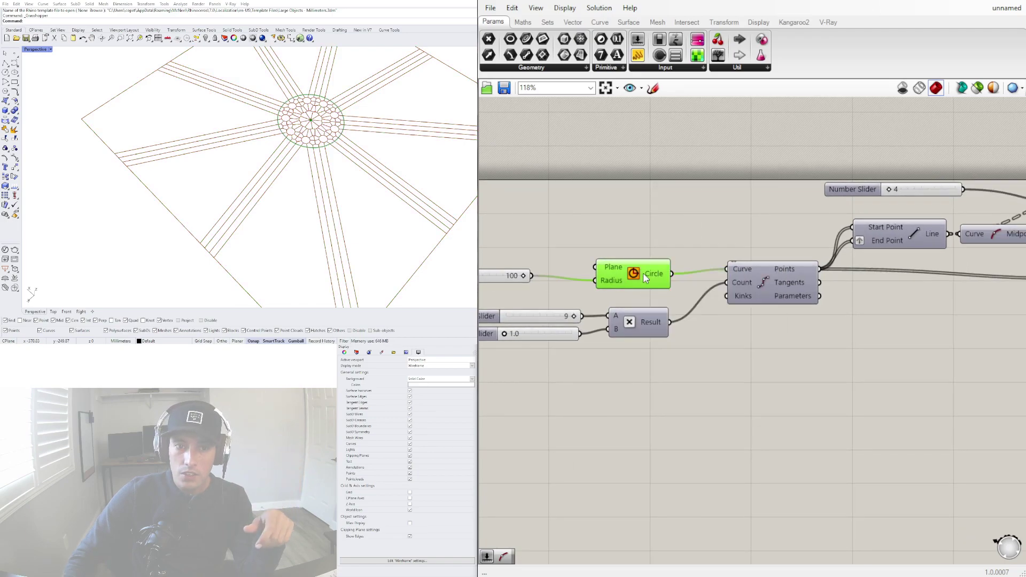
Add a Box parameter below the first Divide Curve and connect the Circle output to it.
scroll(639, 275, up, 2)
scroll(636, 272, down, 4)
double_click(705, 334)
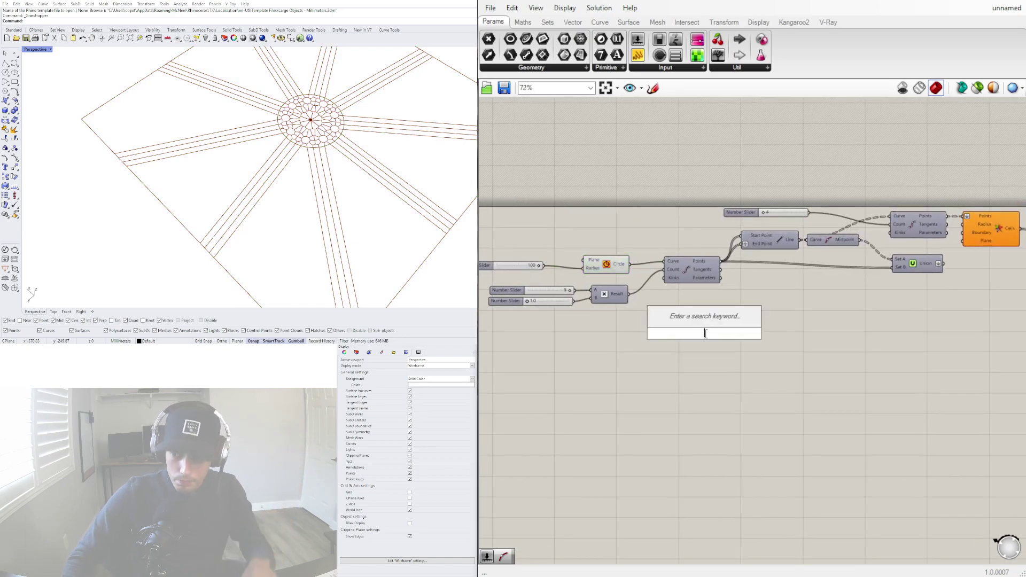
text(box)
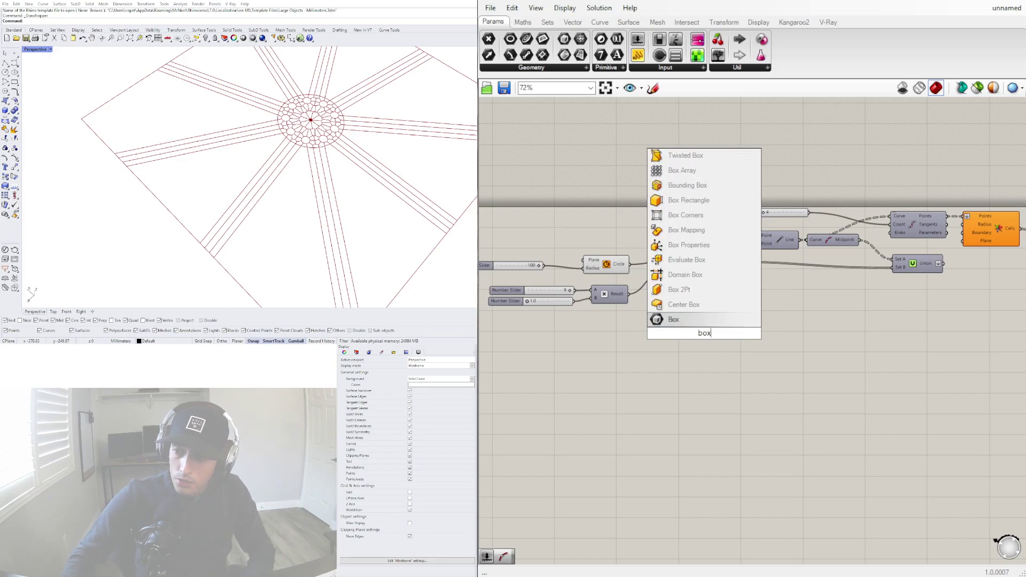
click(673, 319)
drag(631, 264, 703, 314)
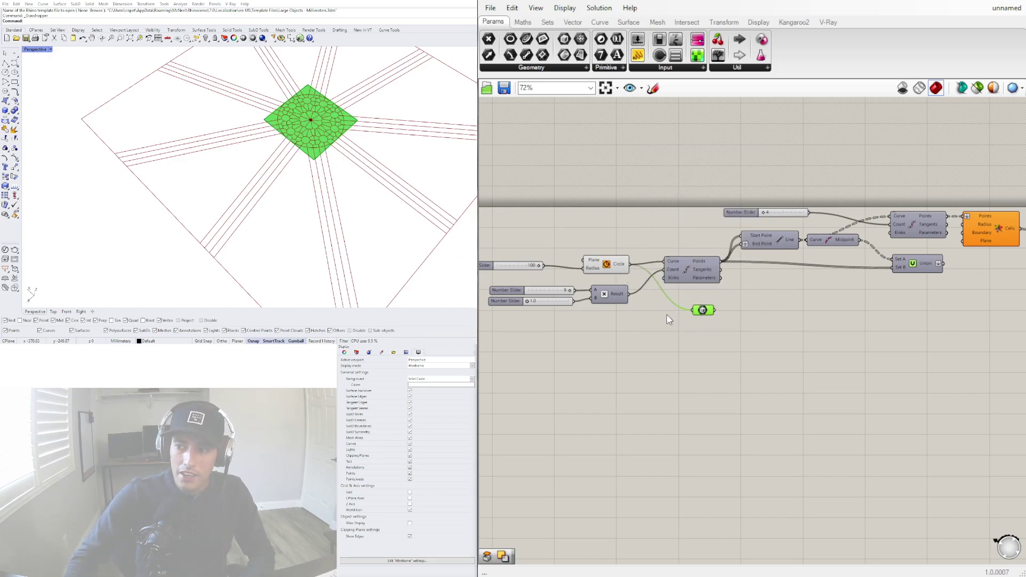
Add a Deconstruct Brep component beside the Box parameter and feed the box into its Brep input.
scroll(695, 313, up, 5)
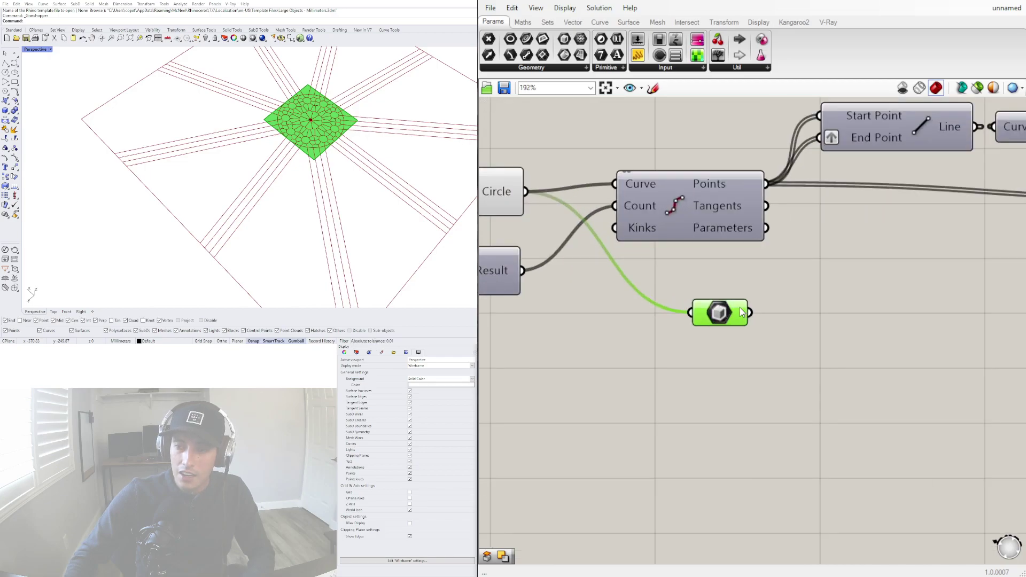
double_click(837, 350)
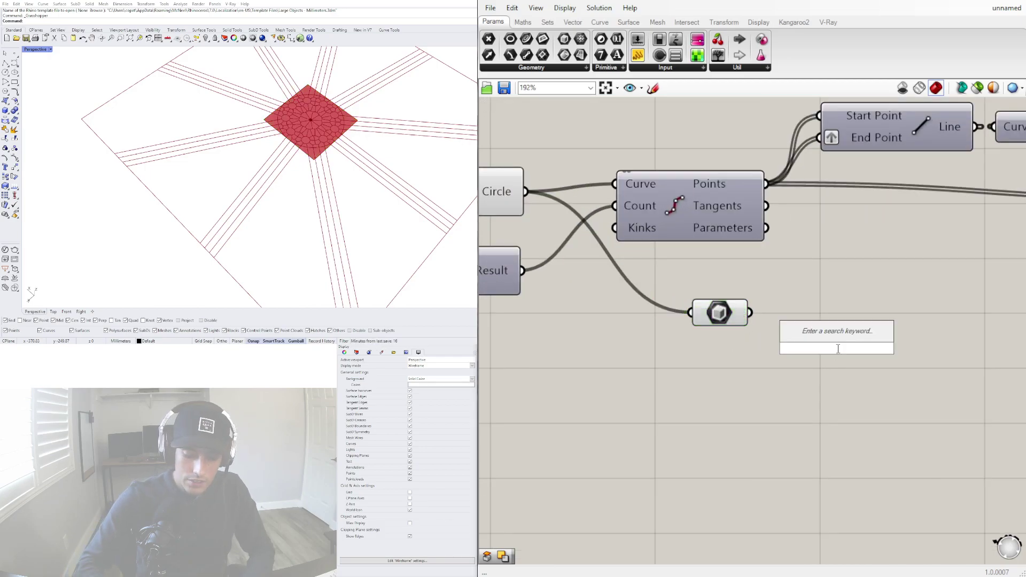
text(i)
key(BackSpace)
text(dec)
click(842, 247)
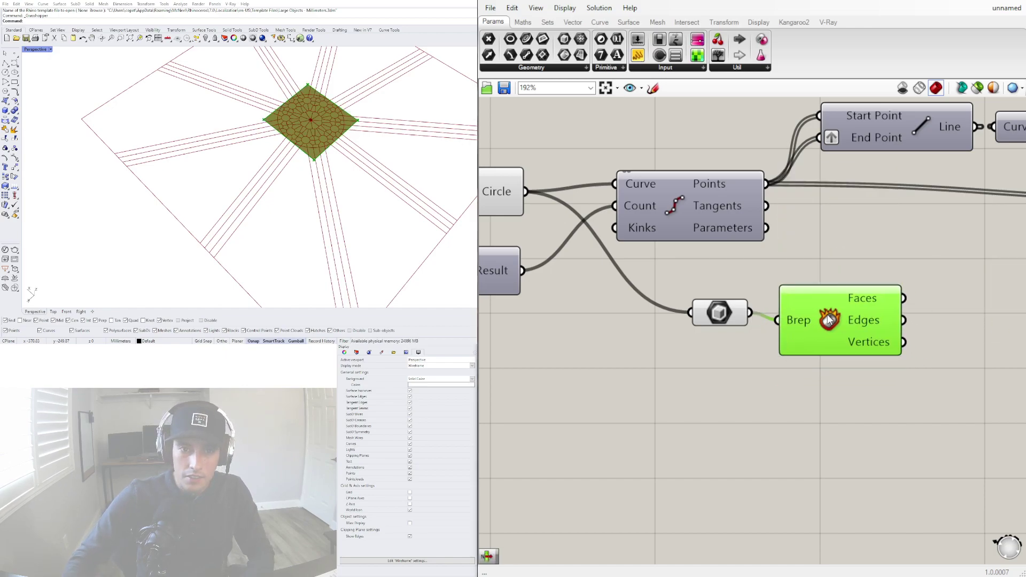
Add a List Item component and connect Deconstruct Brep's Faces output to its List input.
right_drag(942, 353, 791, 355)
double_click(791, 355)
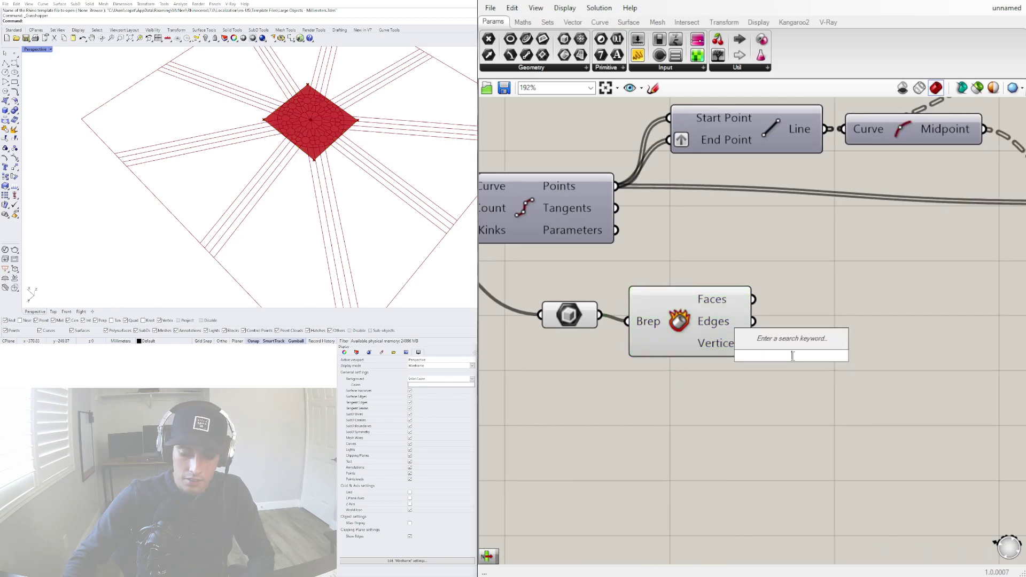
text(item)
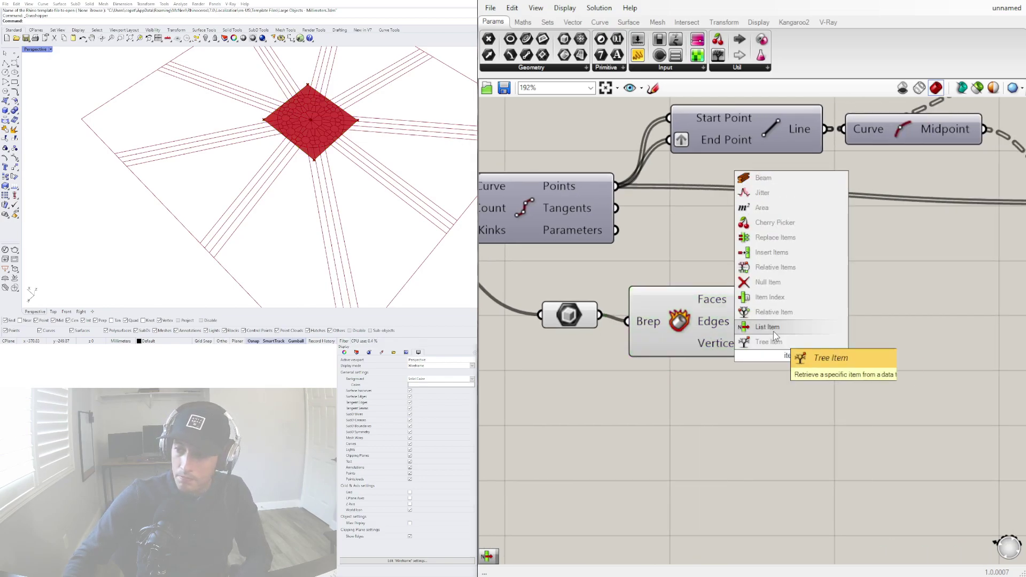
click(775, 330)
drag(777, 358, 865, 341)
drag(753, 300, 841, 307)
Connect the List Item output to the Boundary input of the first Voronoi.
right_drag(856, 348, 595, 396)
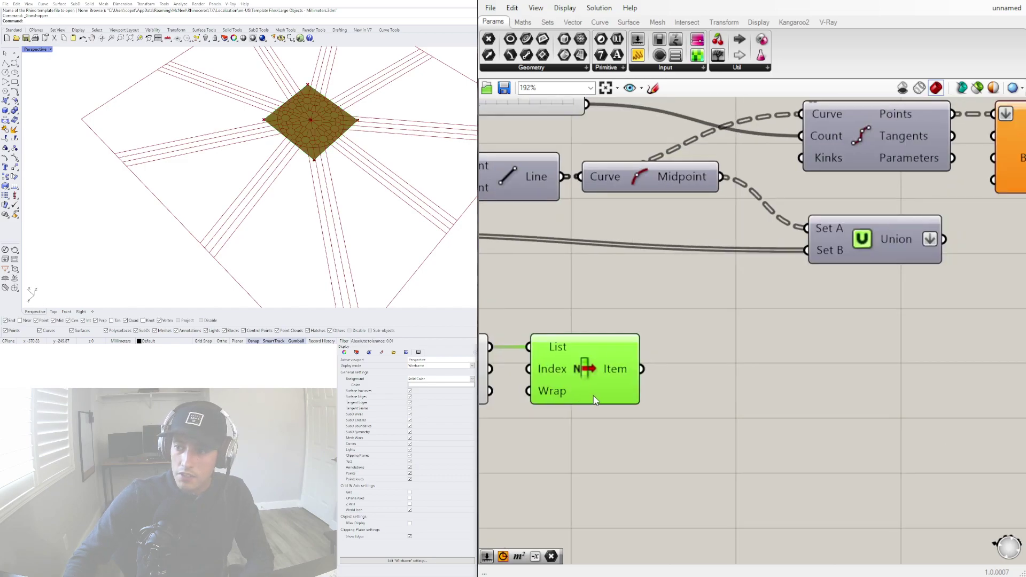
click(651, 402)
scroll(651, 402, down, 1)
scroll(650, 401, down, 2)
click(633, 373)
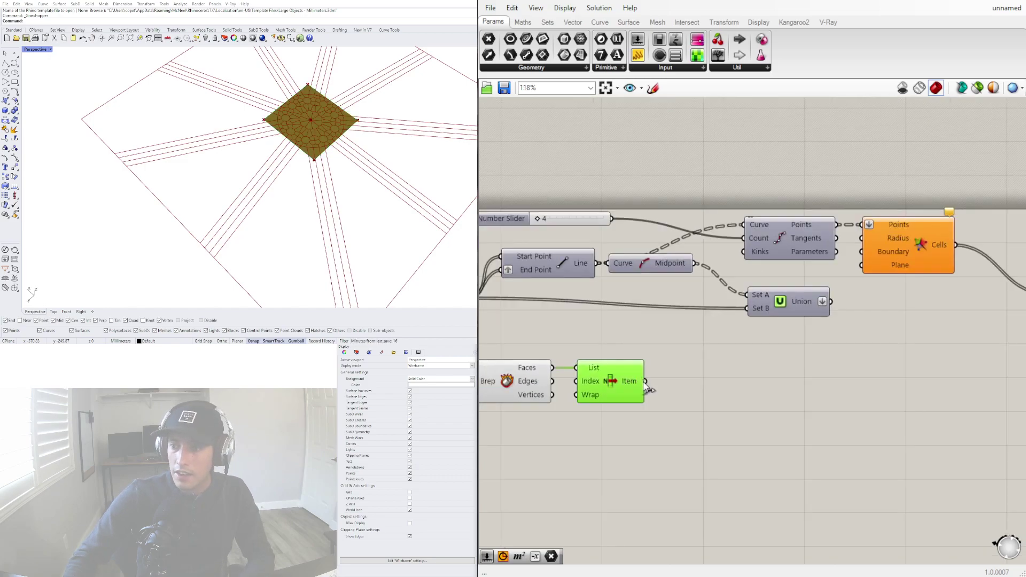
drag(646, 381, 910, 324)
Turn off the previews of the Box, Deconstruct Brep and List Item components together.
scroll(930, 365, down, 4)
right_drag(930, 365, 875, 336)
drag(793, 403, 606, 299)
middle_click(606, 298)
click(644, 261)
click(713, 434)
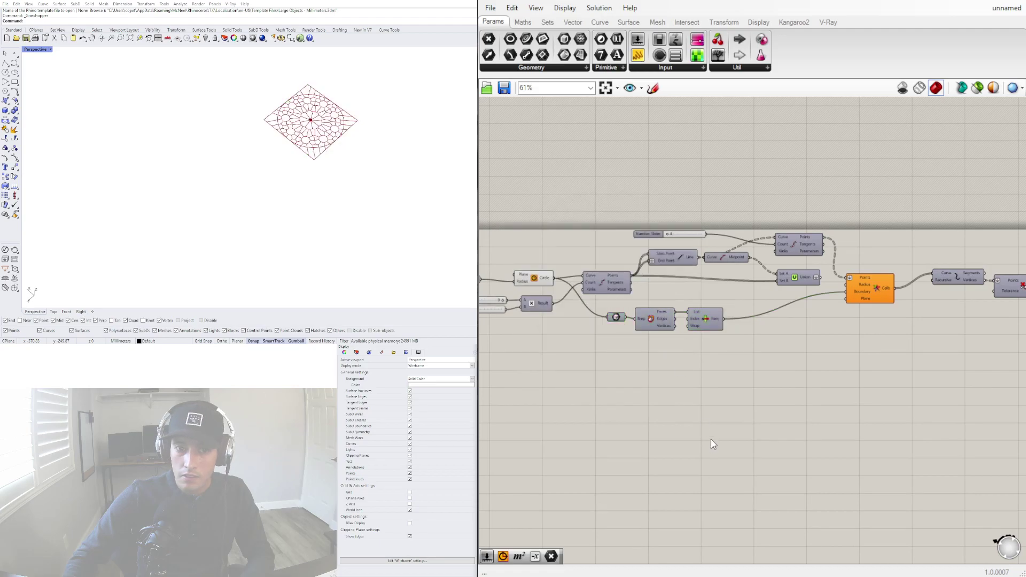
Try to raise the Circle's Radius slider beyond 100.
right_drag(782, 375, 754, 372)
scroll(663, 335, up, 1)
right_drag(663, 335, 845, 344)
scroll(813, 341, up, 2)
click(742, 313)
drag(742, 316, 746, 319)
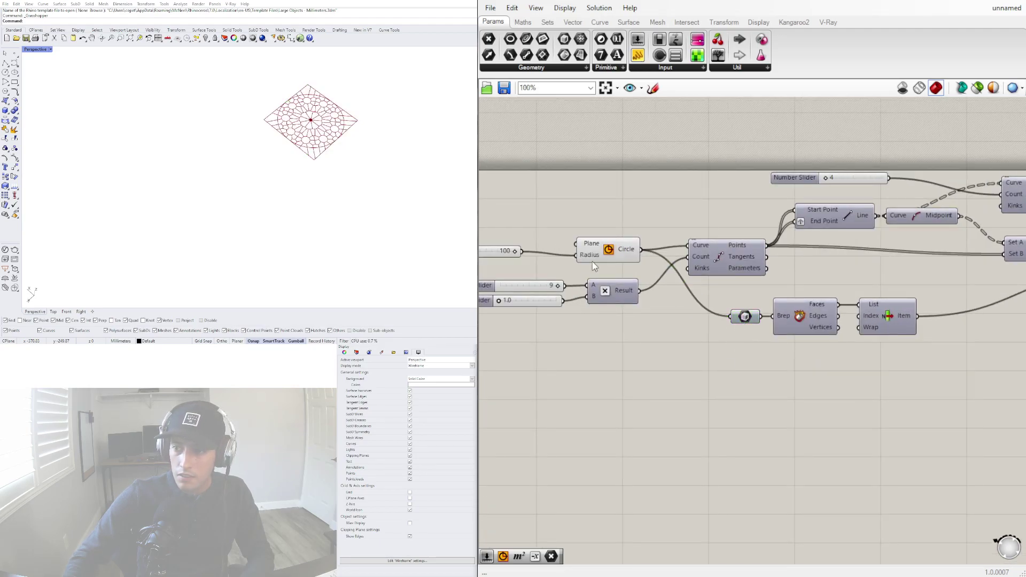
scroll(555, 264, up, 5)
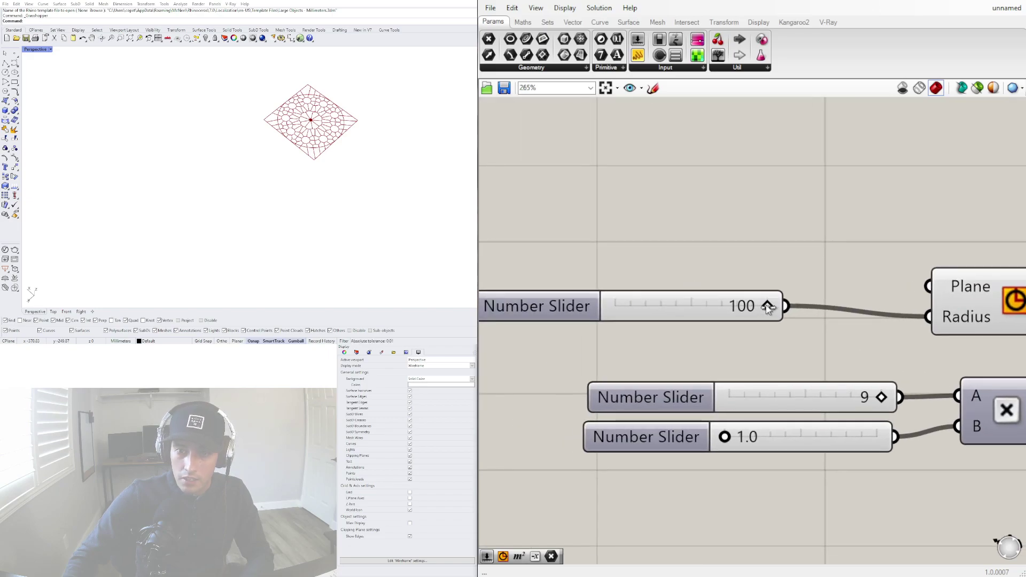
drag(767, 309, 818, 310)
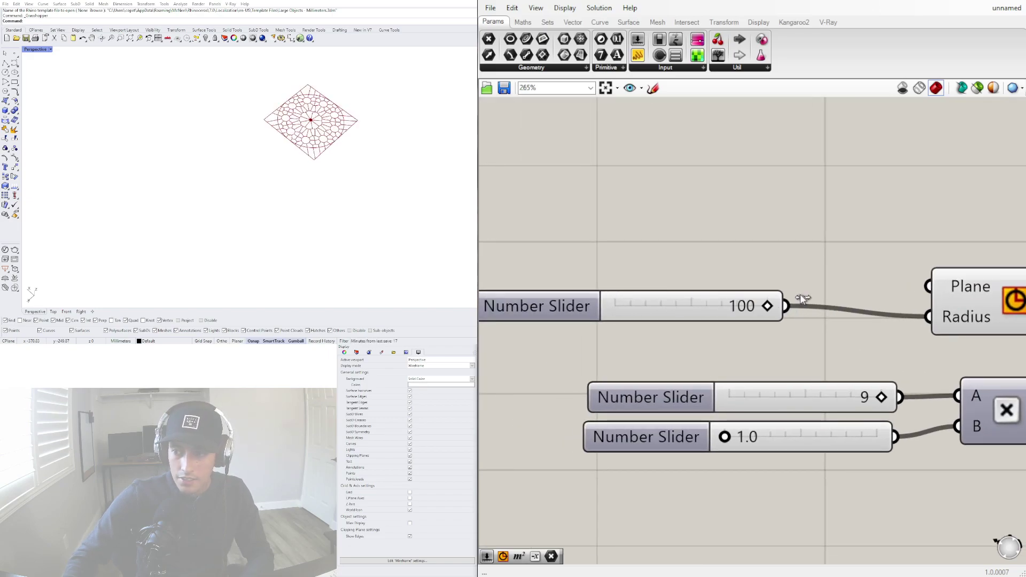
Check the first Voronoi's wired and empty inputs and the components on either side of it.
scroll(776, 223, down, 3)
right_drag(984, 349, 664, 340)
scroll(665, 340, down, 5)
right_drag(912, 329, 741, 338)
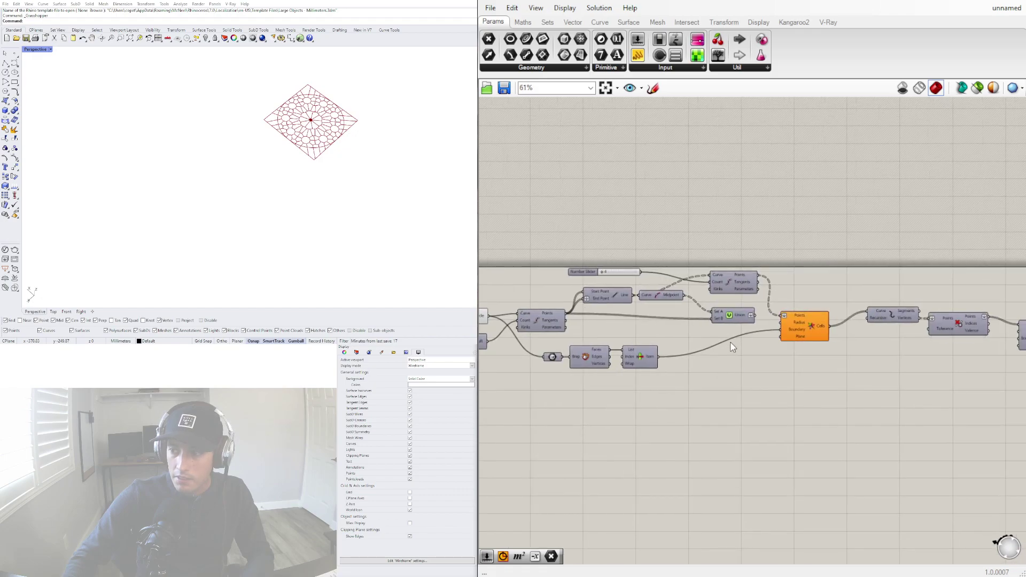
scroll(749, 335, up, 4)
click(857, 326)
scroll(845, 315, up, 3)
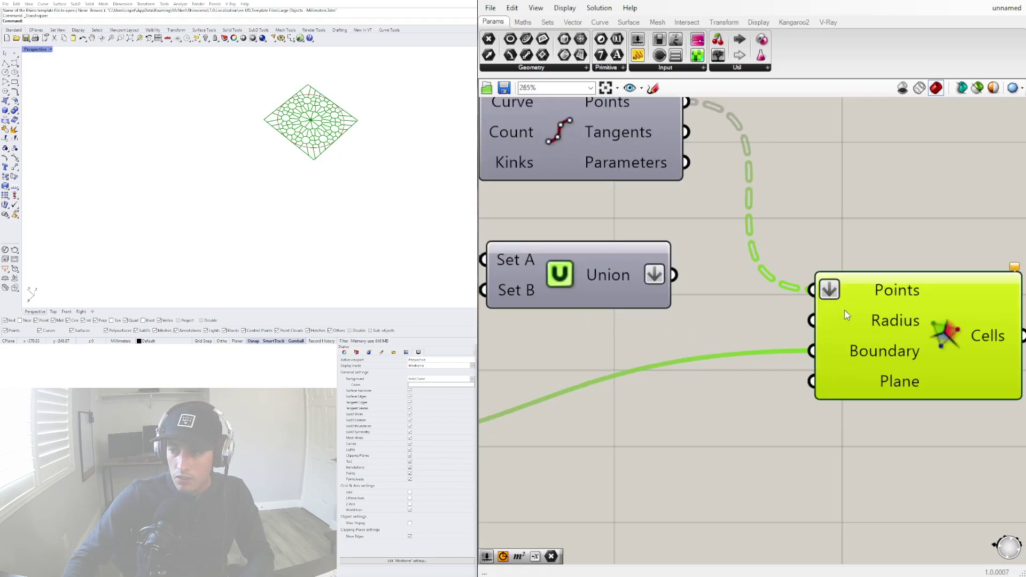
scroll(849, 312, down, 5)
right_drag(871, 369, 574, 366)
right_drag(829, 385, 720, 342)
scroll(720, 341, up, 1)
right_click(748, 398)
Move the first Voronoi component slightly farther from Set Union to make room before its inputs.
right_drag(581, 323, 764, 342)
scroll(764, 341, up, 3)
drag(791, 316, 821, 346)
click(702, 370)
Add a number slider with the value 1.5 and connect it to the first Voronoi's Radius input.
scroll(503, 284, up, 3)
double_click(583, 323)
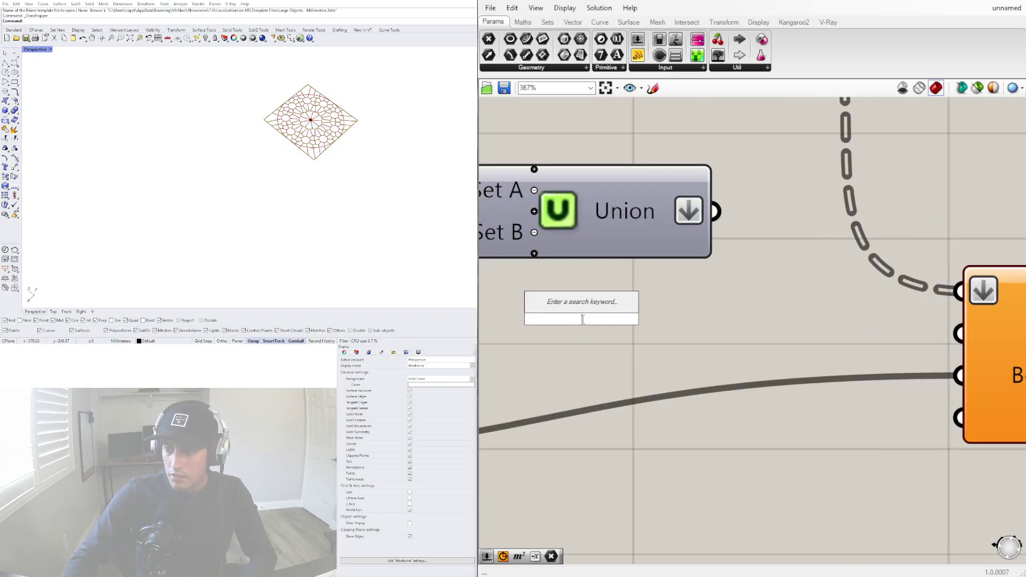
text(1.5)
key(Return)
drag(800, 319, 933, 338)
scroll(301, 108, up, 6)
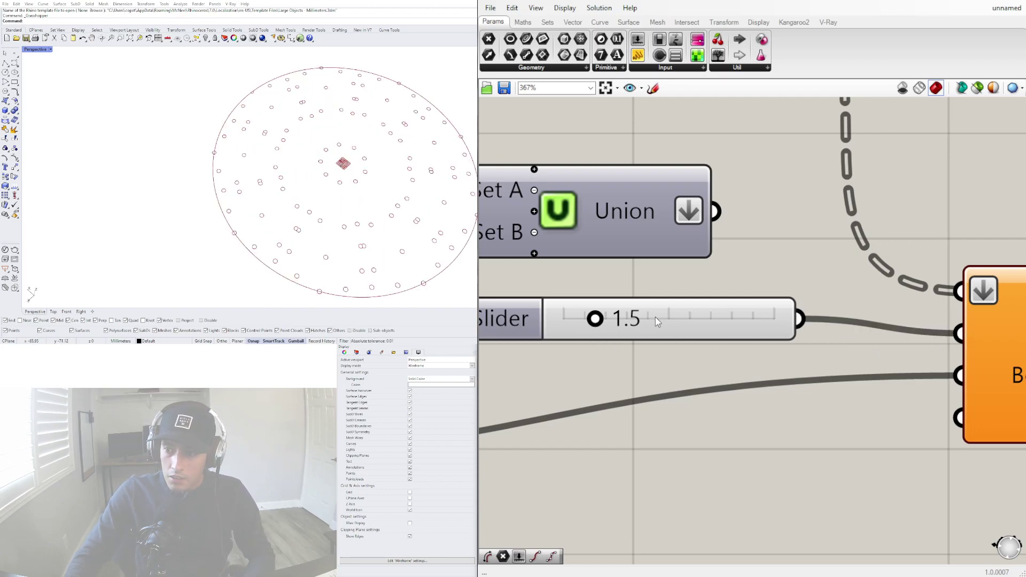
Set the Voronoi Radius slider to 7.4 and view the resulting cells.
drag(590, 324, 702, 319)
scroll(682, 311, down, 2)
scroll(277, 171, down, 3)
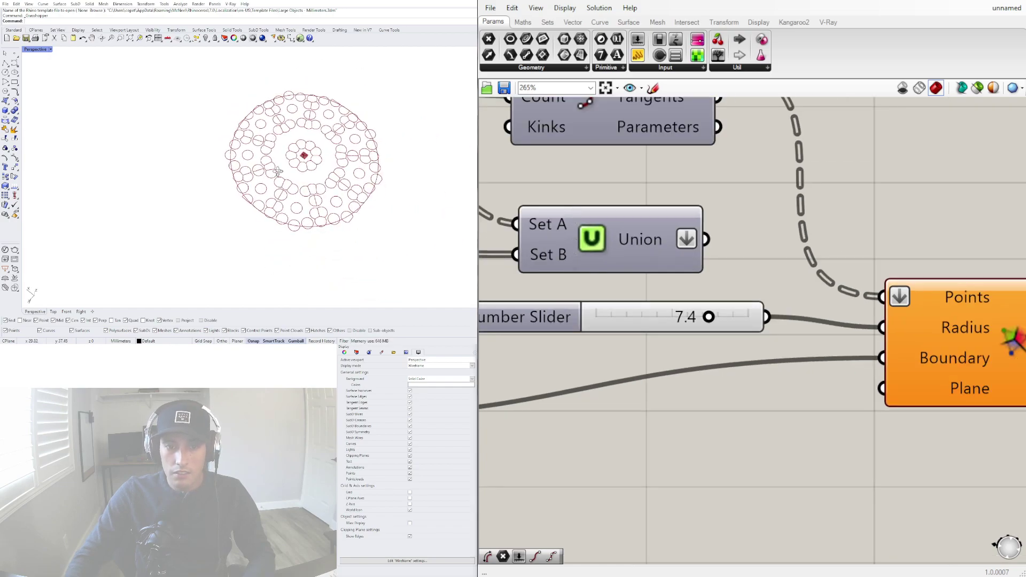
scroll(601, 359, down, 1)
Raise the Voronoi Radius slider's maximum to 20 and set the slider to 20.0.
double_click(743, 335)
double_click(748, 363)
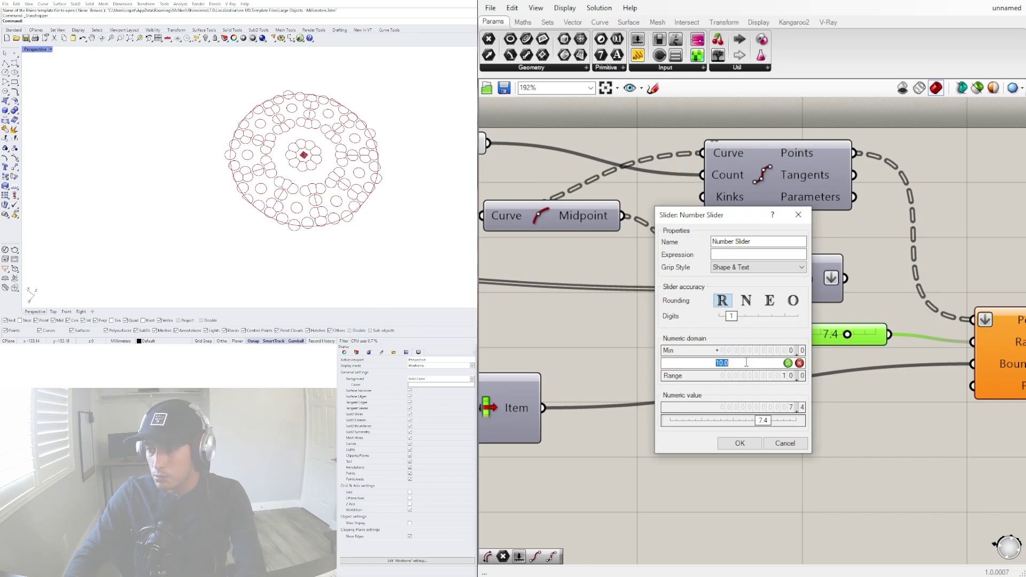
text(20)
click(740, 443)
drag(810, 335, 881, 335)
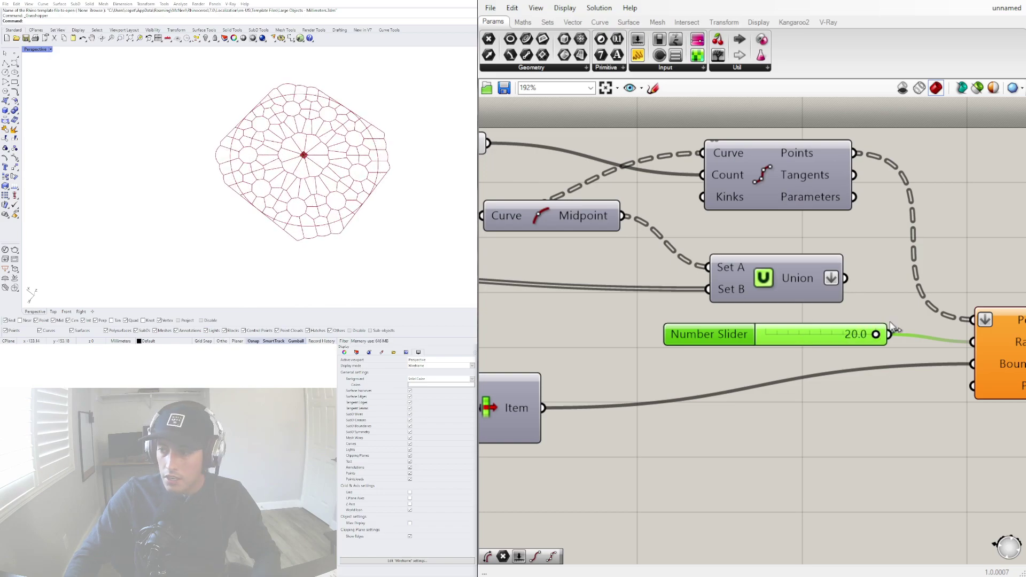
Move the Explode, Cull Duplicates and second Voronoi components closer to the first Voronoi.
scroll(889, 321, down, 5)
right_drag(871, 342, 678, 246)
scroll(676, 246, up, 1)
drag(615, 250, 627, 254)
click(652, 274)
scroll(764, 300, down, 2)
right_drag(811, 309, 748, 277)
drag(986, 287, 774, 242)
click(778, 195)
scroll(592, 278, down, 3)
right_drag(591, 291, 782, 239)
scroll(818, 236, up, 2)
scroll(783, 240, down, 1)
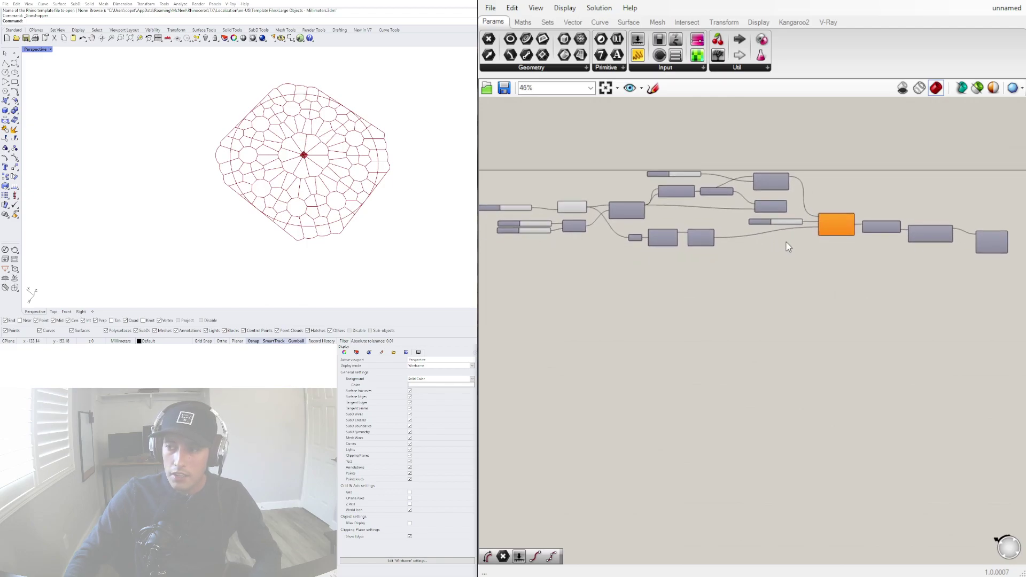
scroll(785, 246, down, 1)
right_drag(785, 246, 797, 251)
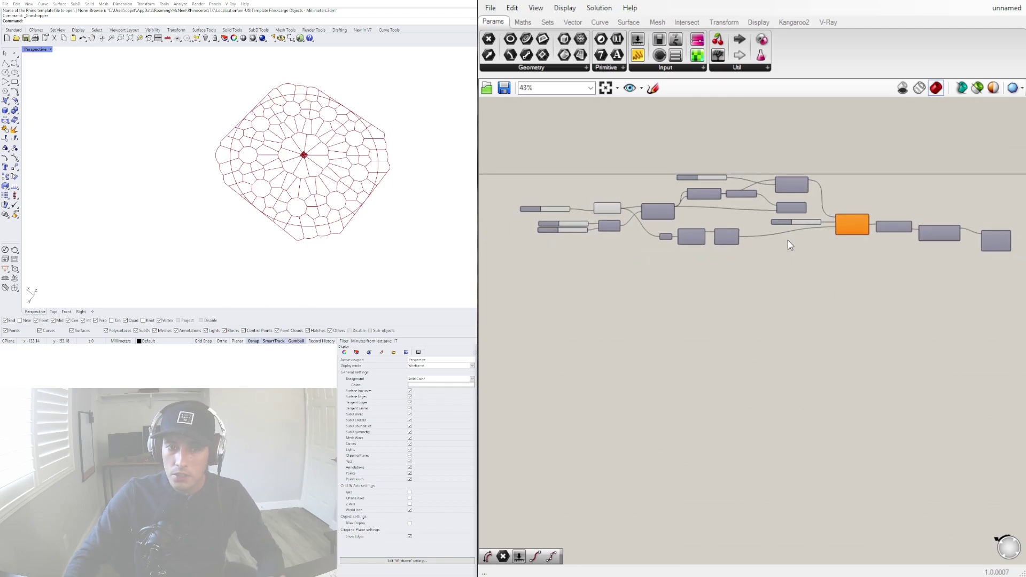